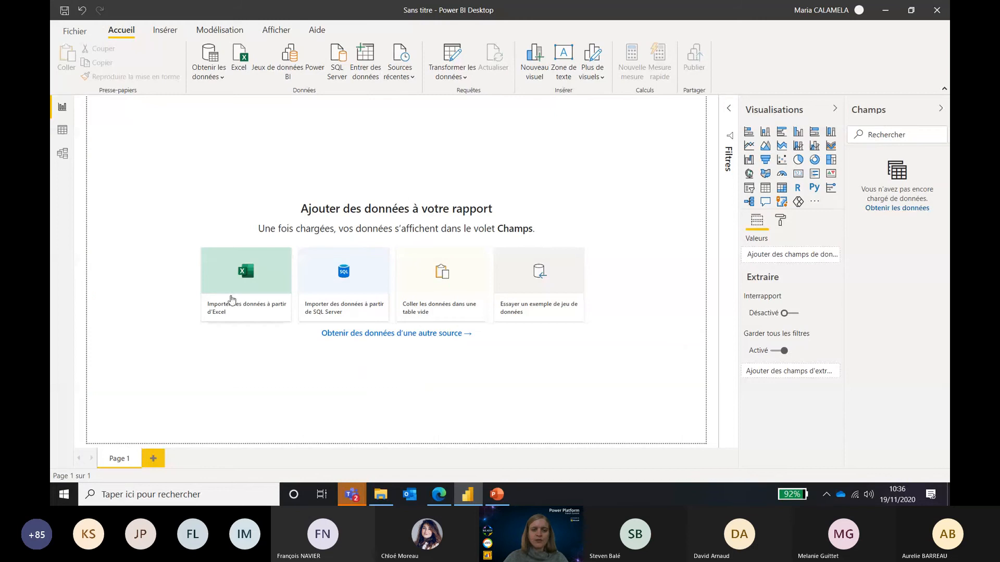
Import the Liste compétences and Notes sheets from the Competences-RH Excel workbook and open them for data transformation.
left_click(232, 302)
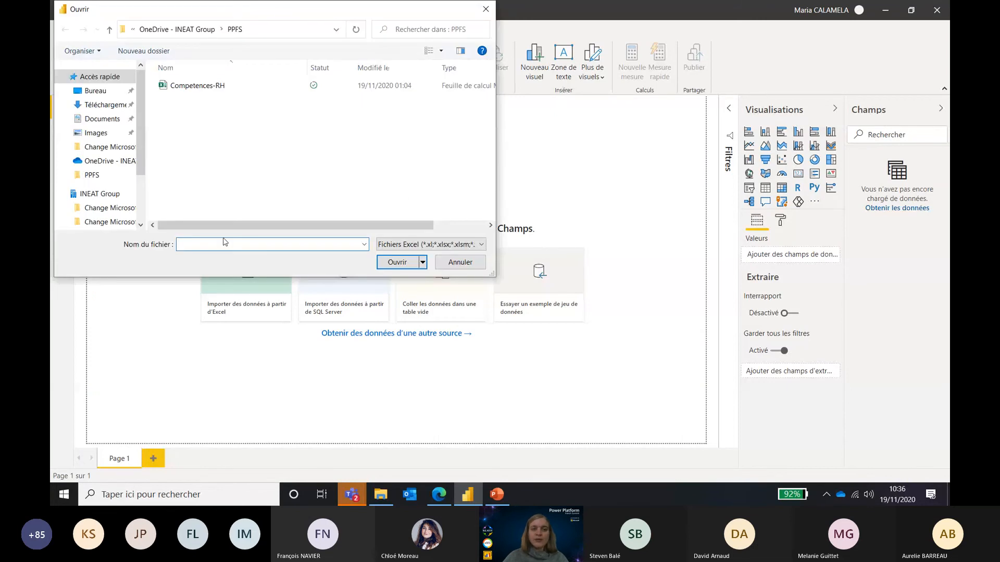
left_click(207, 87)
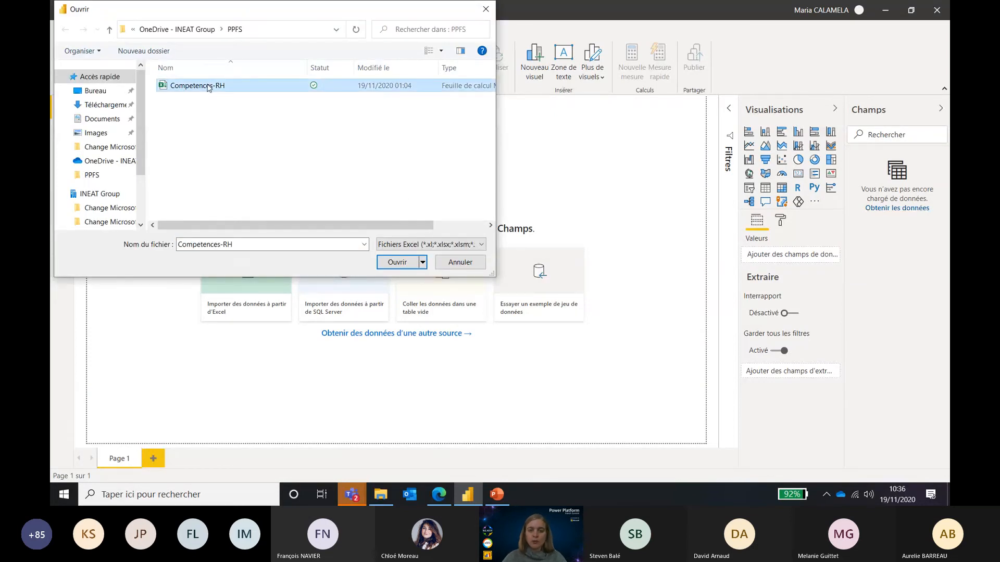
left_click(405, 263)
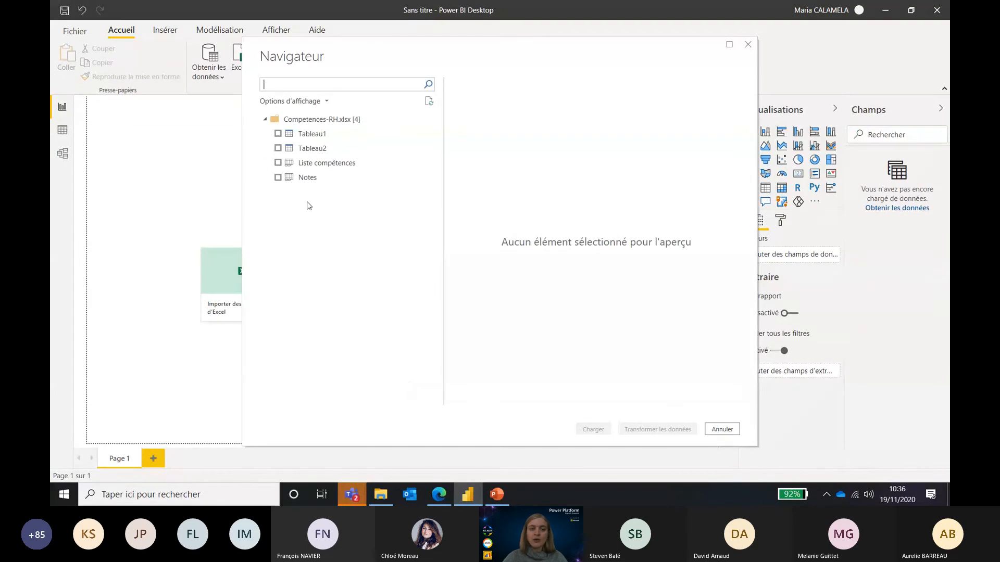
left_click(278, 163)
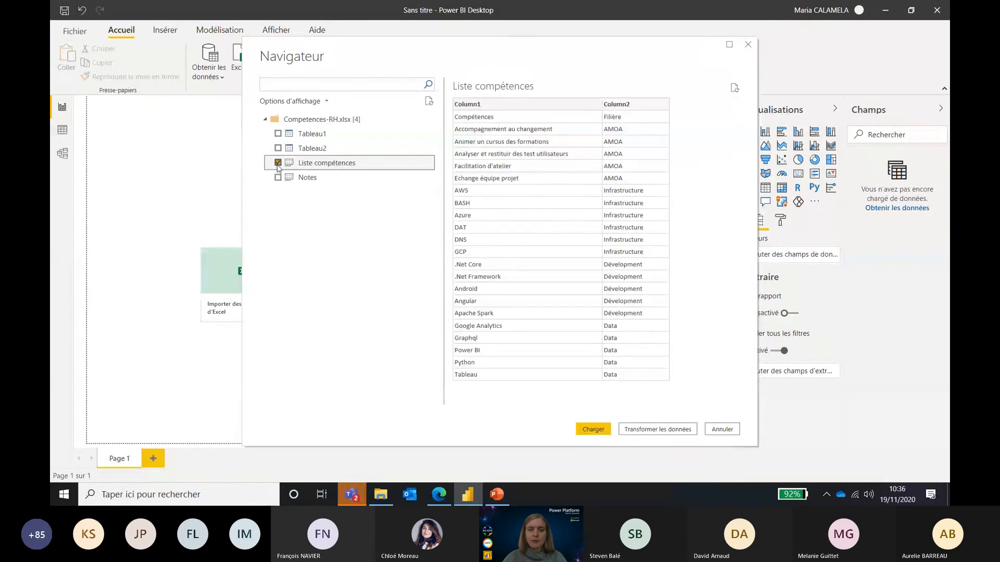
left_click(278, 177)
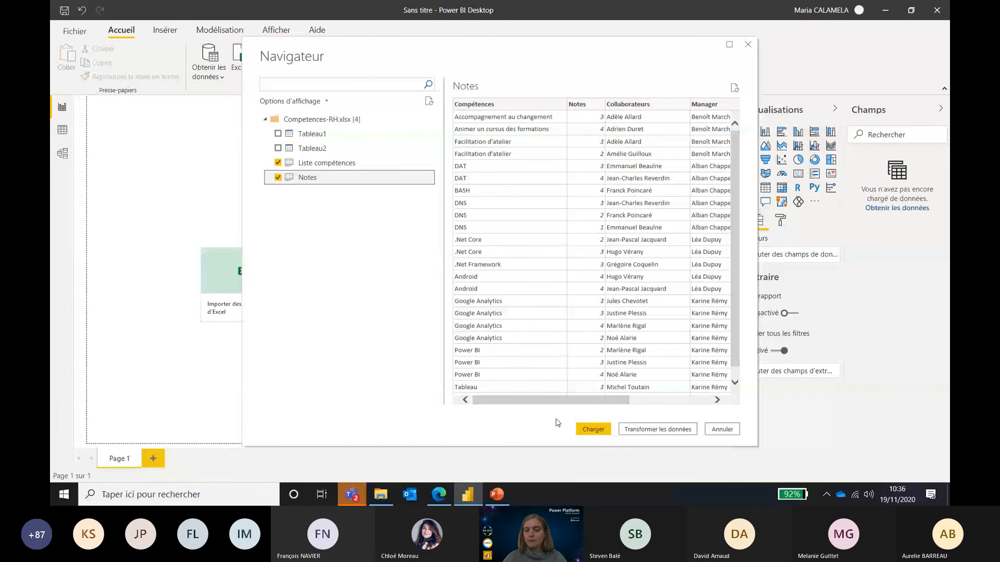
left_click(666, 430)
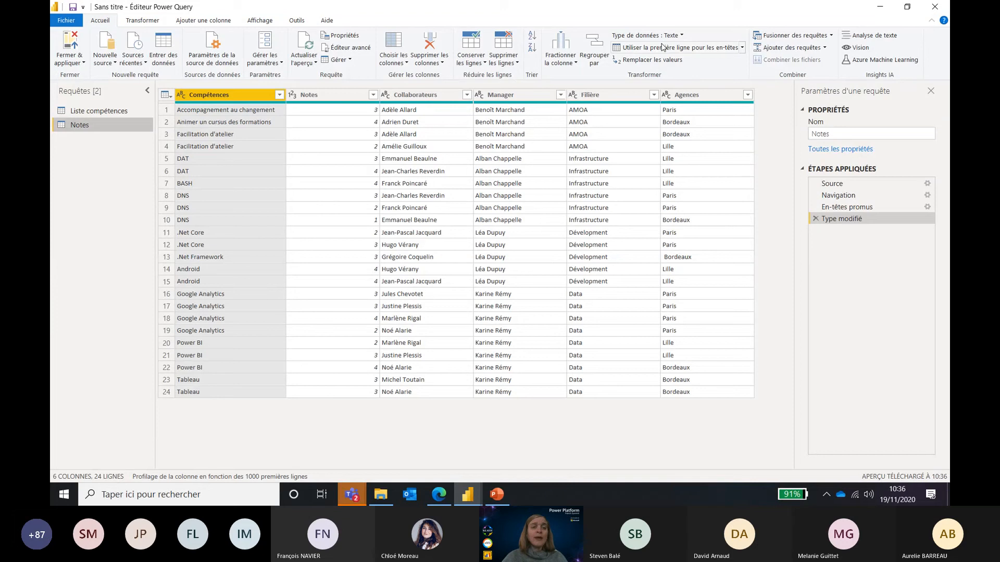
left_click(143, 21)
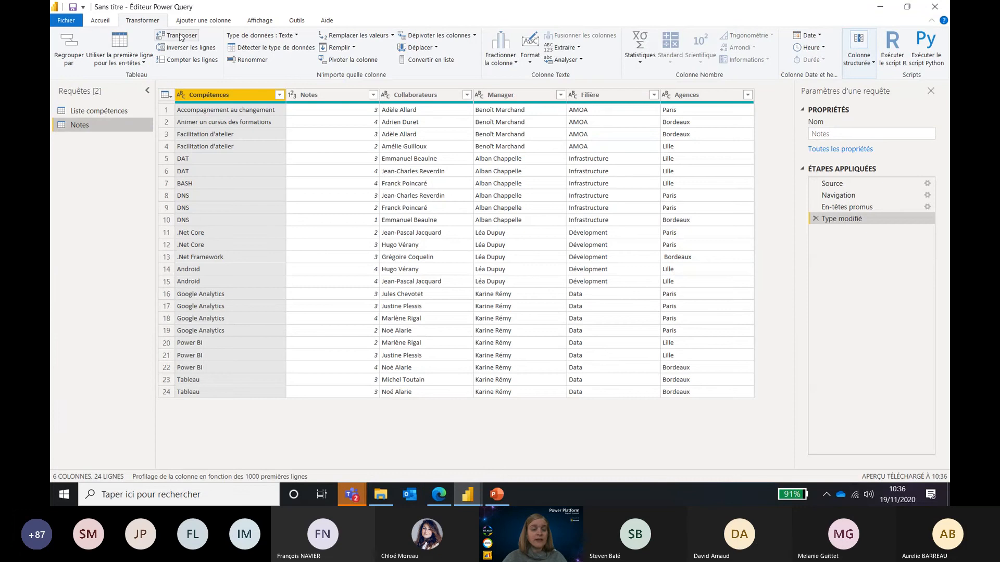
left_click(192, 22)
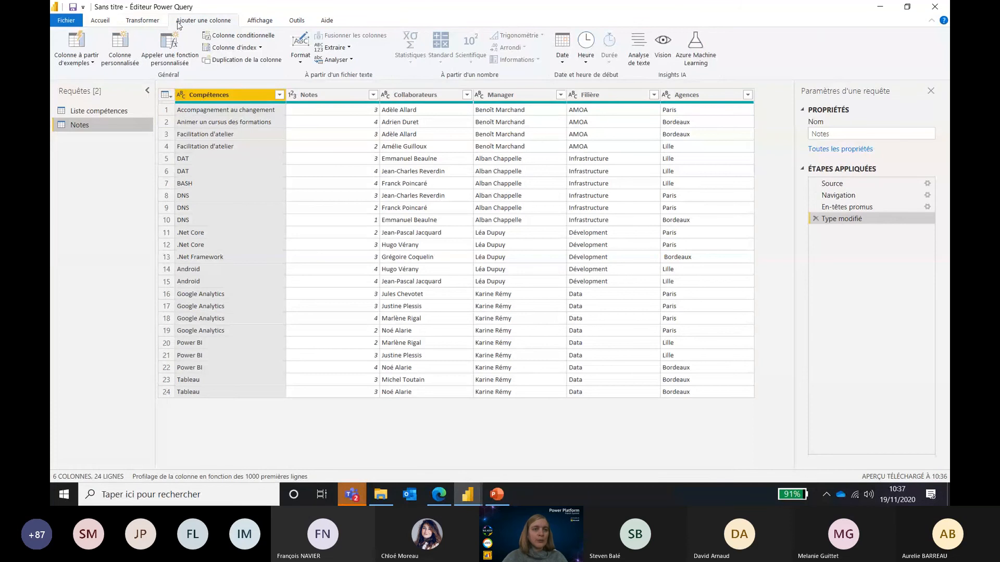
left_click(99, 24)
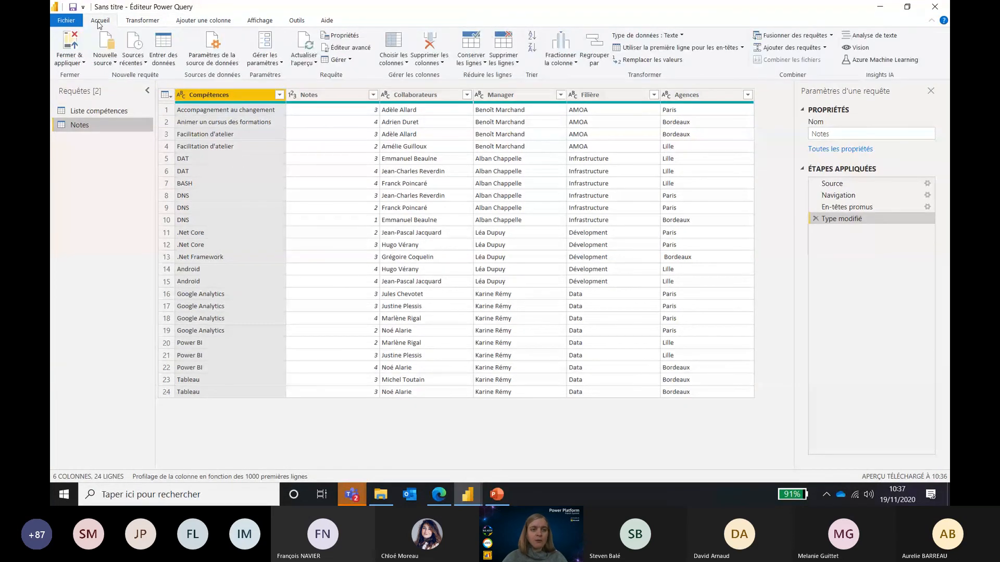
In the Liste compétences query, rename the first column as Compétences and the second as Filière.
left_click(120, 112)
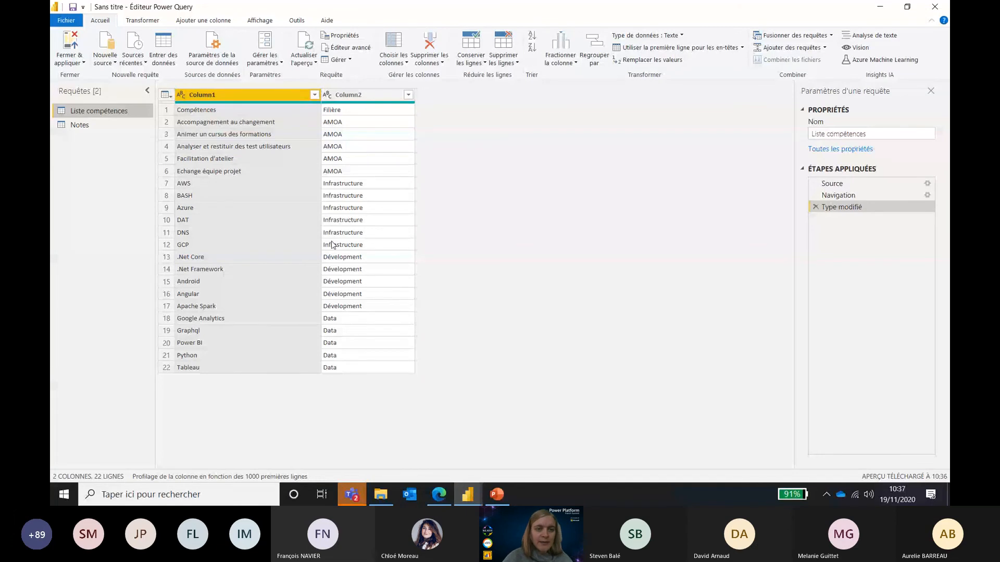
double_click(228, 95)
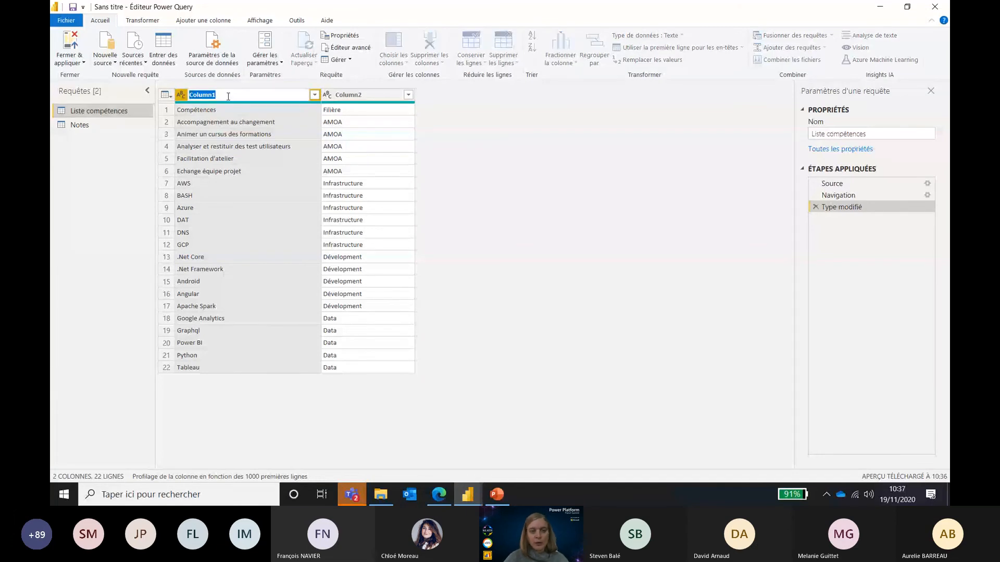
type("C")
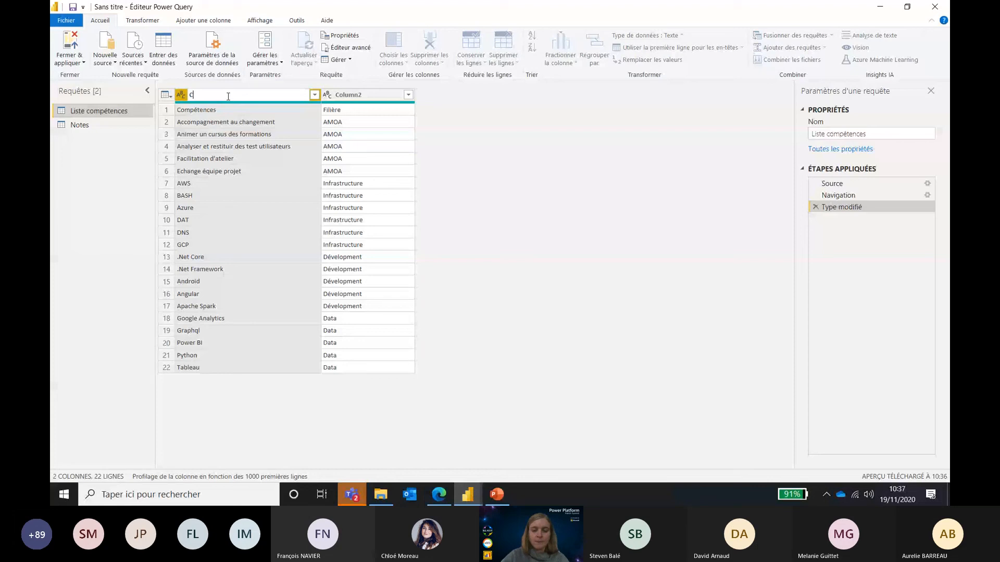
type("ompétences")
key("Return")
double_click(356, 97)
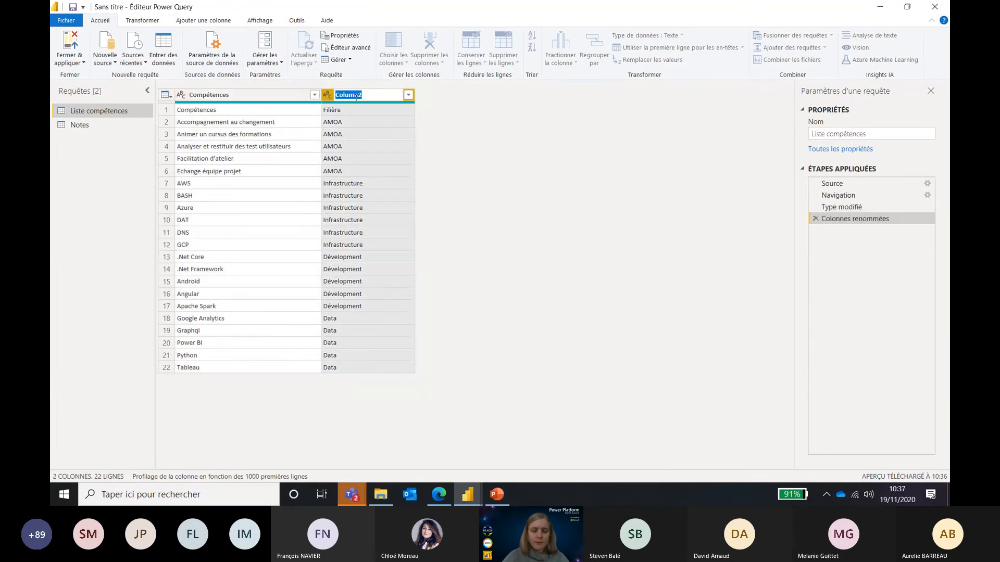
type("Filière")
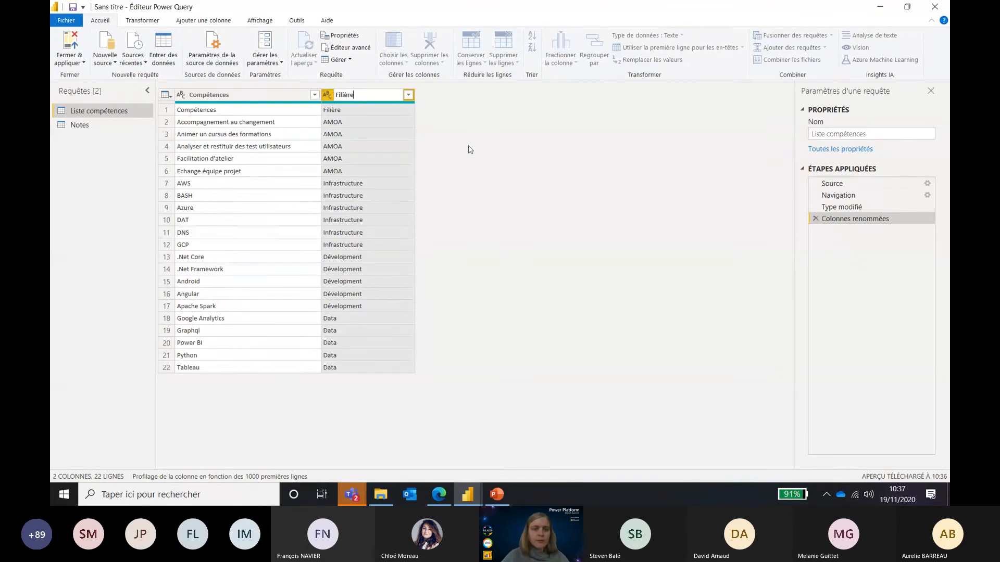
key("Return")
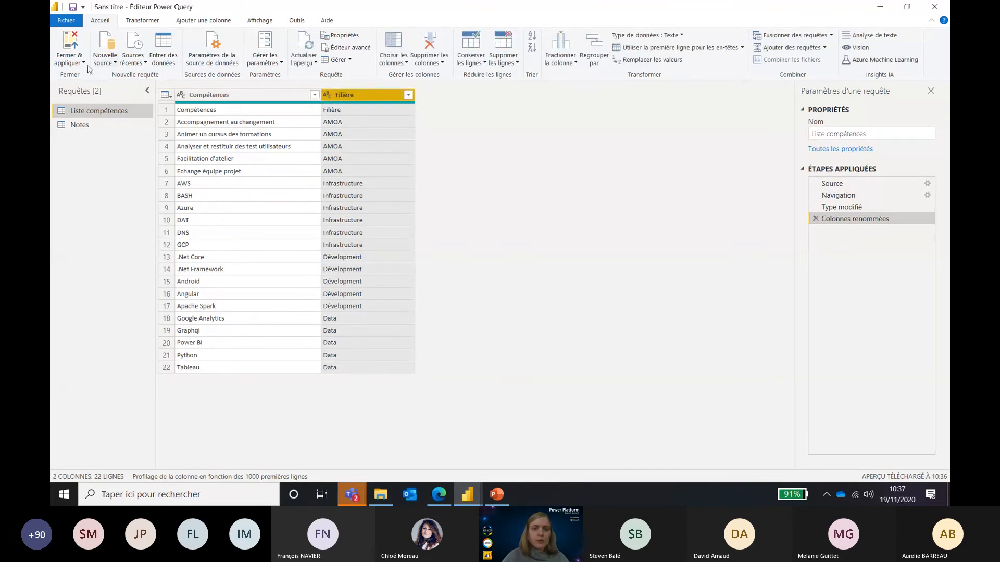
Remove the top 1 row from the Liste compétences query.
left_click(503, 58)
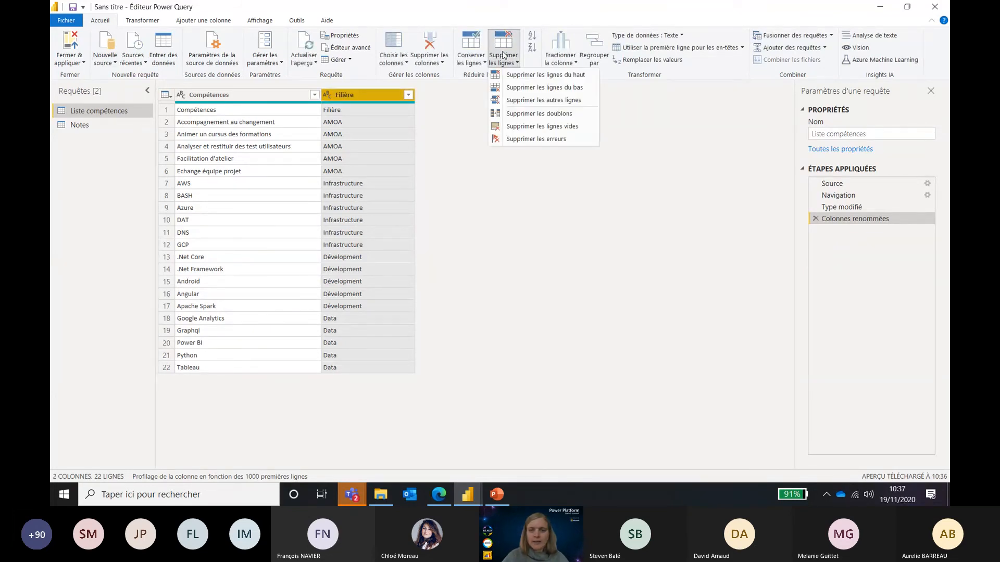
left_click(527, 75)
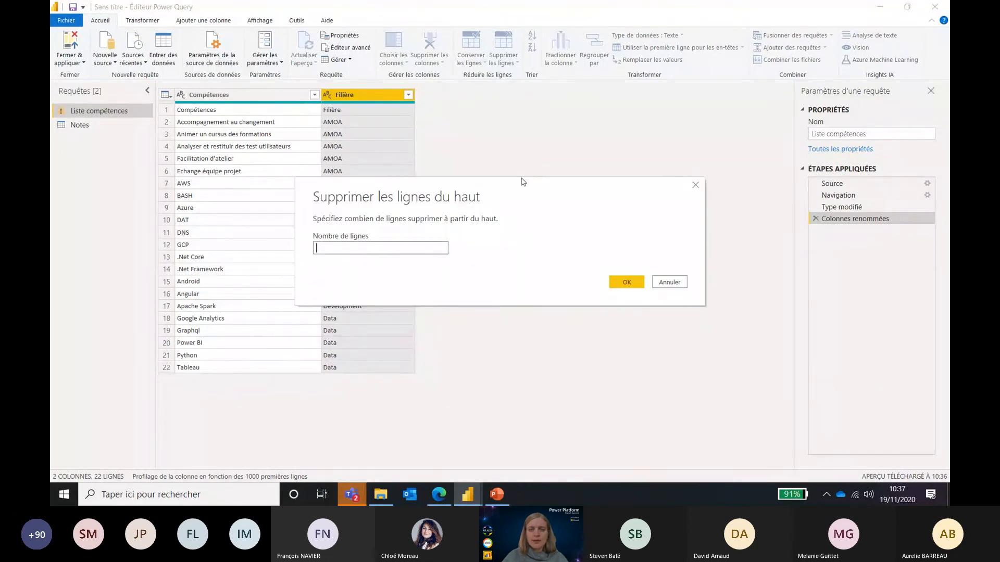
type("1")
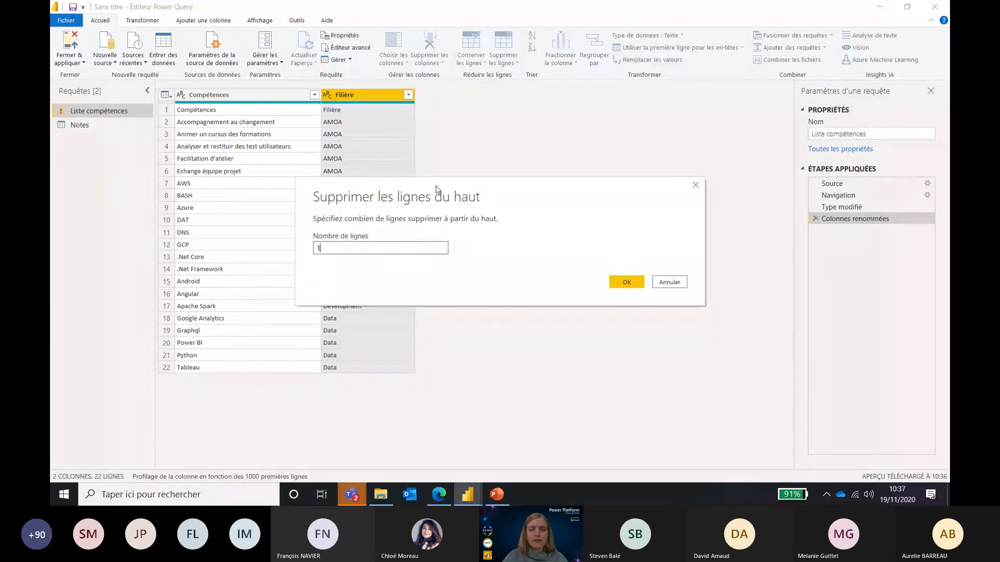
left_click(627, 282)
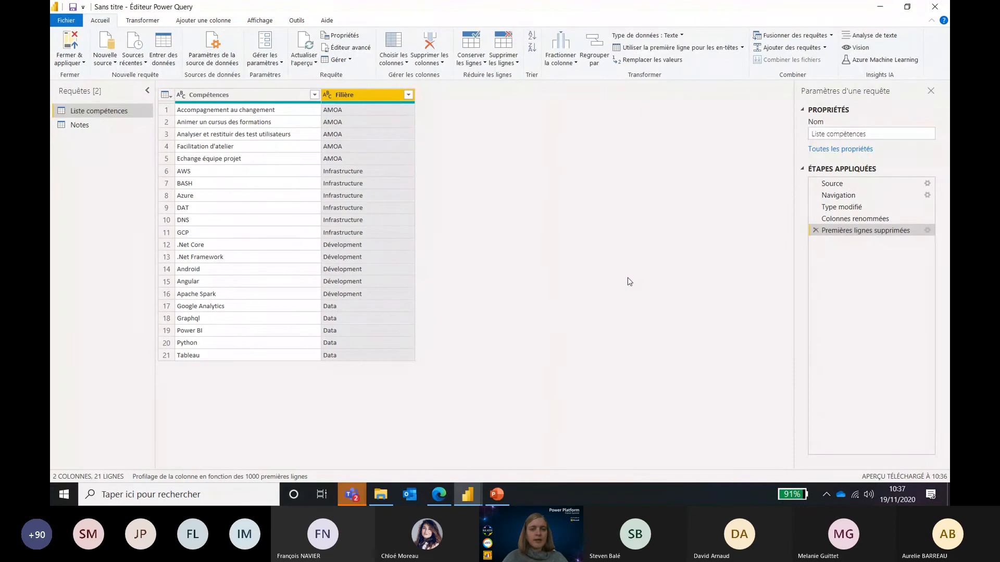
Merge the Liste compétences query with Notes on their Compétences columns, using a full outer join (Externe entière).
left_click(92, 125)
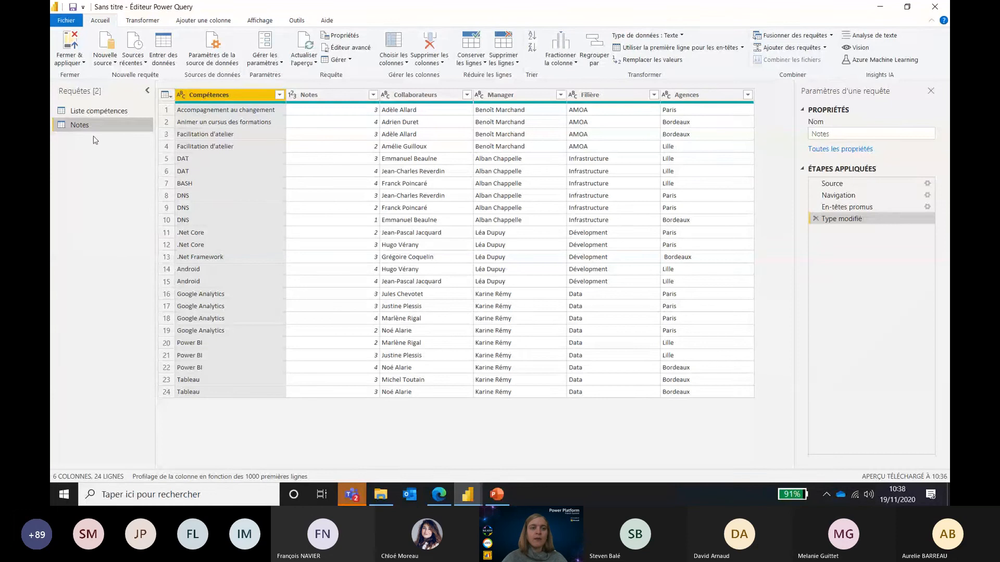
left_click(98, 112)
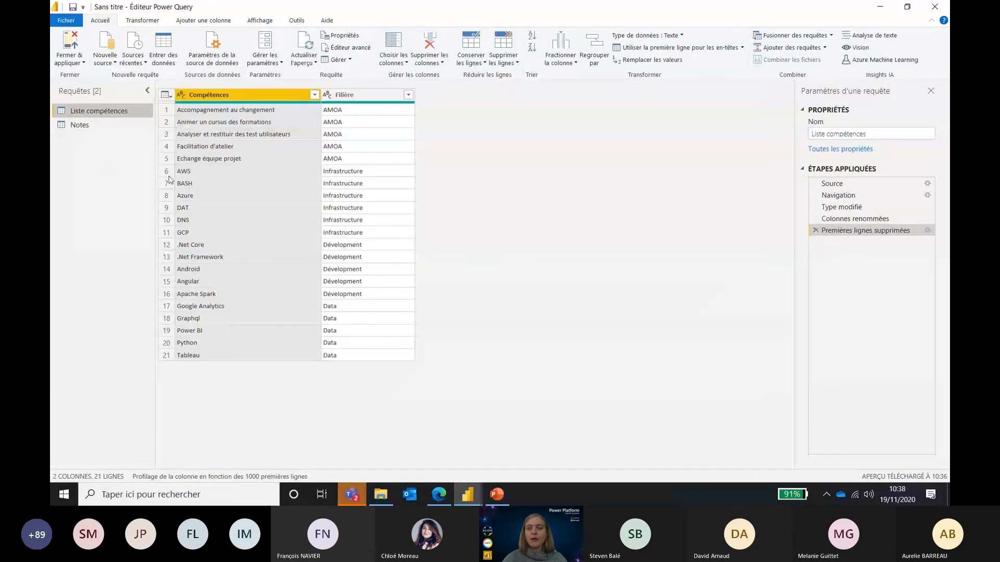
left_click(806, 35)
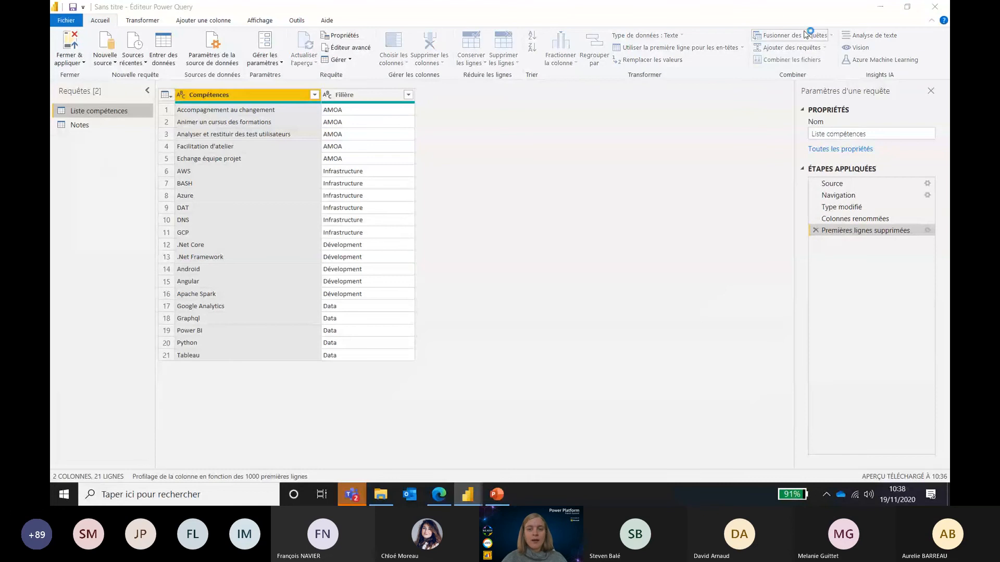
left_click(394, 231)
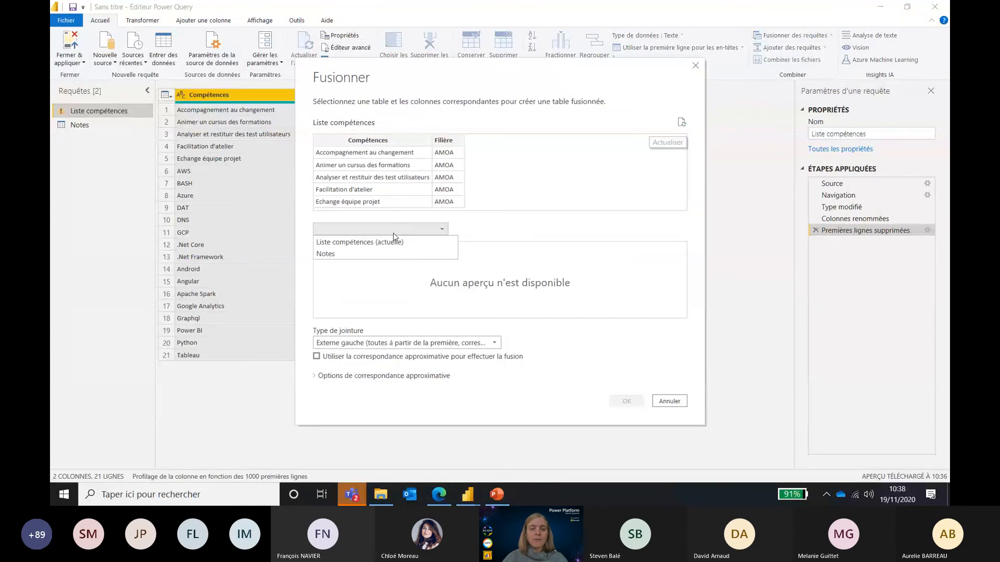
left_click(390, 254)
left_click(376, 147)
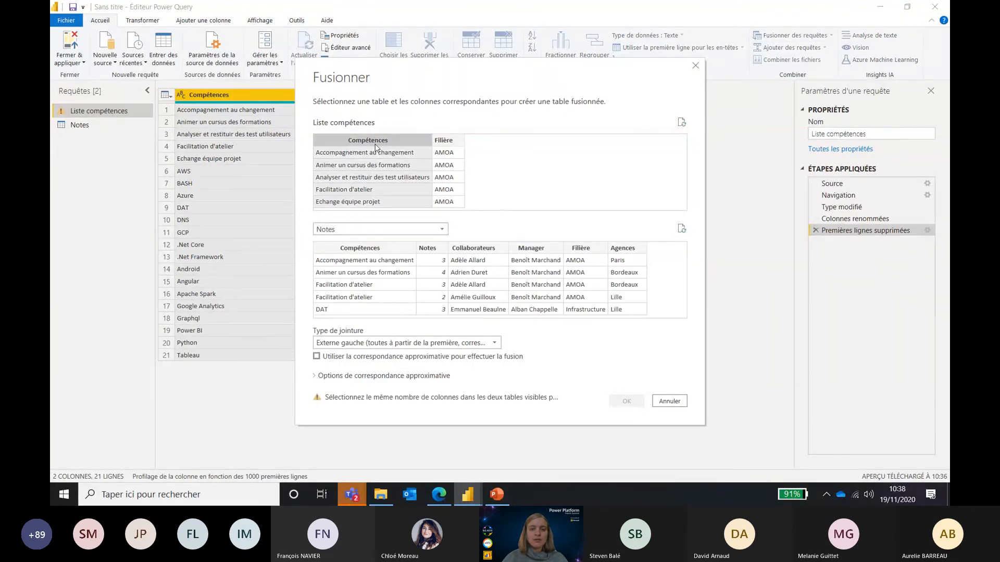
left_click(377, 251)
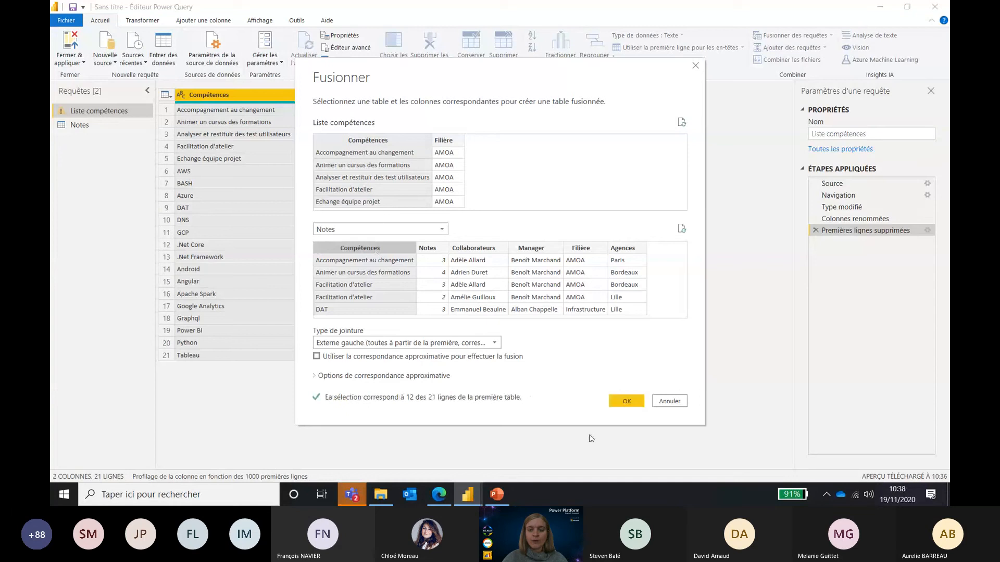
left_click(499, 343)
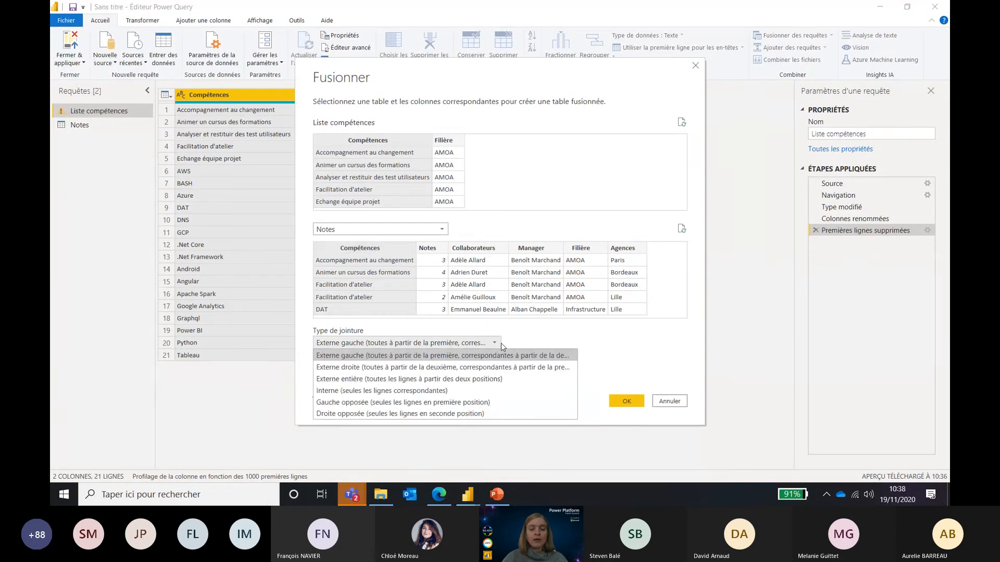
left_click(462, 380)
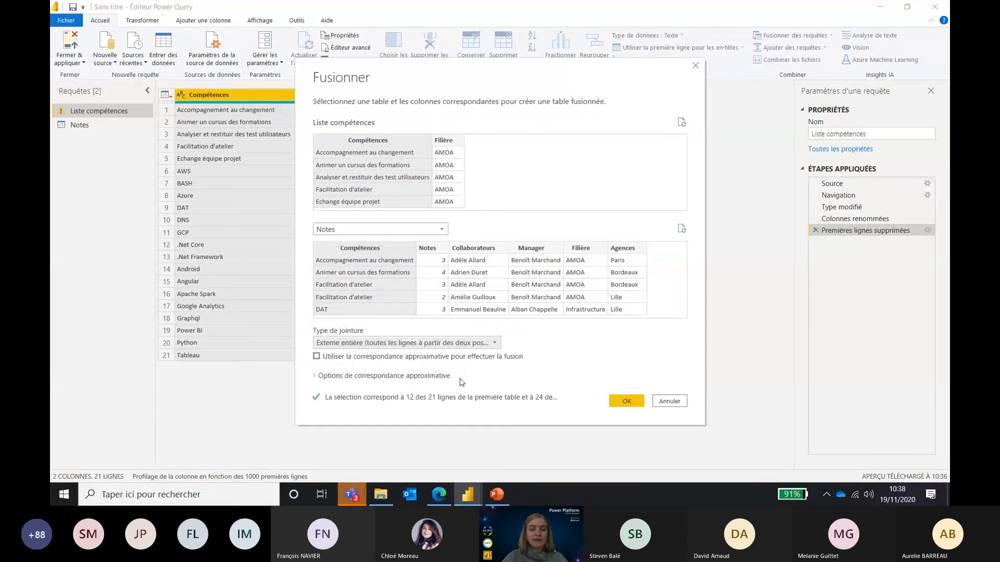
left_click(633, 399)
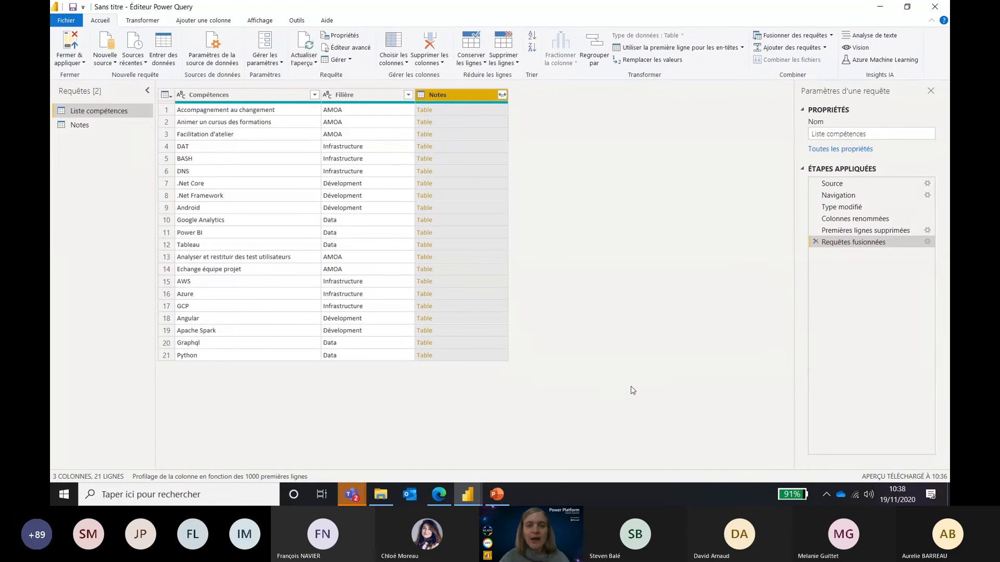
Expand the merged Notes column in Liste compétences to include only the Notes field.
left_click(502, 95)
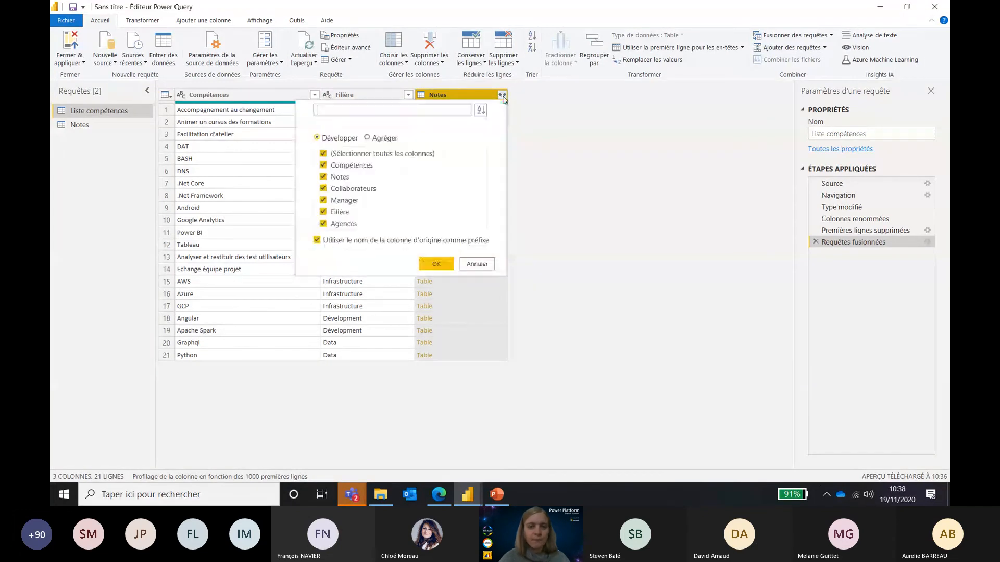
left_click(373, 154)
left_click(324, 177)
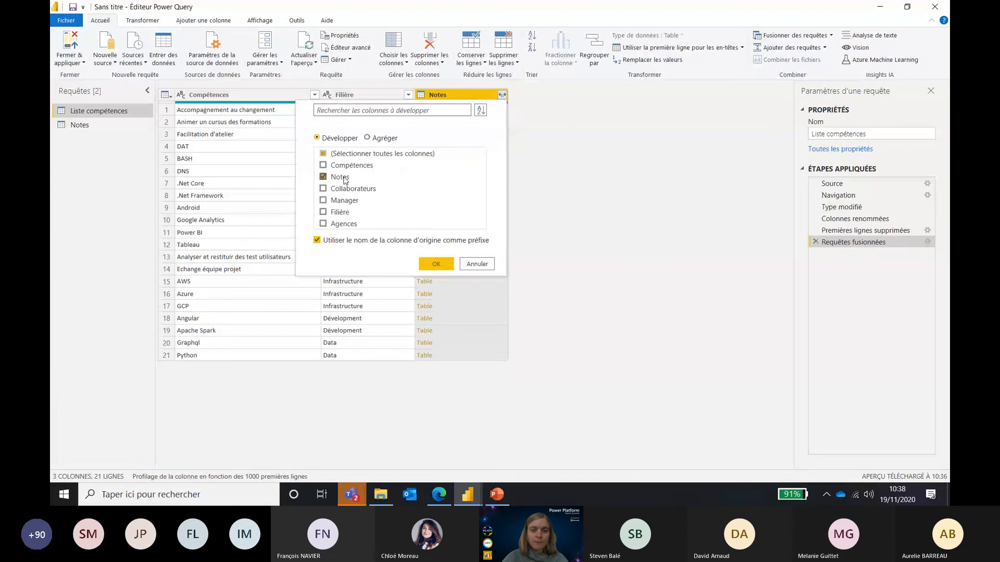
left_click(436, 264)
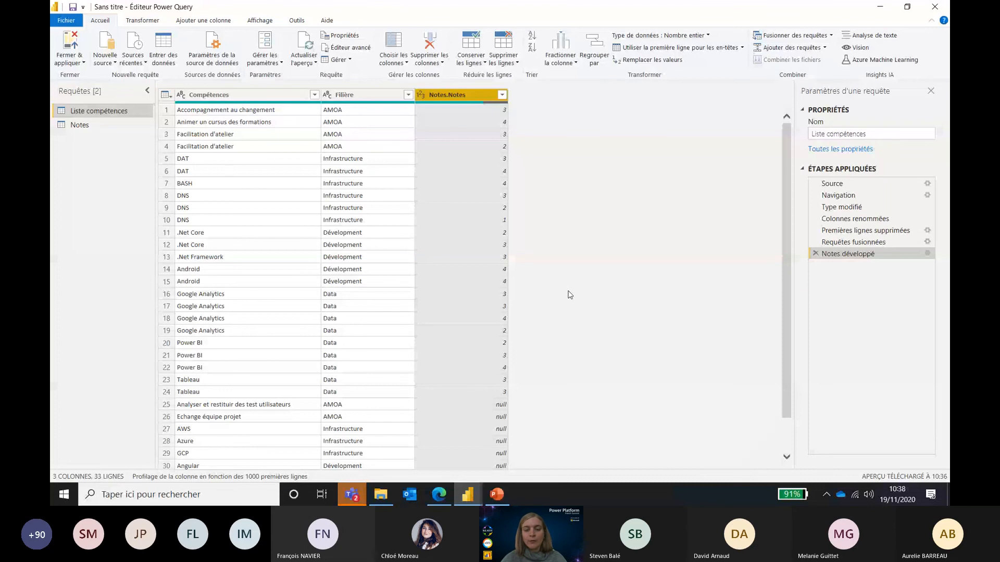
scroll(570, 295, "down", 1)
scroll(570, 295, "down", 1)
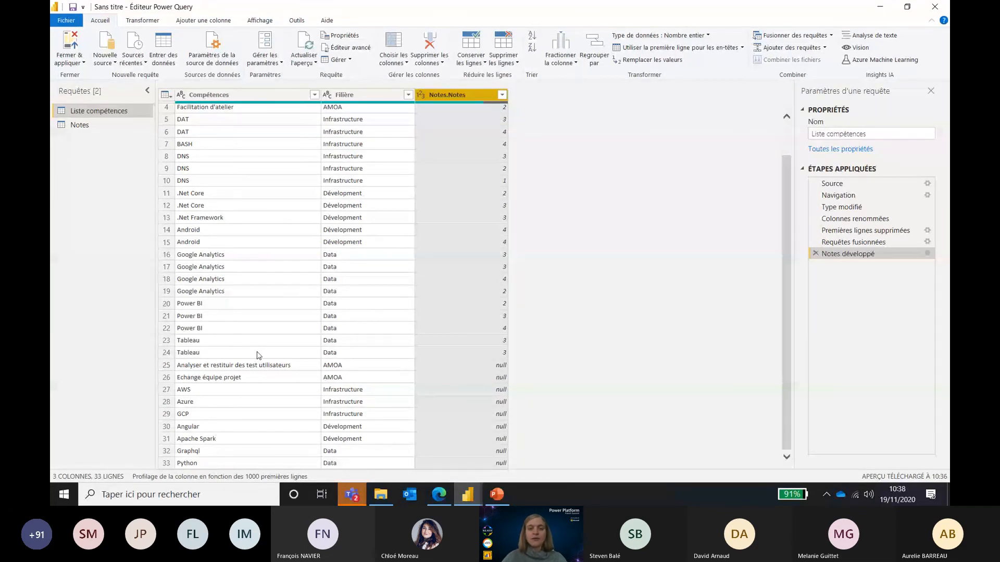
Close the query editor applying the changes, and expand the Liste compétences and Notes tables to show their fields.
left_click(73, 42)
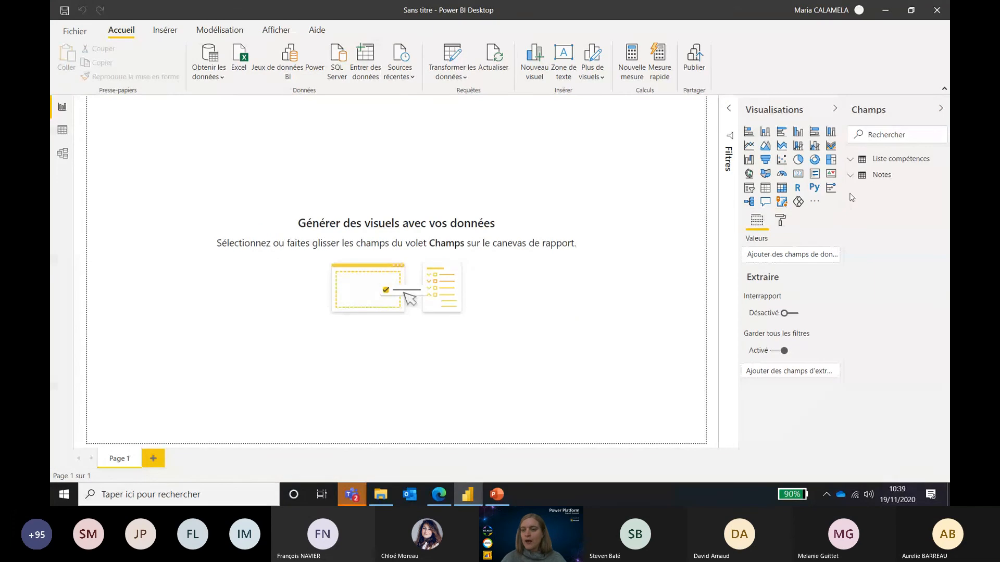
left_click(850, 159)
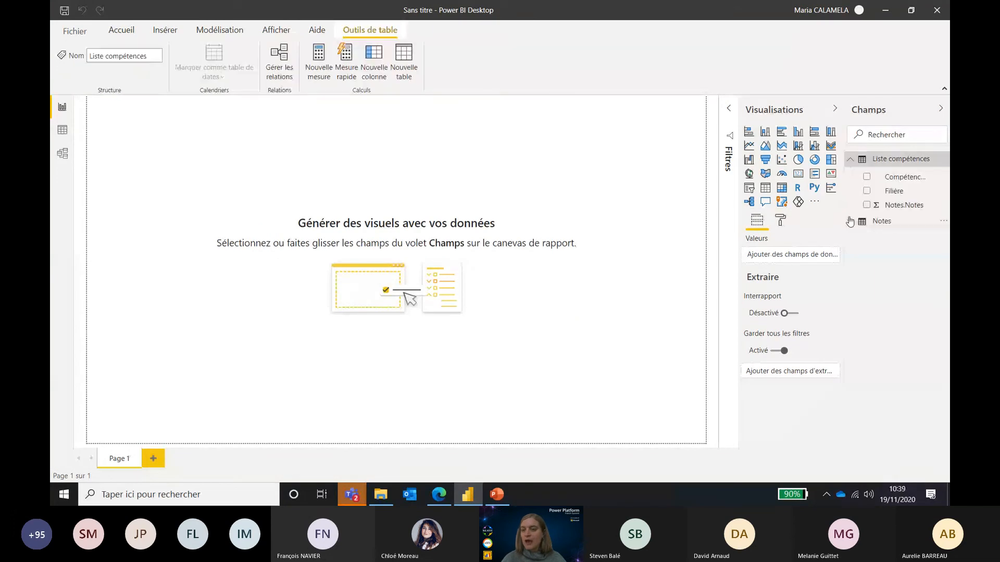
left_click(850, 222)
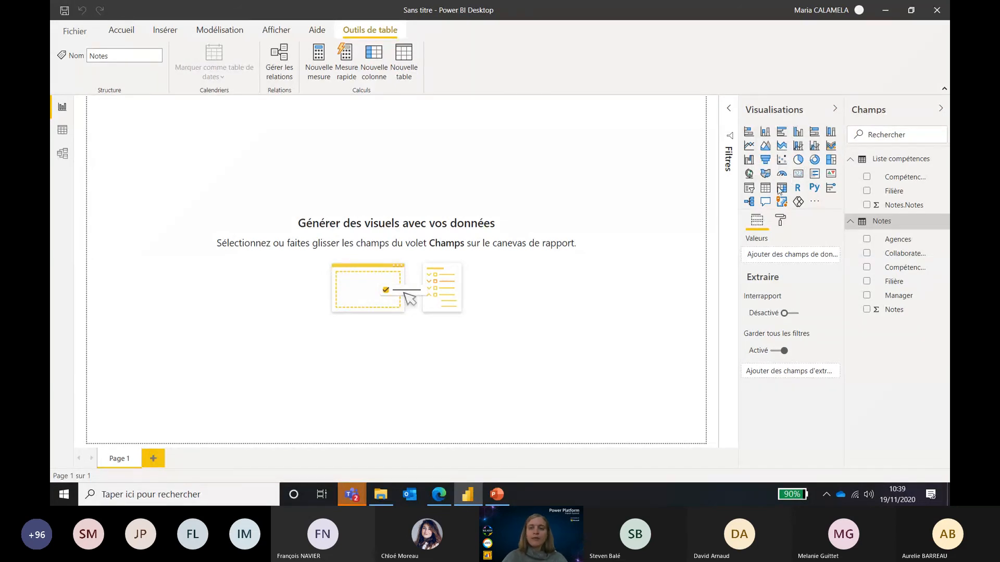
Expand the filters pane and review the tables in the data and model views, ending back in the report view.
left_click(731, 104)
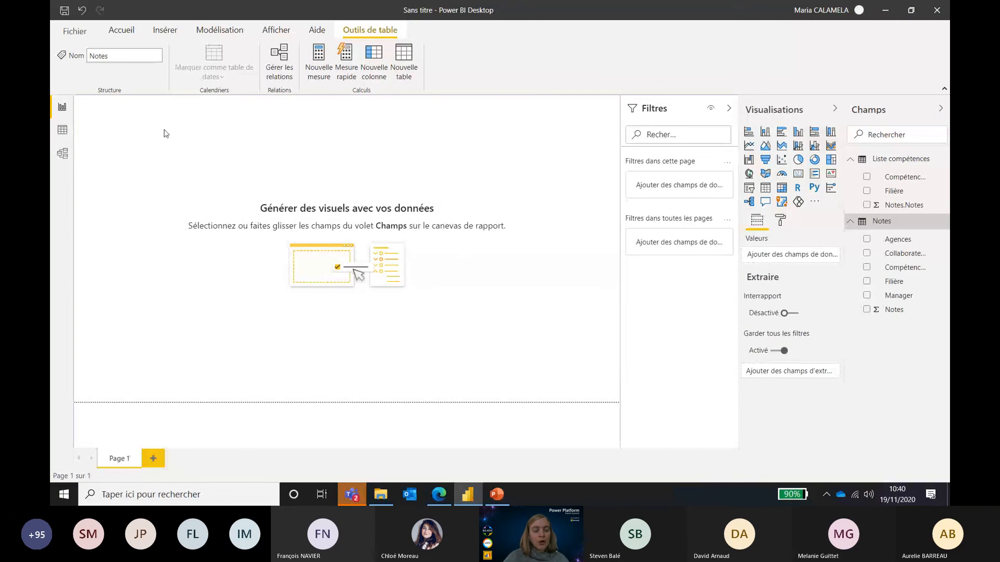
left_click(63, 131)
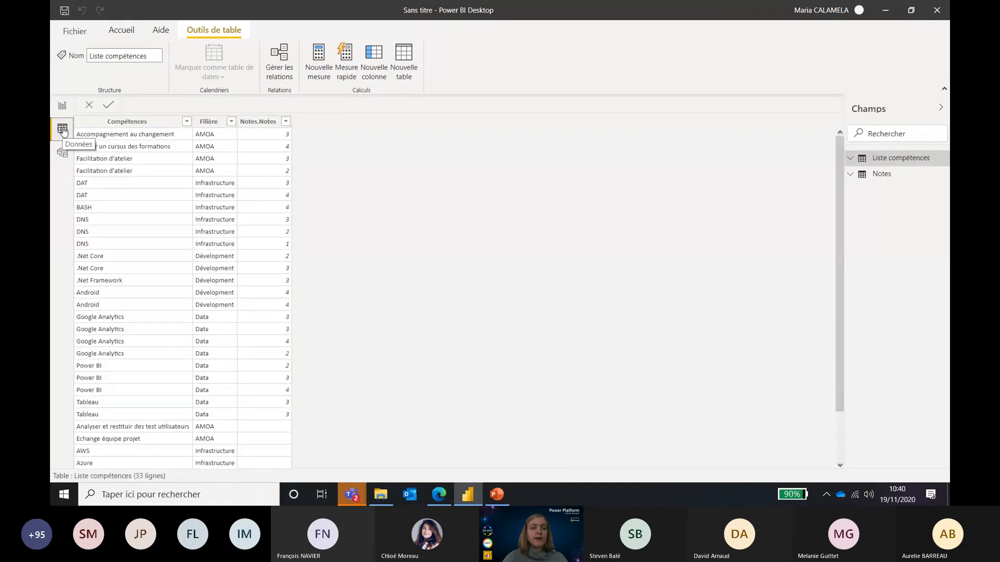
left_click(63, 153)
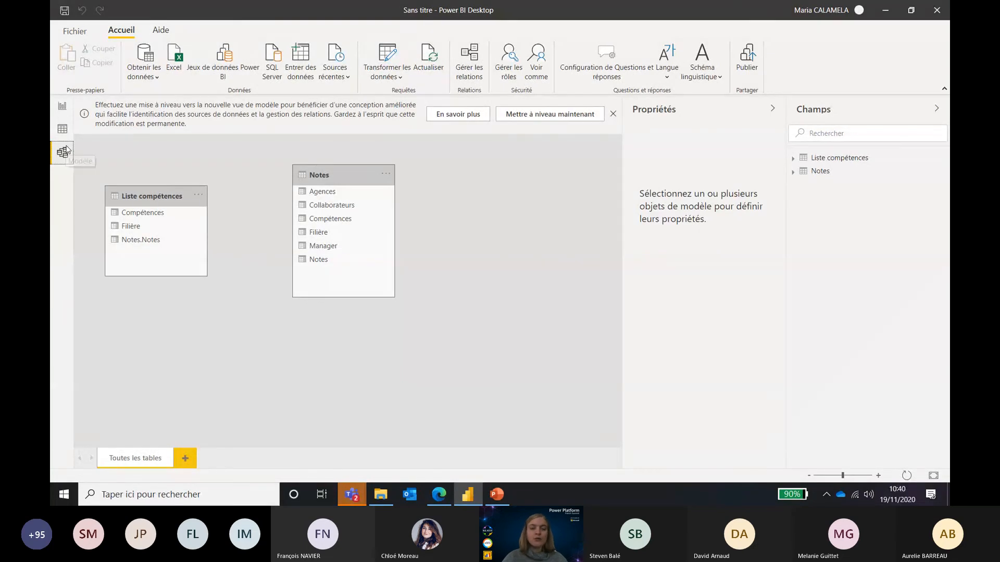
left_click(63, 109)
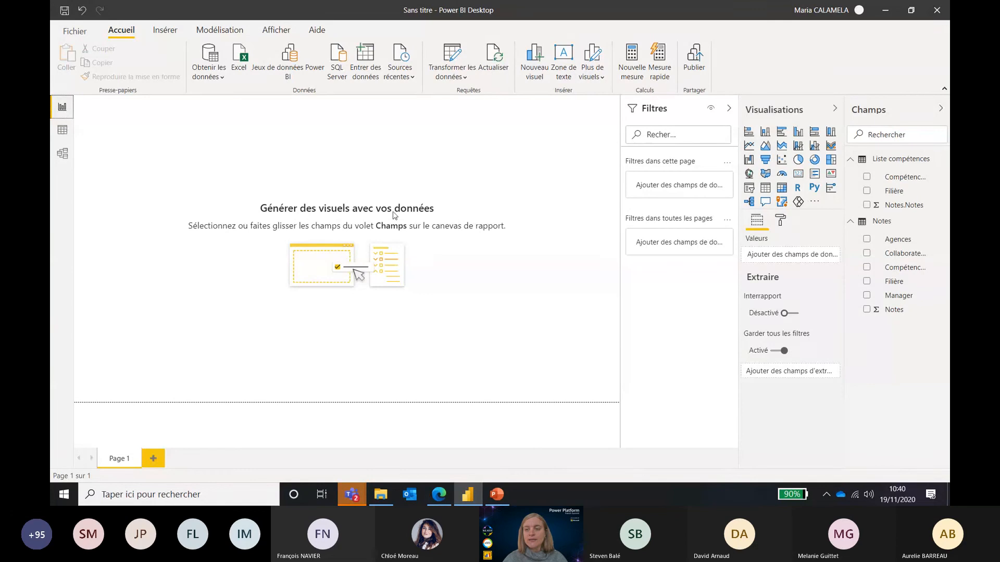
Add a card near the top centre of the report page showing the distinct count of Compétences from the Notes table.
left_click(797, 175)
left_click_drag(170, 104, 349, 118)
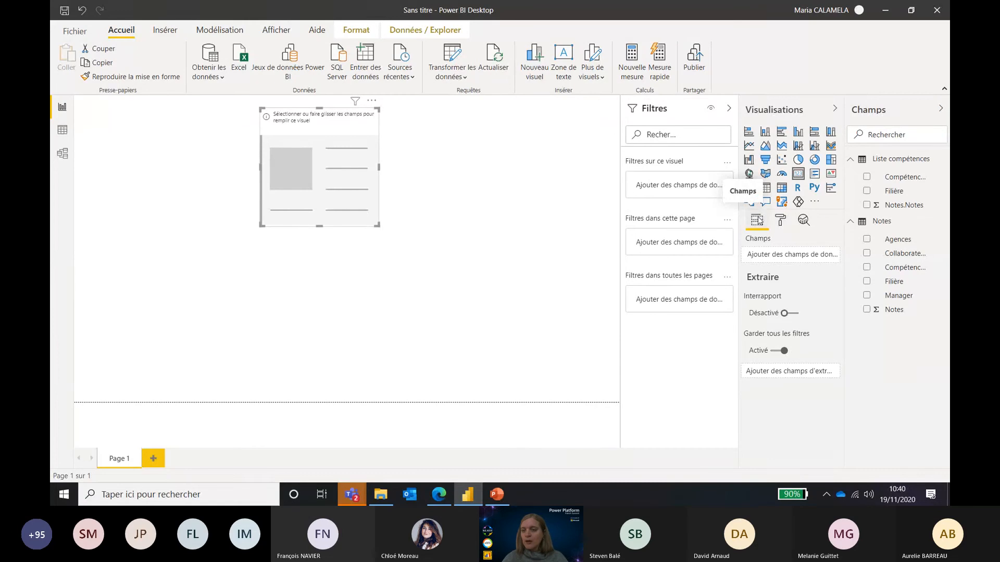
left_click(867, 268)
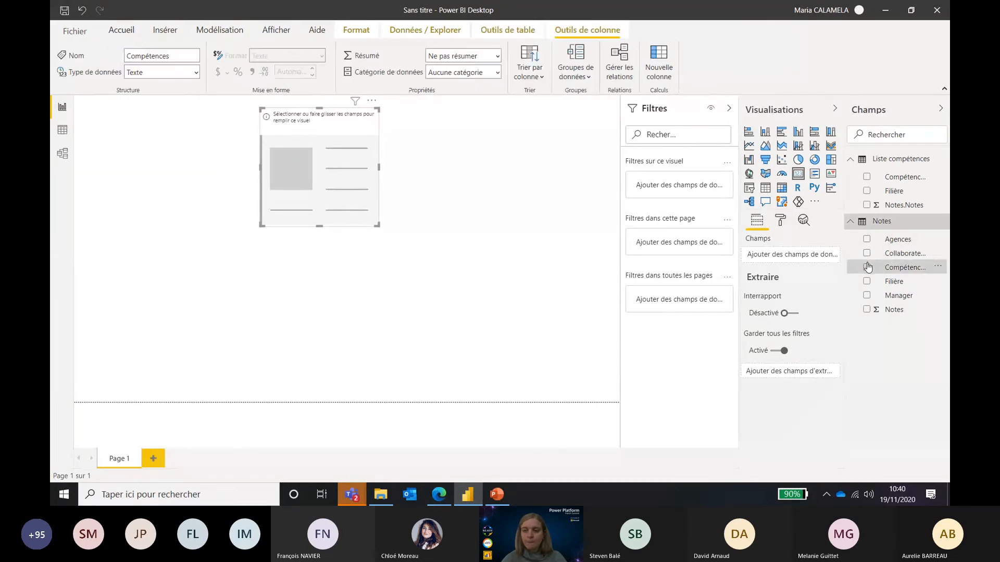
left_click(867, 268)
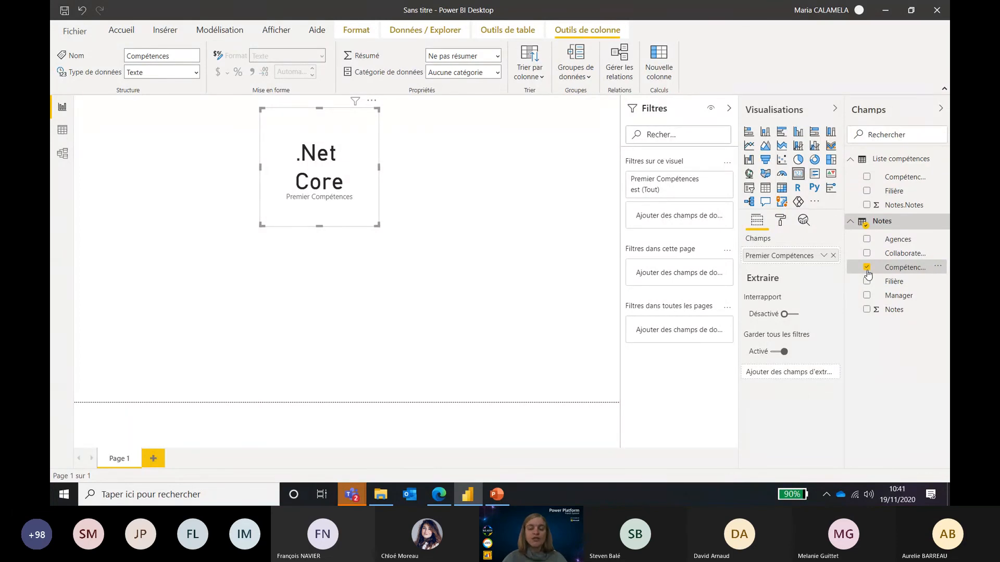
left_click(823, 256)
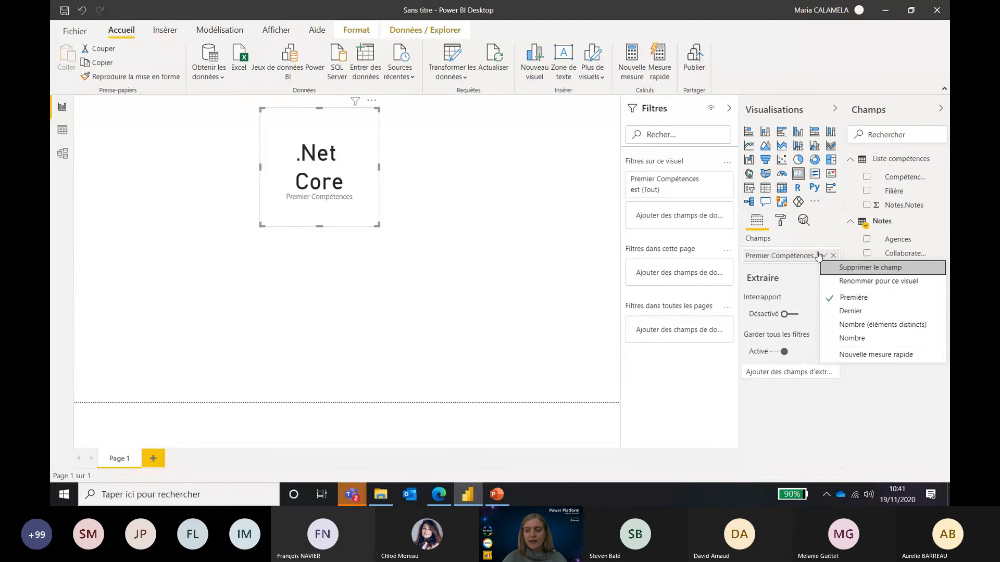
left_click(859, 325)
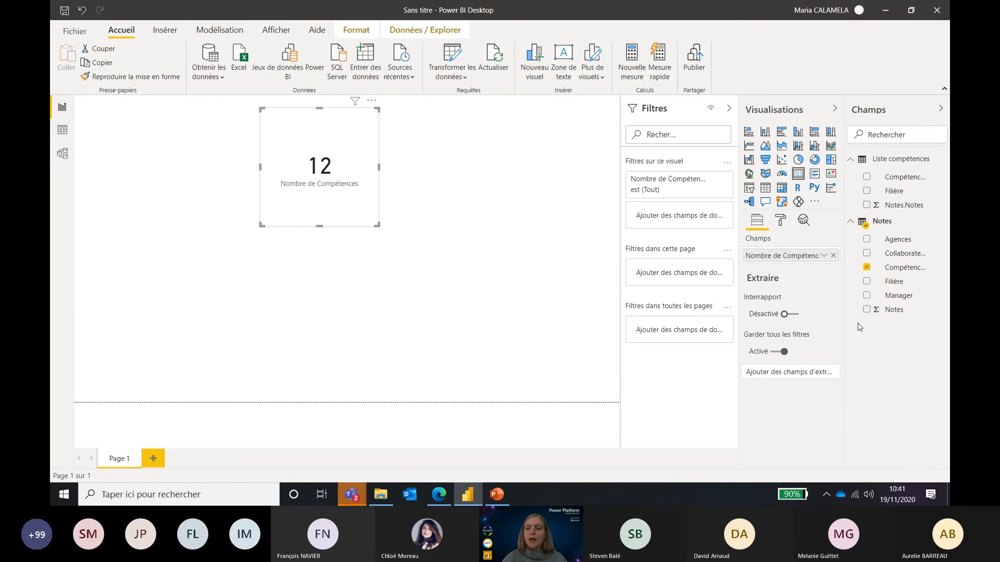
Rename the card's field as Compétences notées for this visual and shrink the card slightly.
left_click(780, 228)
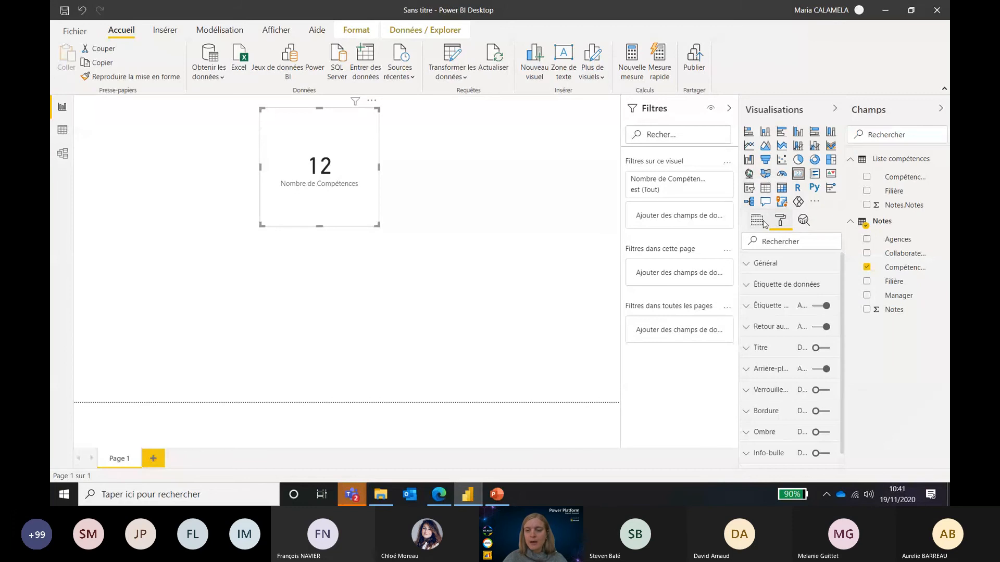
left_click(758, 221)
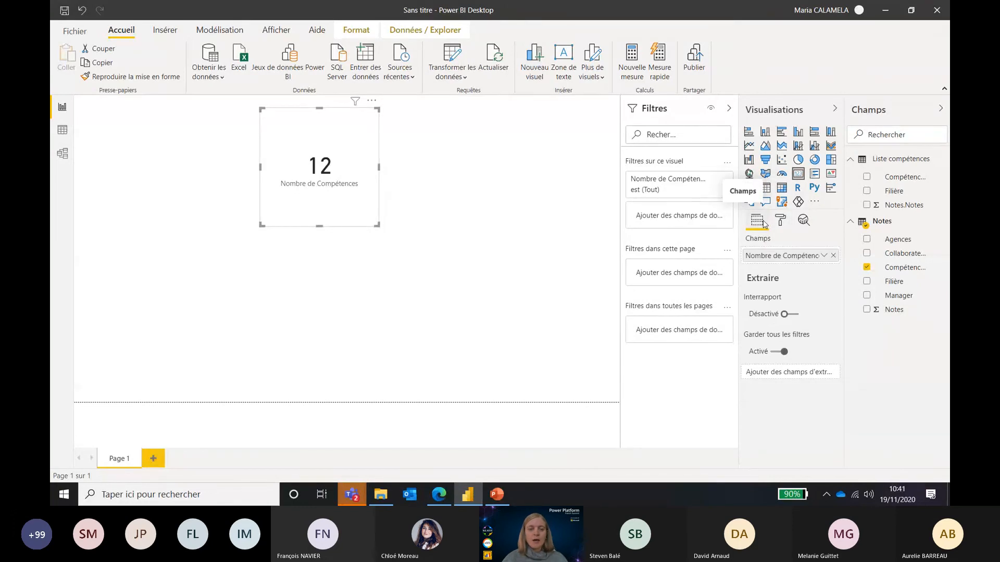
double_click(777, 256)
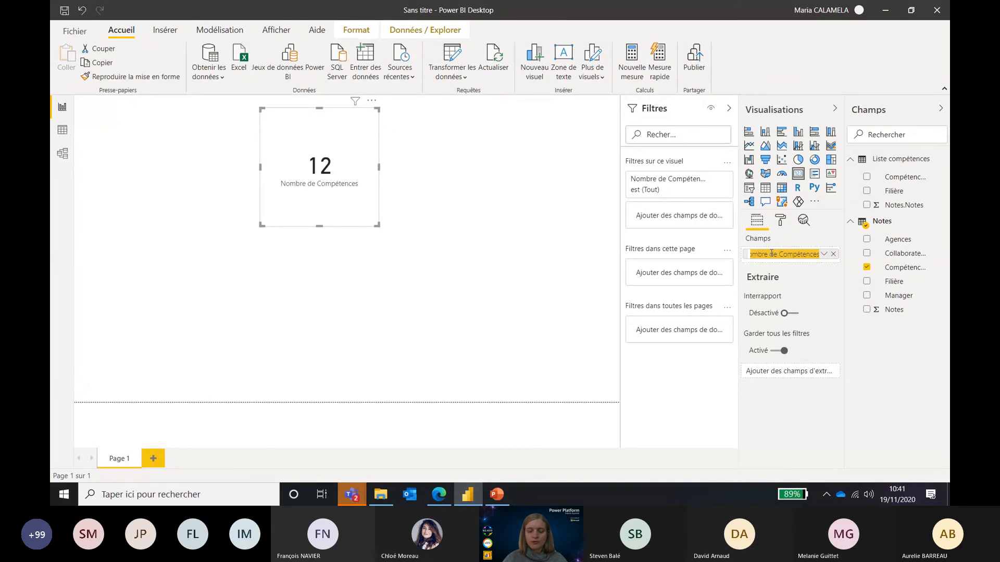
left_click_drag(778, 257, 742, 259)
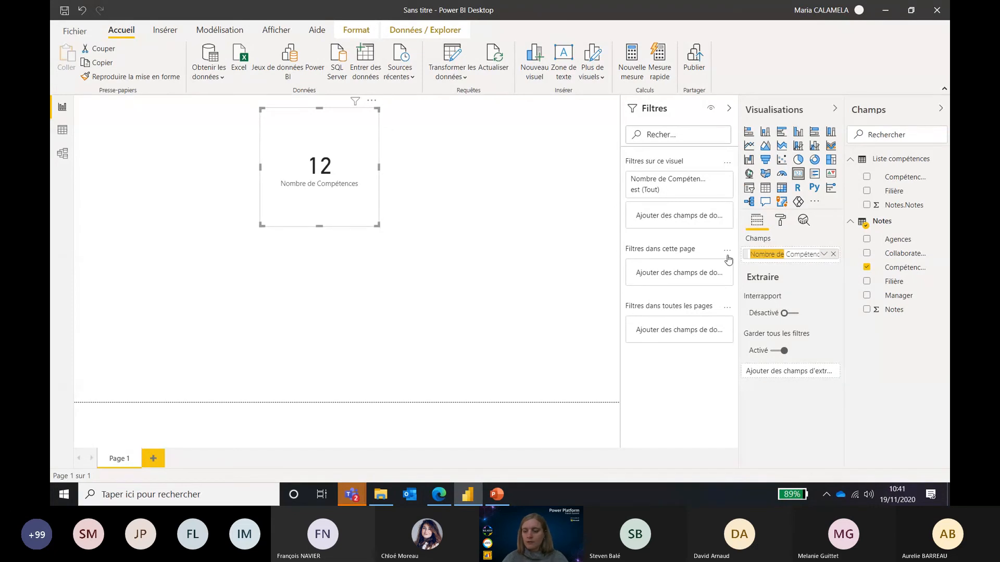
key("BackSpace")
left_click(801, 255)
type("n")
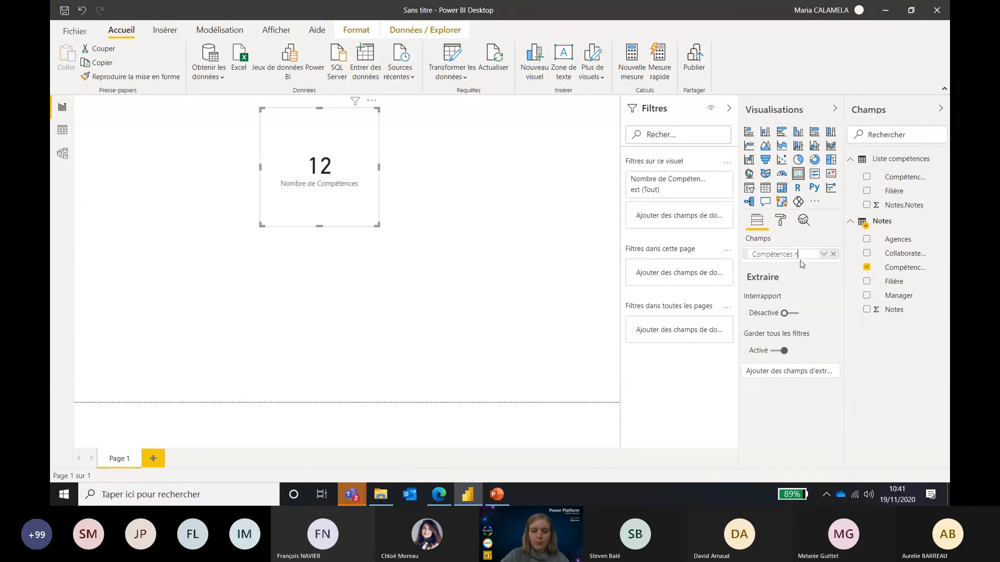
type("otees")
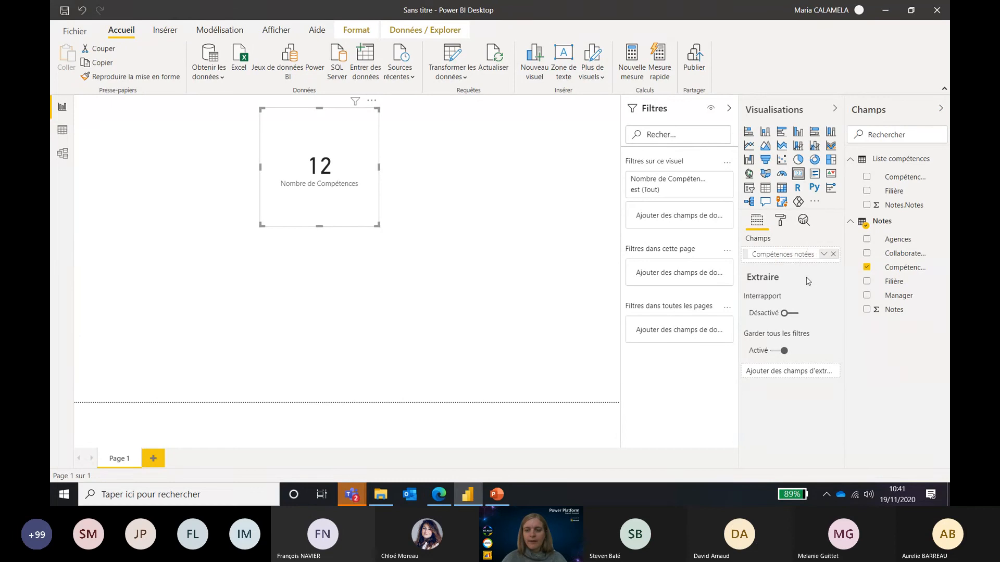
key("Return")
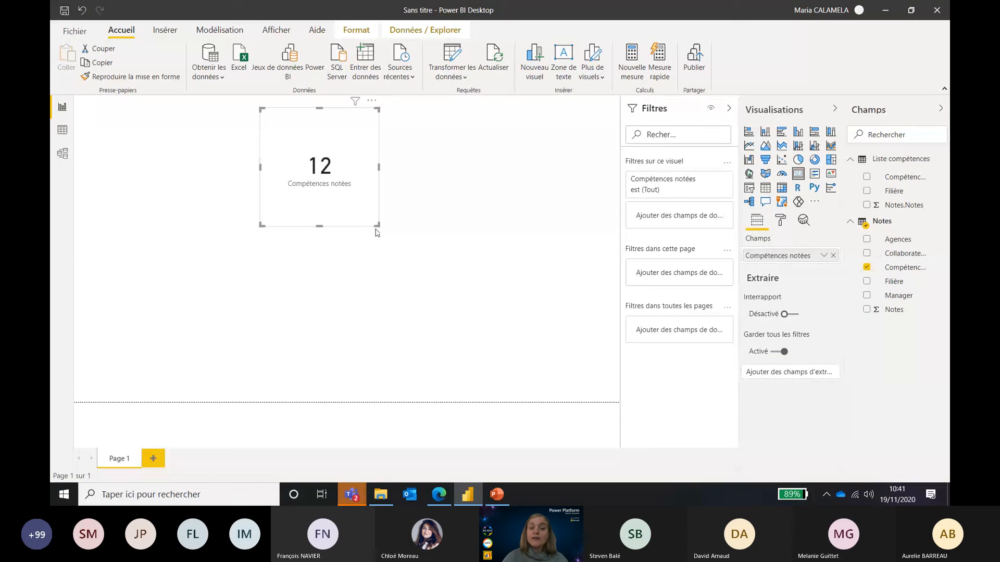
left_click_drag(376, 230, 373, 203)
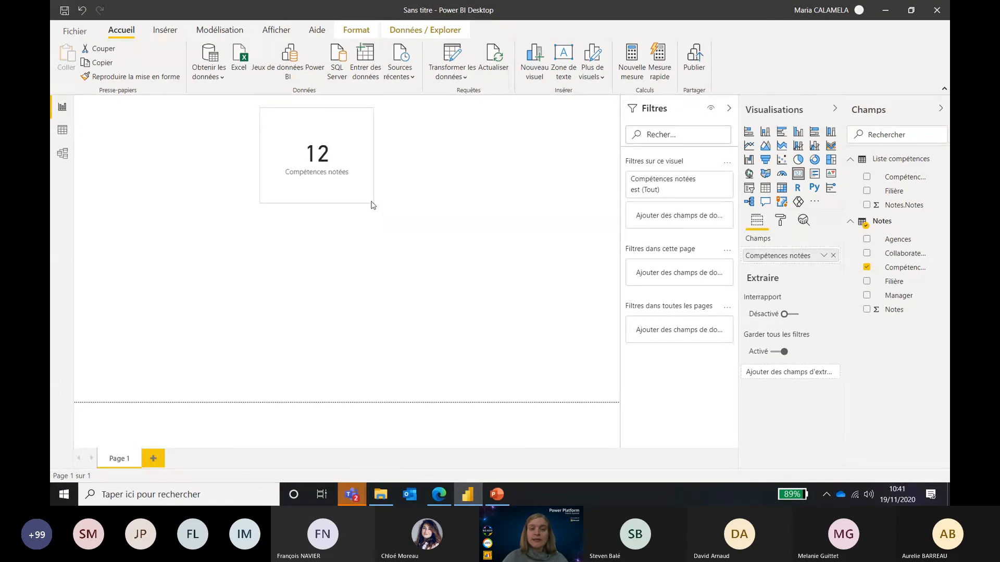
left_click(379, 247)
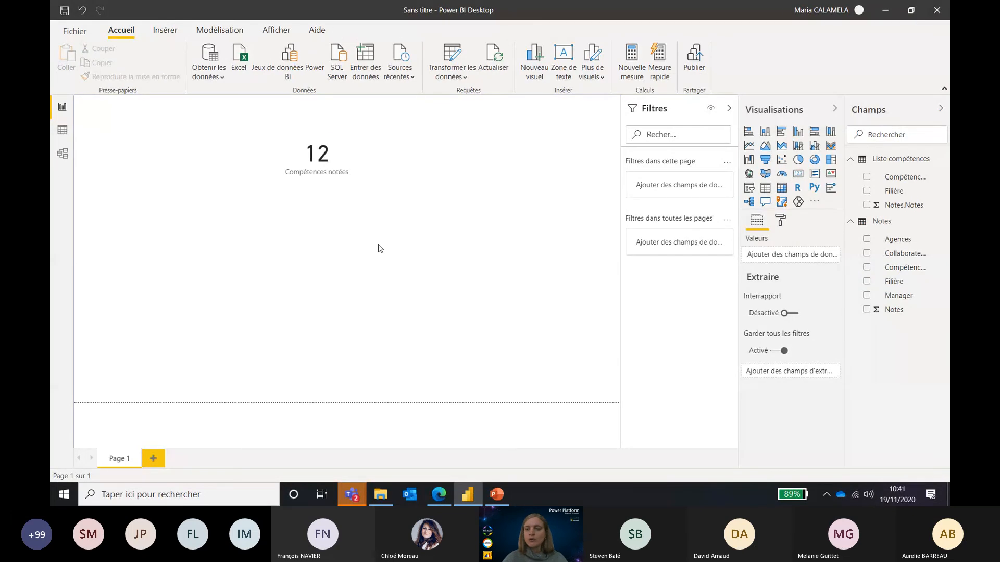
Add a second card below the Compétences notées card showing the distinct count of Collaborateurs from the Notes table.
left_click(798, 175)
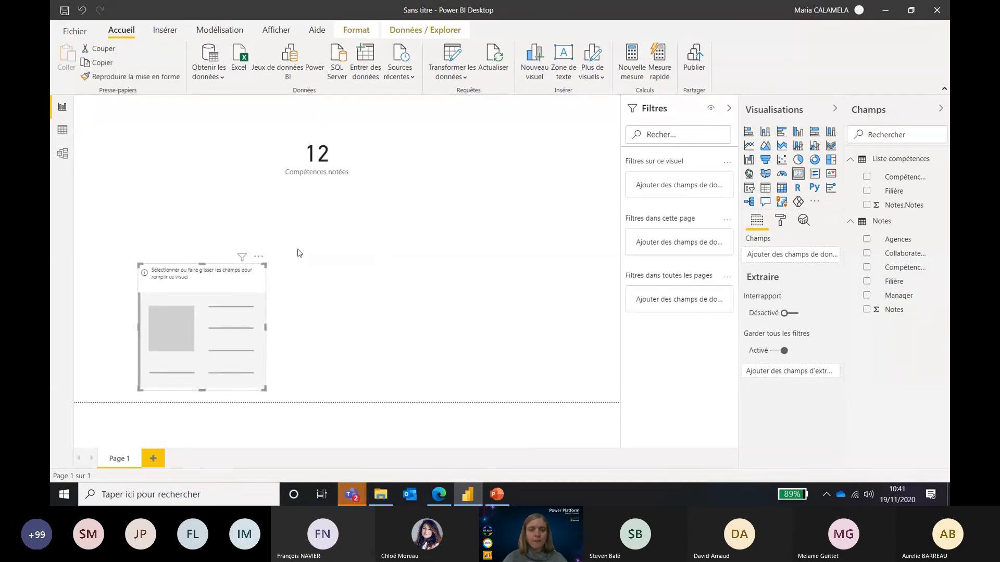
left_click_drag(251, 280, 380, 220)
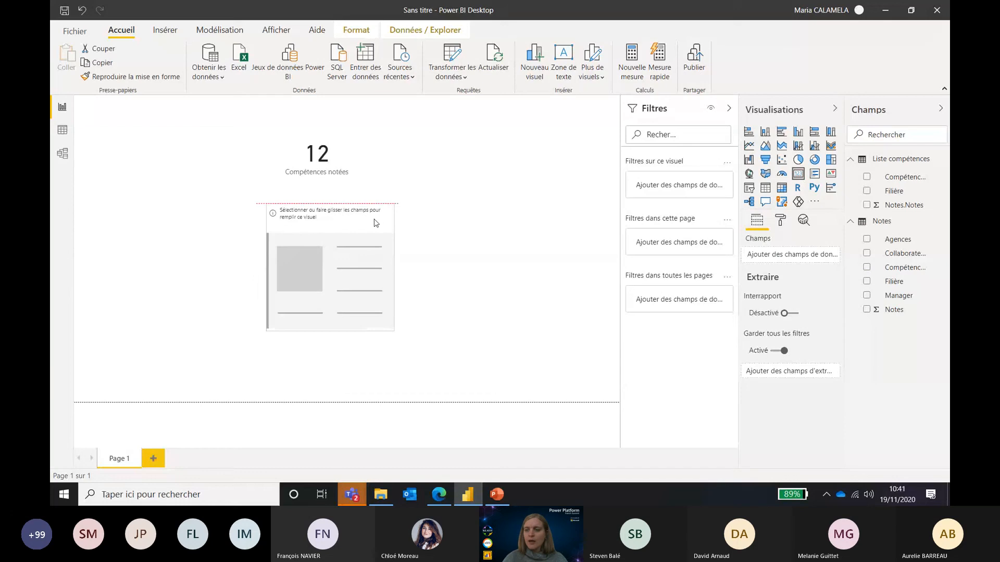
left_click(867, 254)
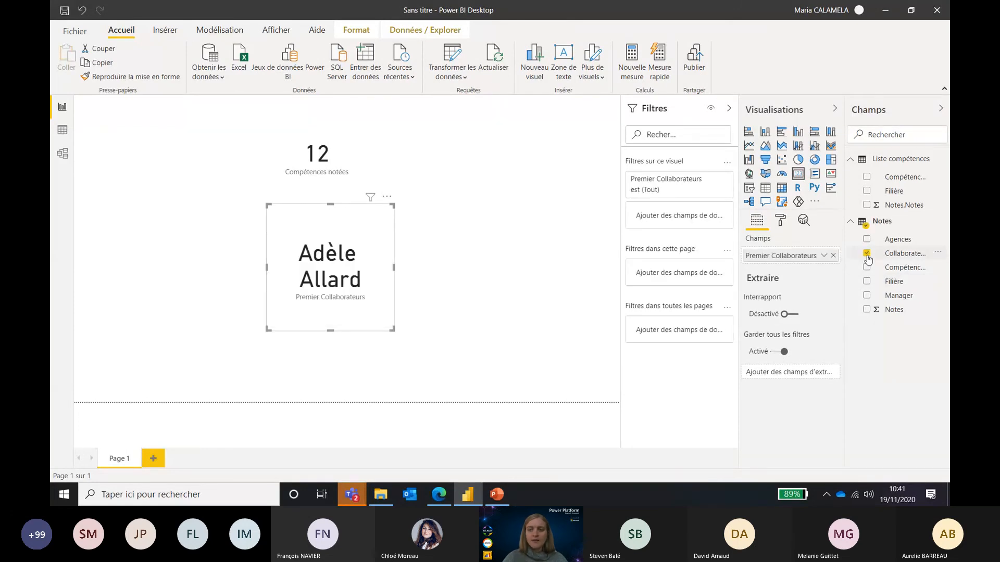
left_click(824, 255)
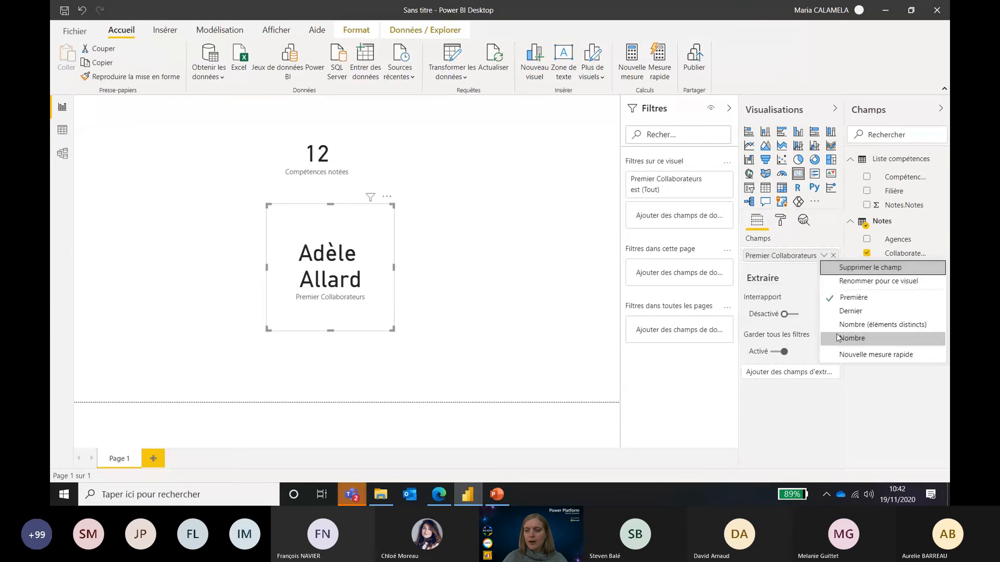
left_click(841, 324)
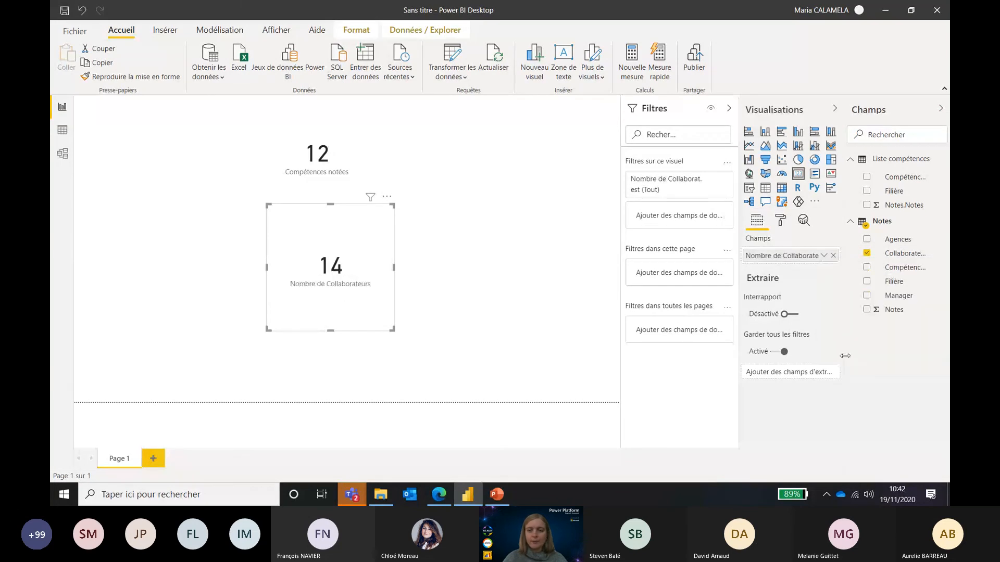
Rename the second card's field as Collaborateurs notées for this visual.
double_click(778, 254)
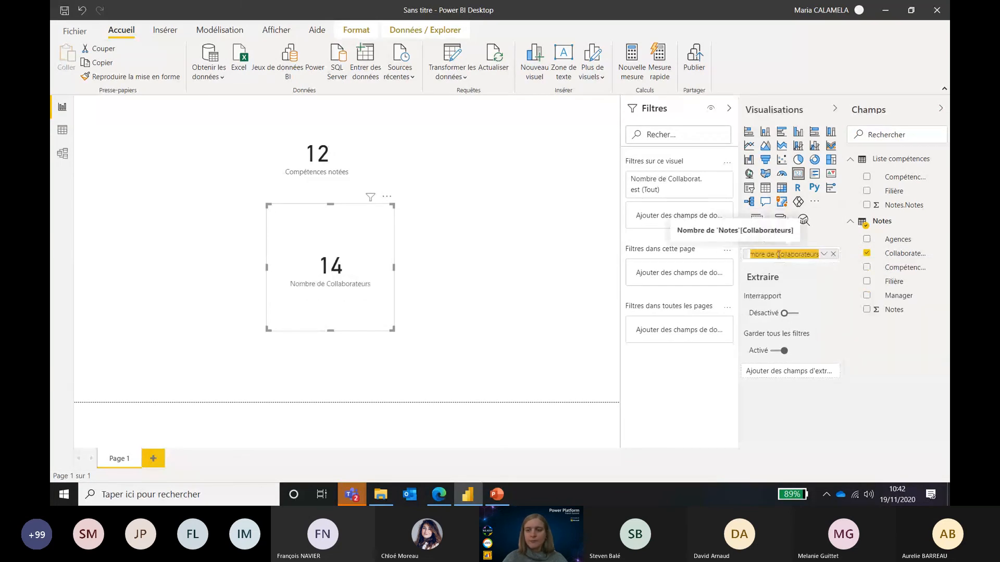
left_click(778, 254)
key("shift+Home")
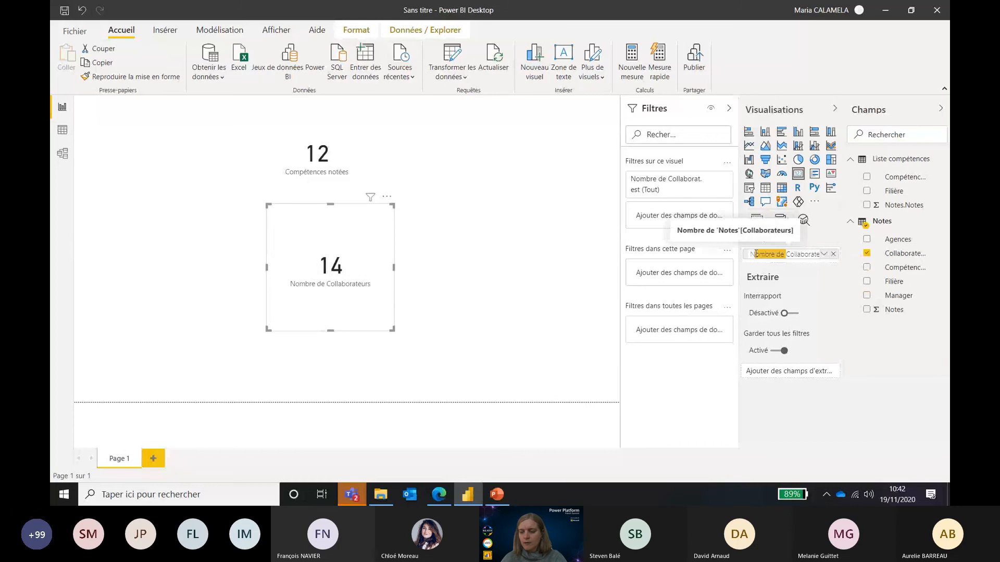
key("BackSpace")
key("End")
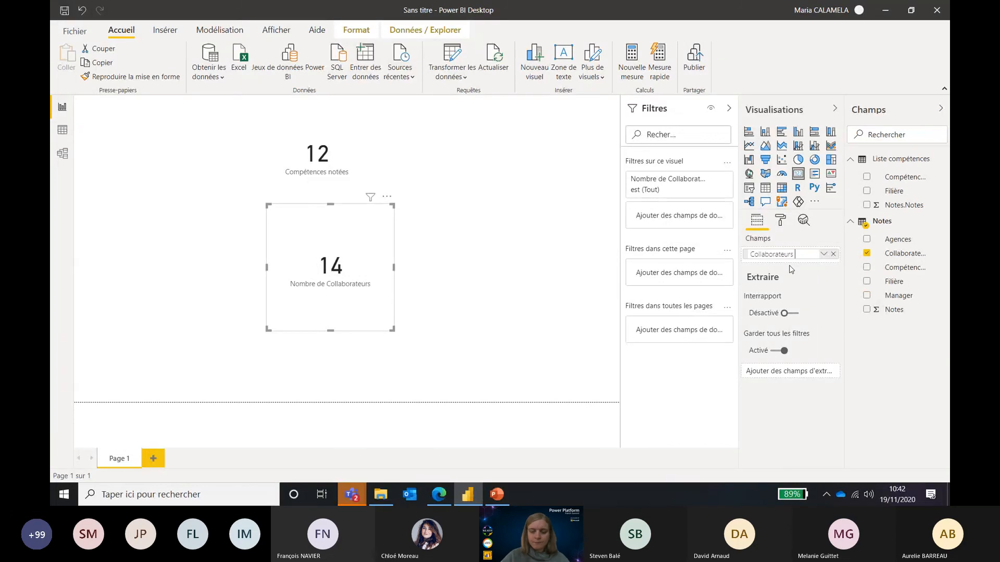
type("notées")
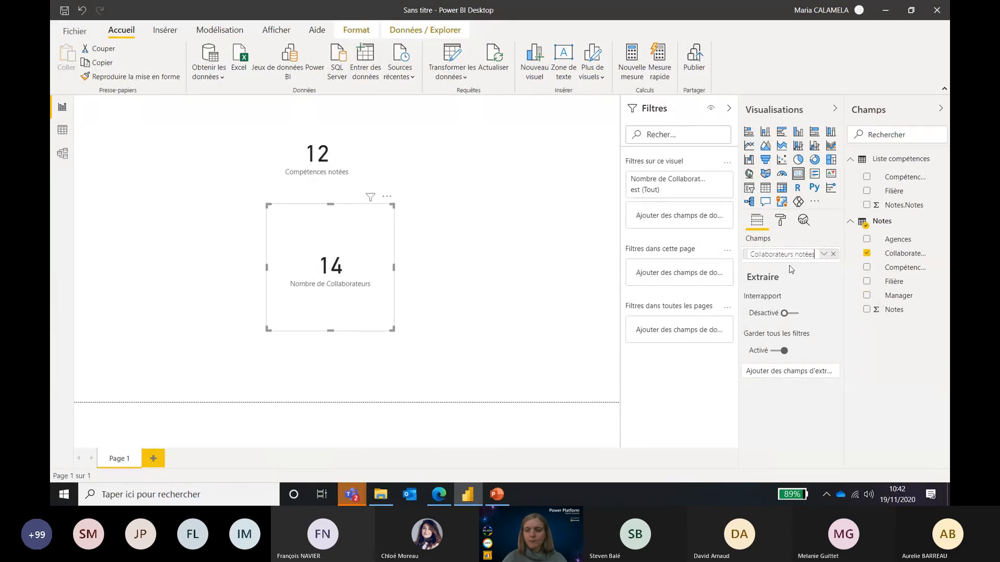
key("Return")
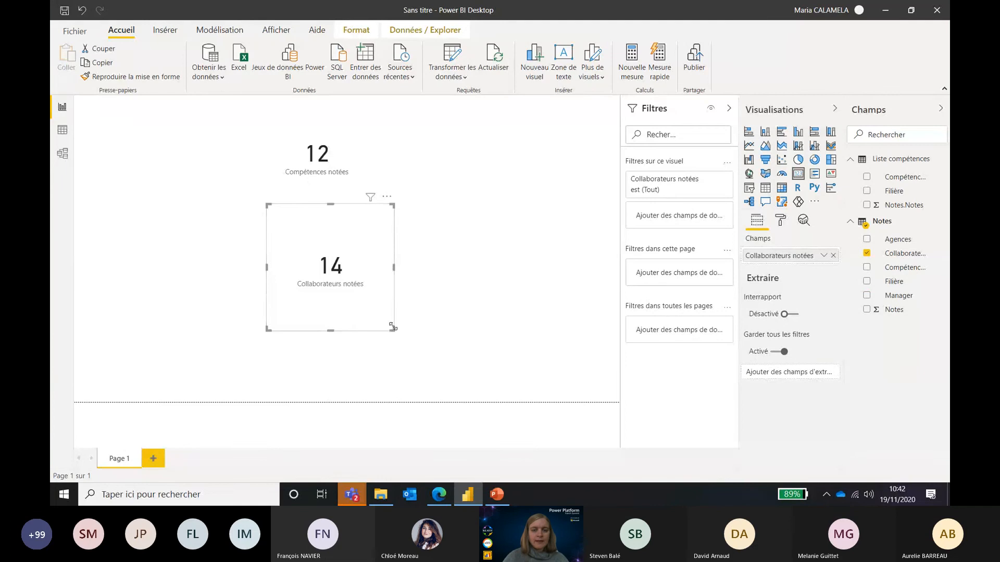
Shrink the Collaborateurs notées card and centre it beneath the Compétences notées card.
left_click_drag(392, 330, 353, 281)
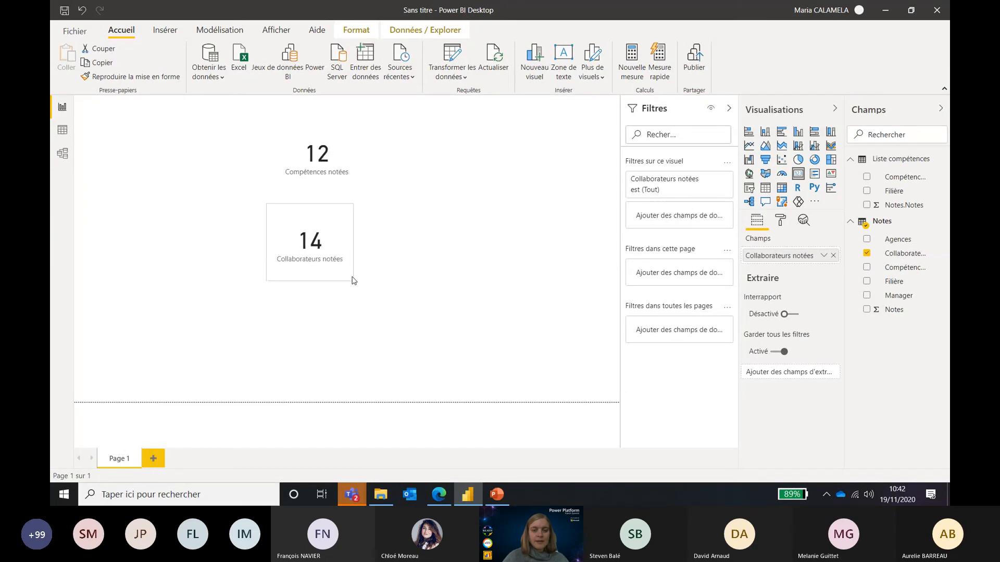
left_click(346, 304)
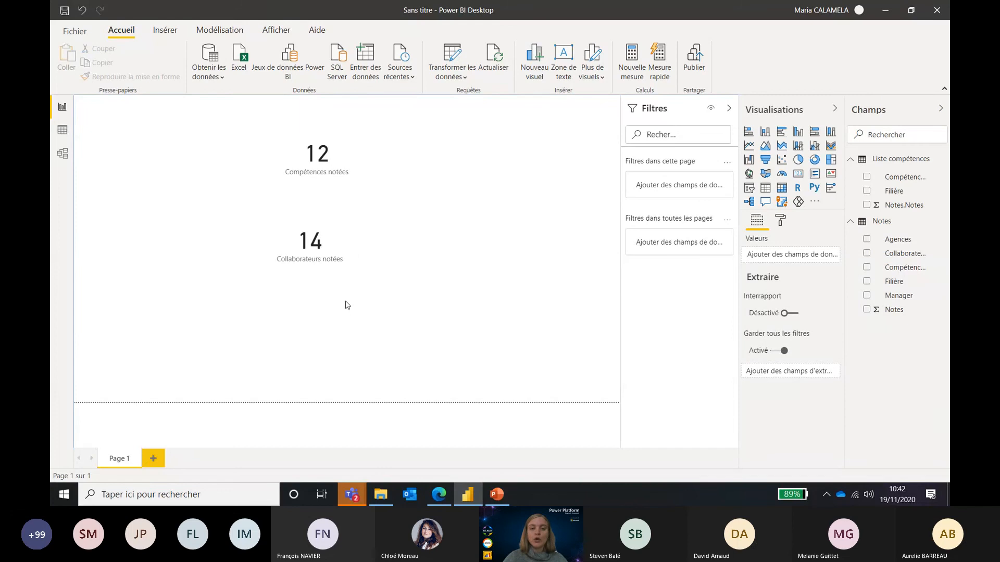
left_click(323, 264)
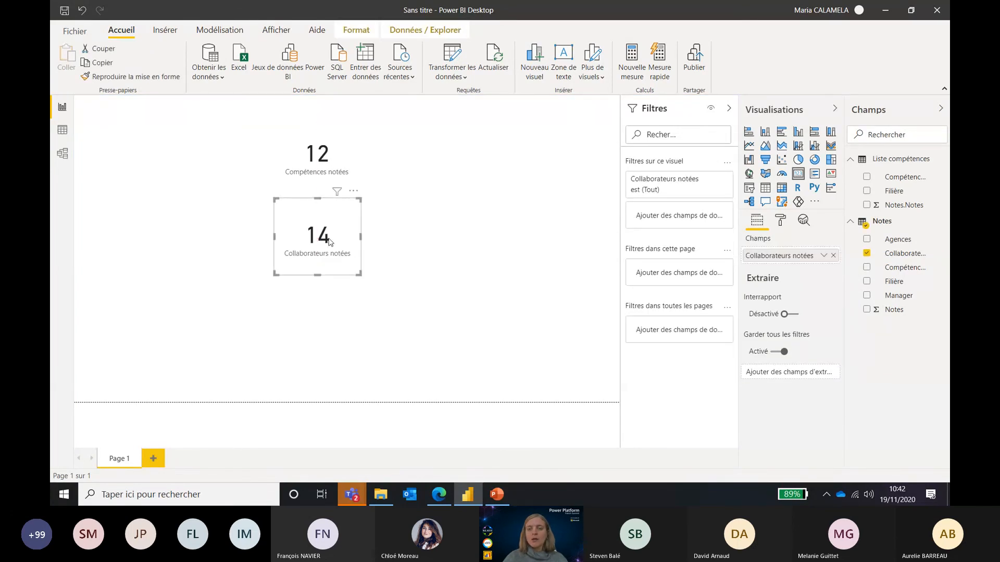
left_click(339, 311)
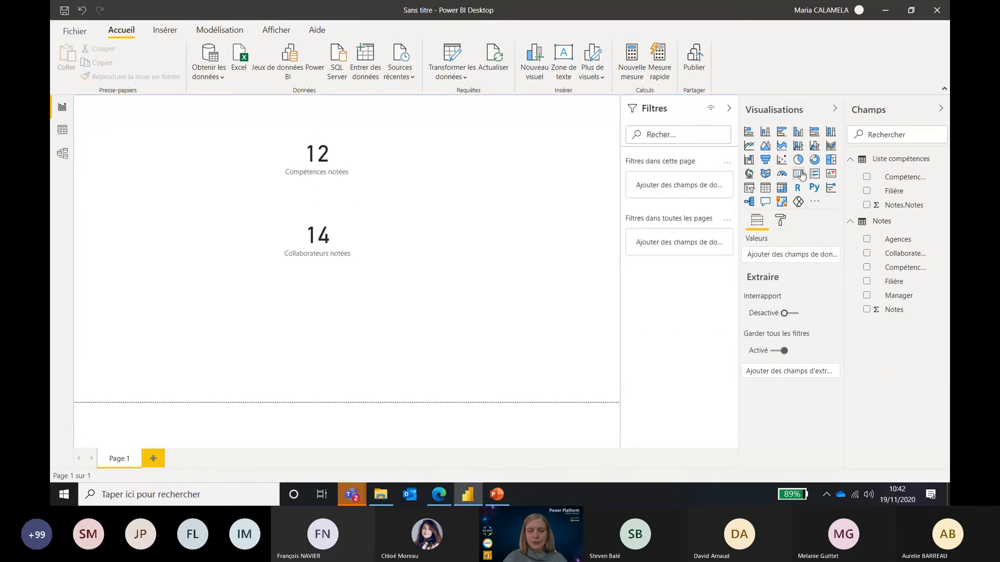
Add a third card showing the count (Nombre) of Compétences from the Liste compétences table.
left_click(800, 174)
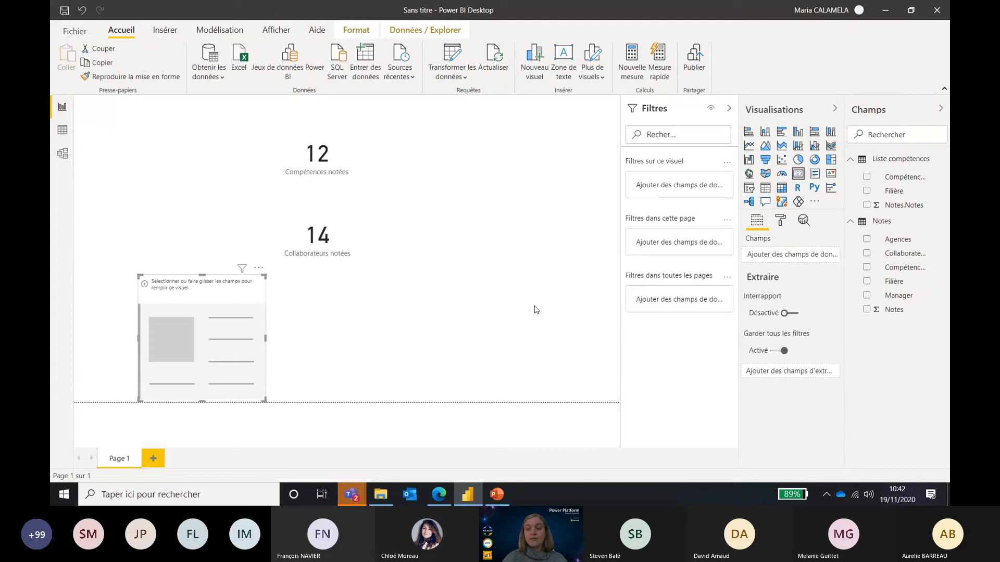
left_click(866, 177)
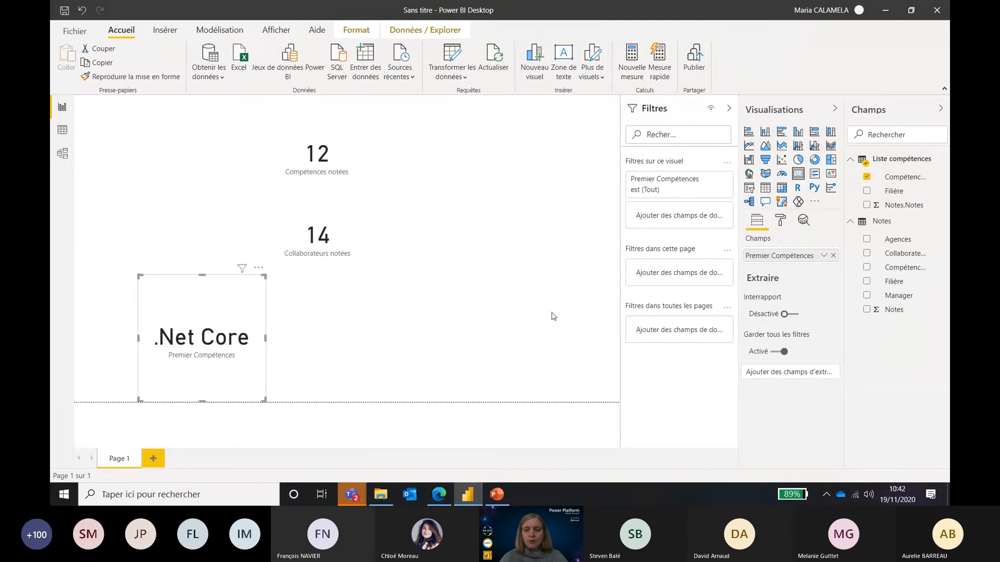
left_click(822, 256)
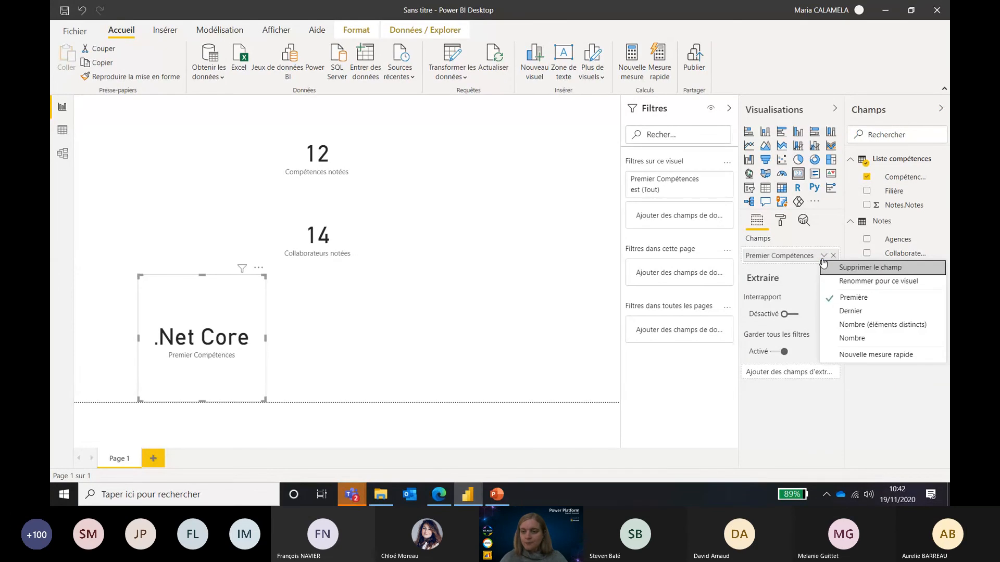
left_click(854, 340)
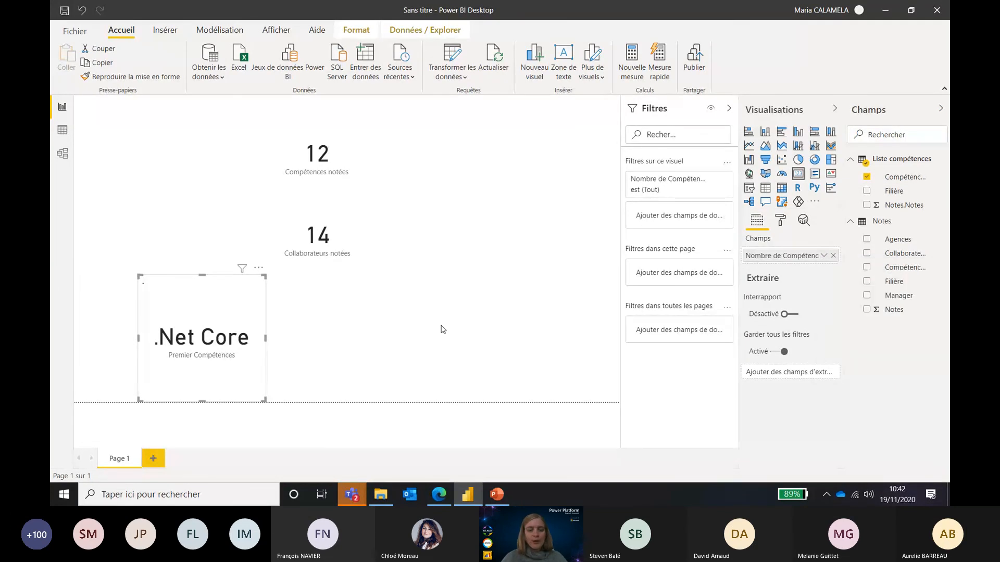
Place the new skills card beneath the Collaborateurs notées card and shrink it to roughly match the other cards.
left_click_drag(212, 286, 315, 284)
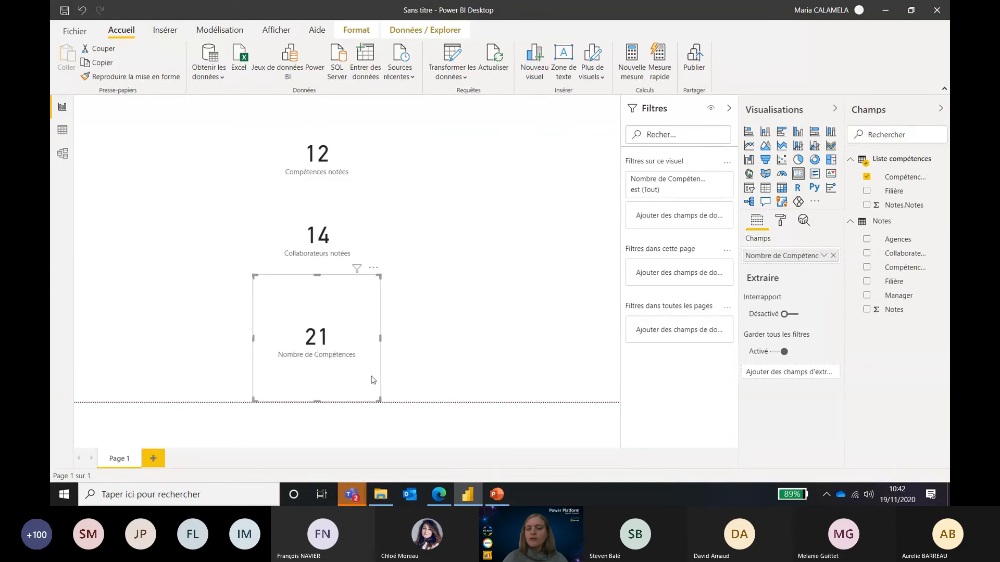
left_click_drag(380, 401, 359, 377)
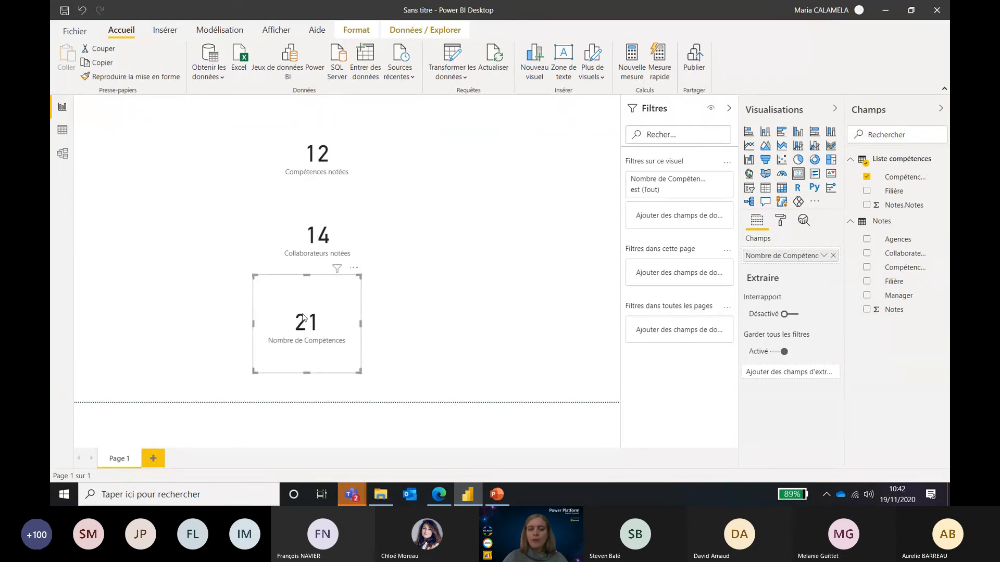
left_click_drag(299, 313, 299, 313)
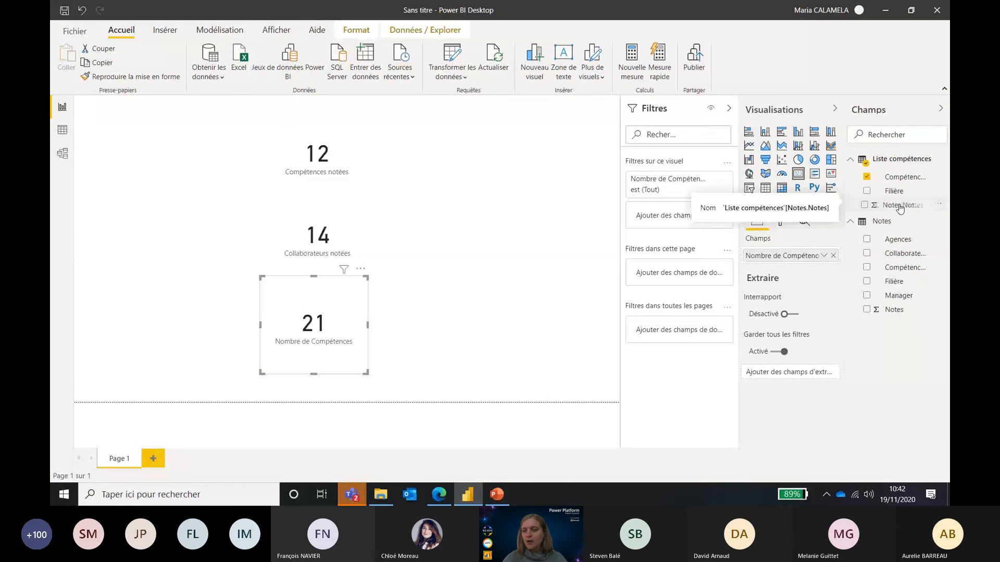
Filter the third card on Notes.Notes from Liste compétences with basic filtering, keeping only the (Vide) value.
left_click_drag(905, 206, 699, 217)
left_click(723, 249)
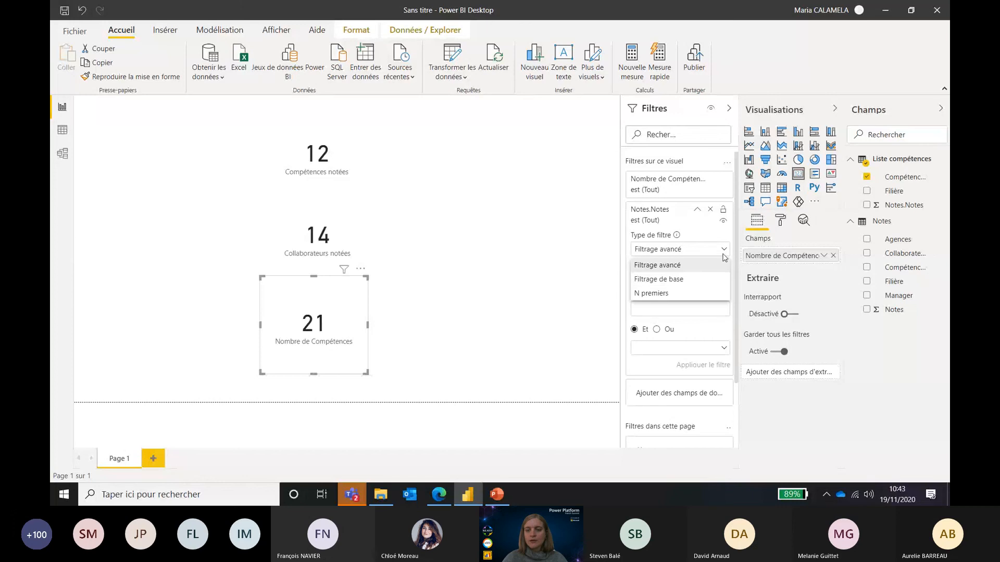
left_click(718, 281)
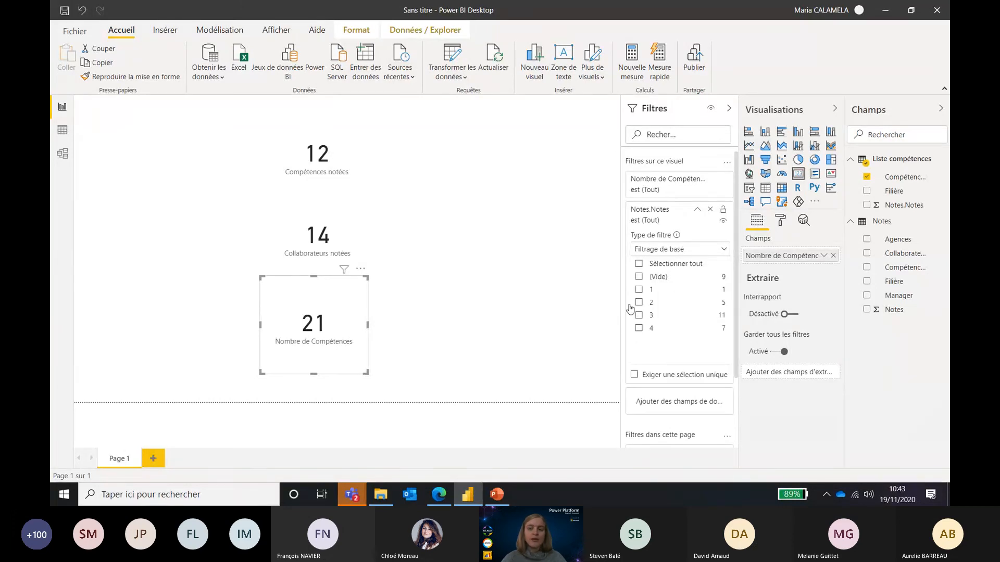
left_click(645, 278)
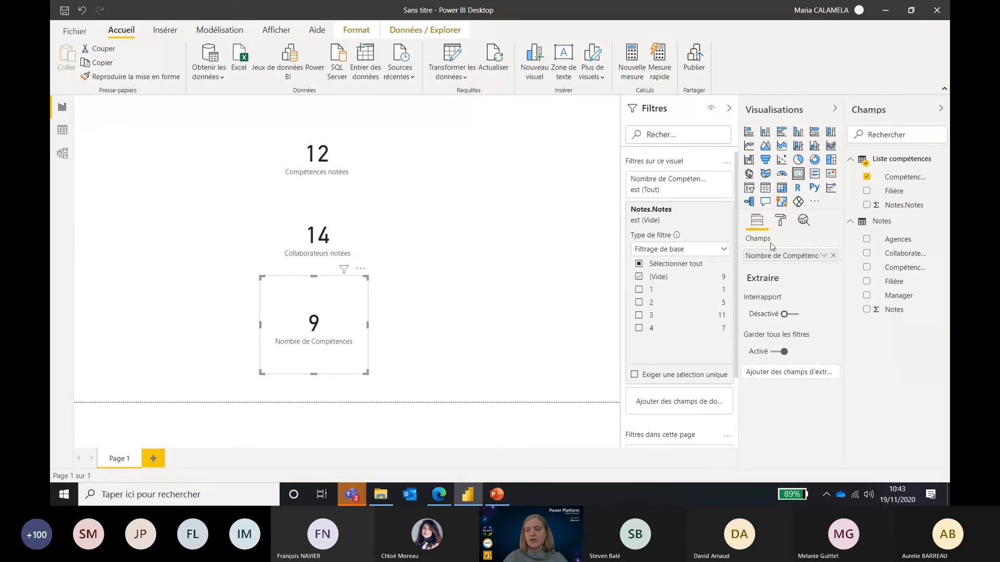
Rename the third card's field as Compétences non notées for this visual.
double_click(784, 255)
left_click(779, 255)
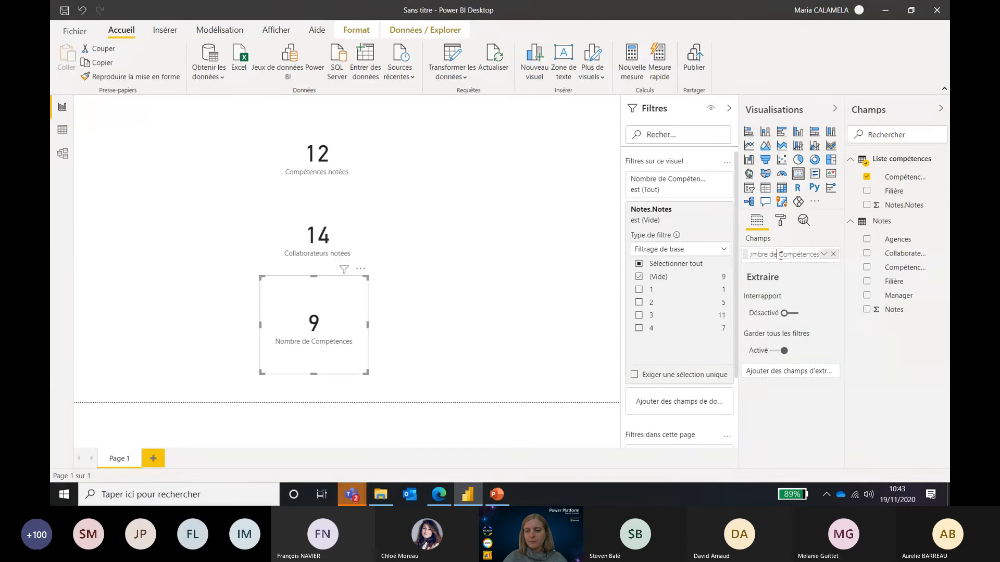
left_click_drag(778, 256, 740, 257)
key("BackSpace")
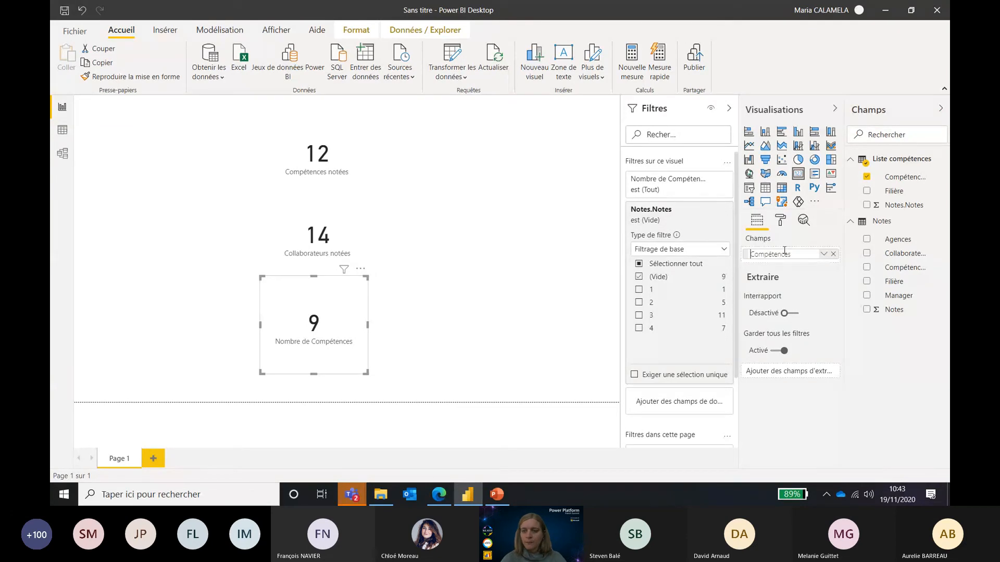
key("End")
type("non")
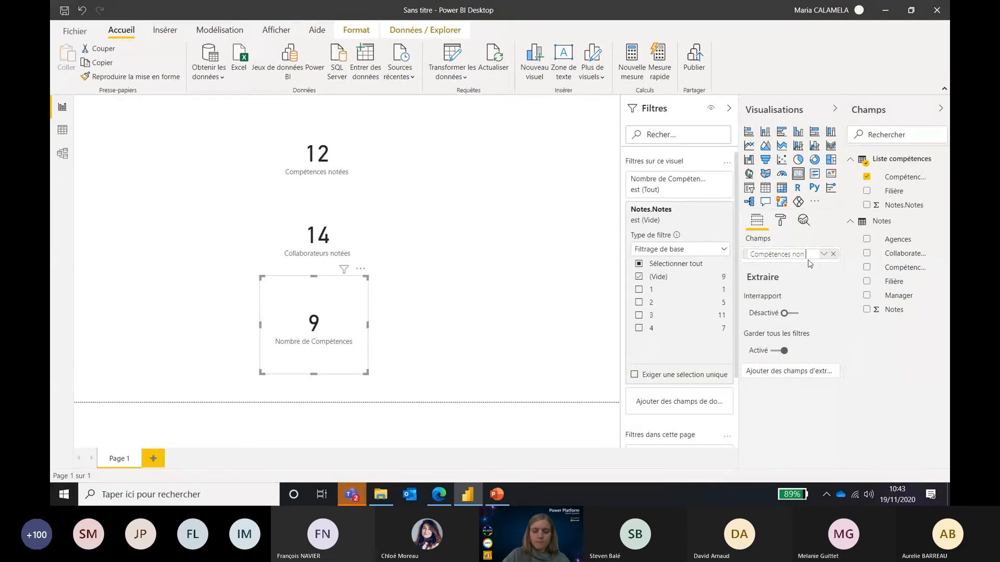
type(" notées")
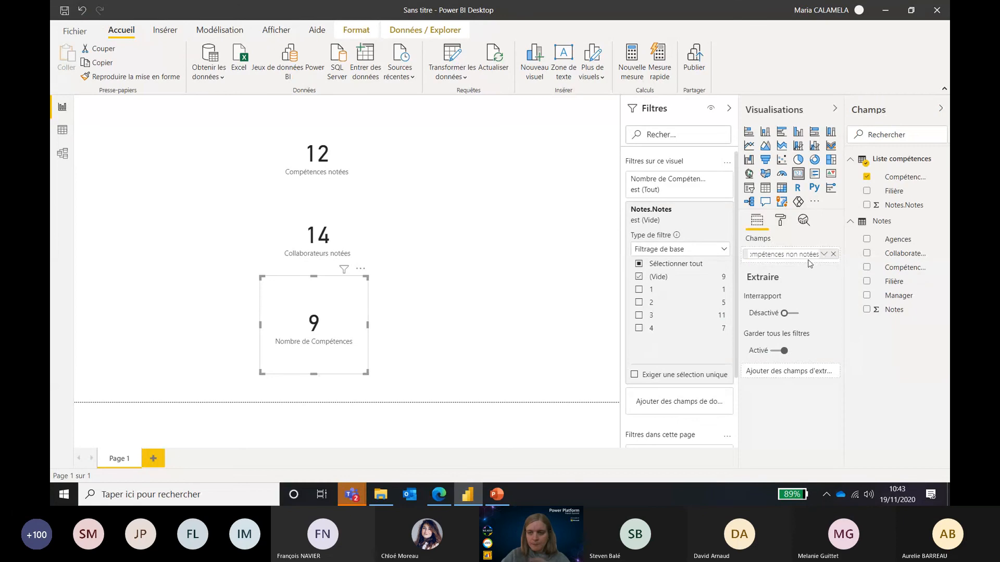
key("Return")
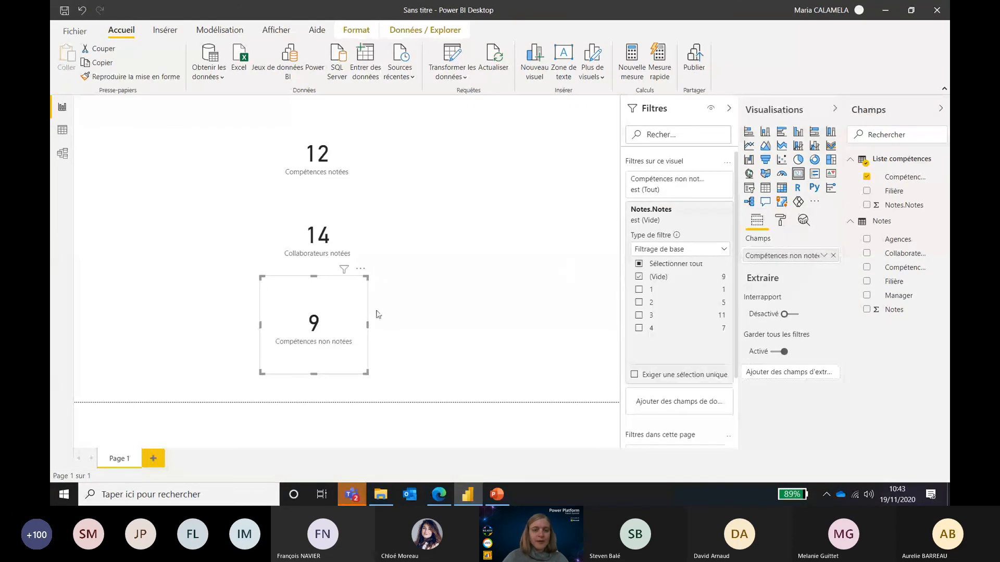
Realign the Compétences non notées card under the other two cards, reduce its size slightly and deselect it.
left_click_drag(306, 300, 311, 301)
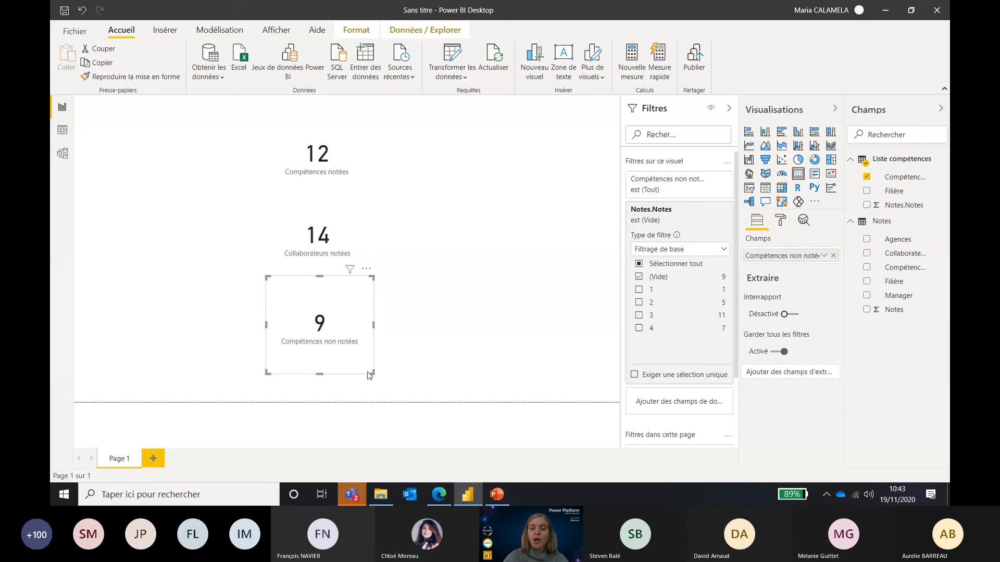
left_click_drag(367, 375, 355, 361)
left_click(427, 344)
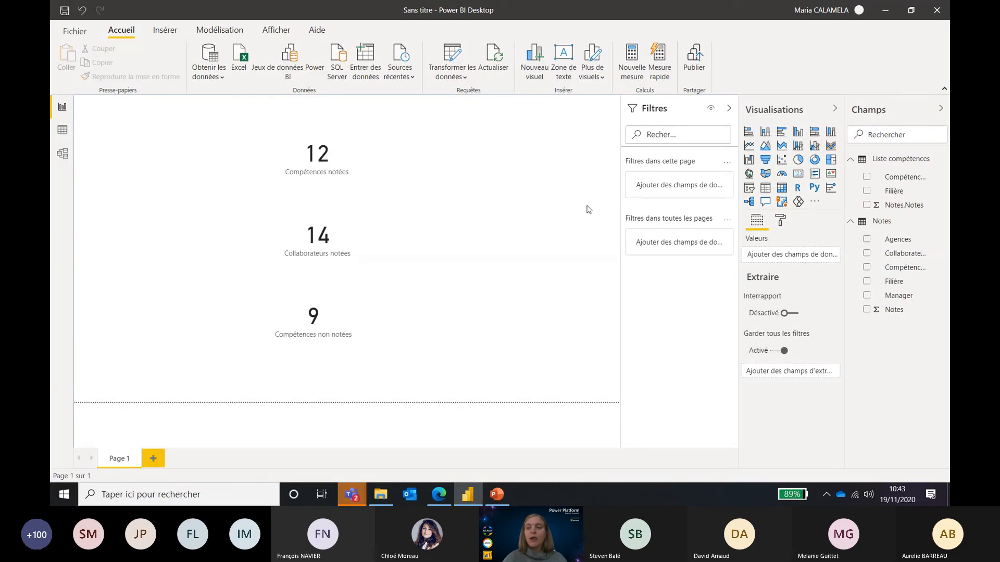
Insert a 100% stacked bar chart beside the upper two cards and enlarge it to fill the space there.
left_click(816, 135)
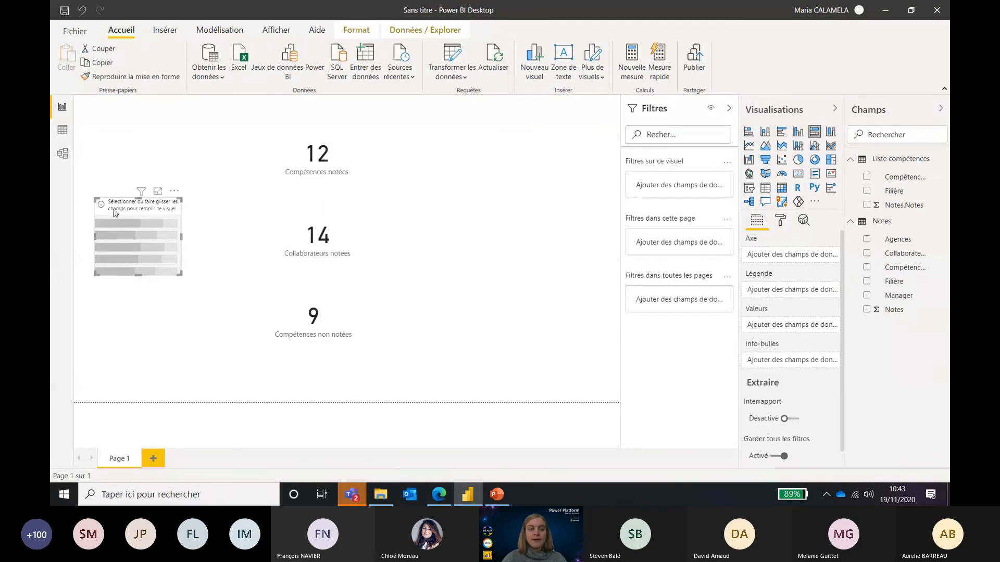
left_click_drag(118, 213, 397, 127)
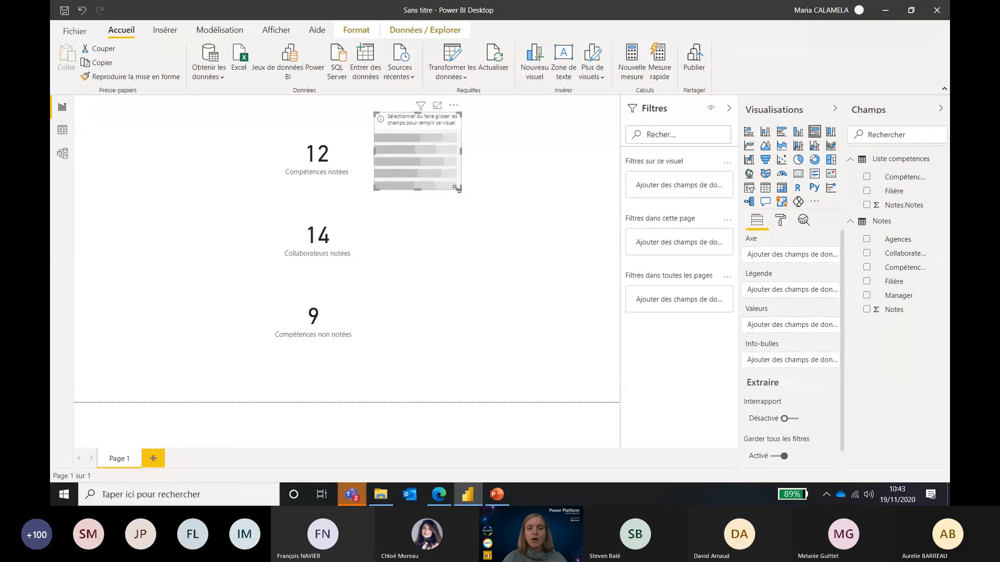
left_click_drag(462, 190, 596, 277)
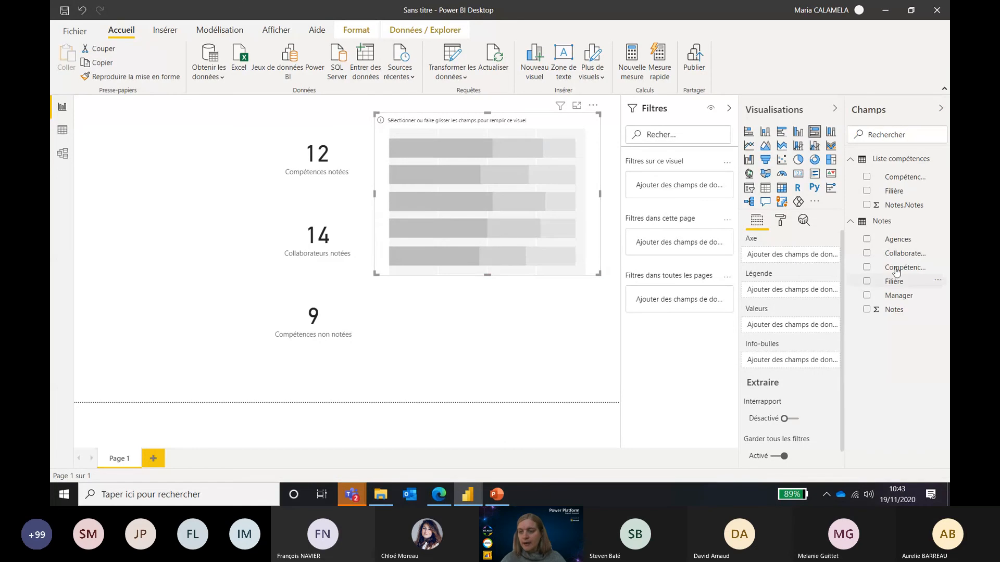
Set the bar chart's axis to Compétences, its legend to Notes and its values to the count of Notes, all from the Notes table.
left_click_drag(895, 269, 792, 259)
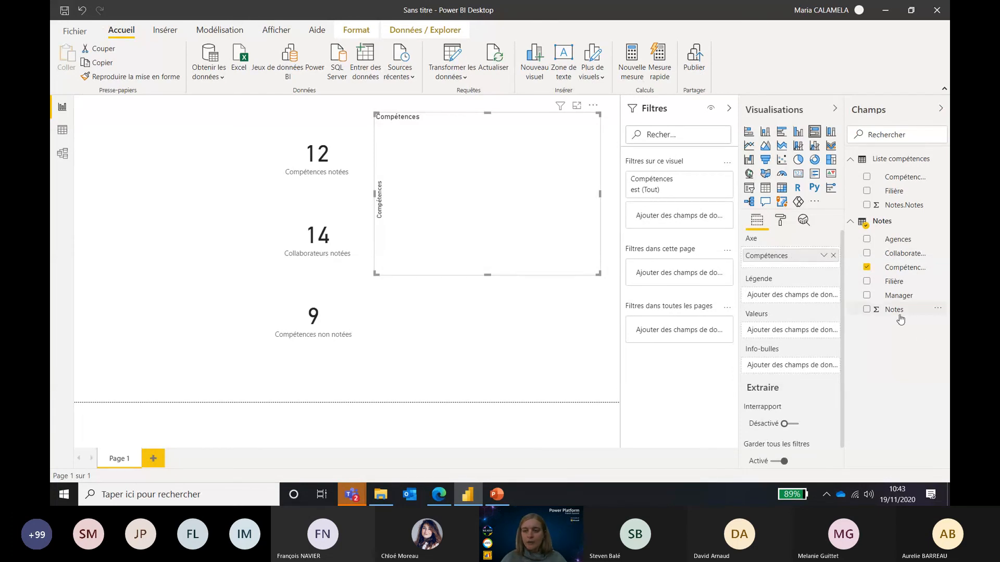
left_click_drag(899, 318, 806, 297)
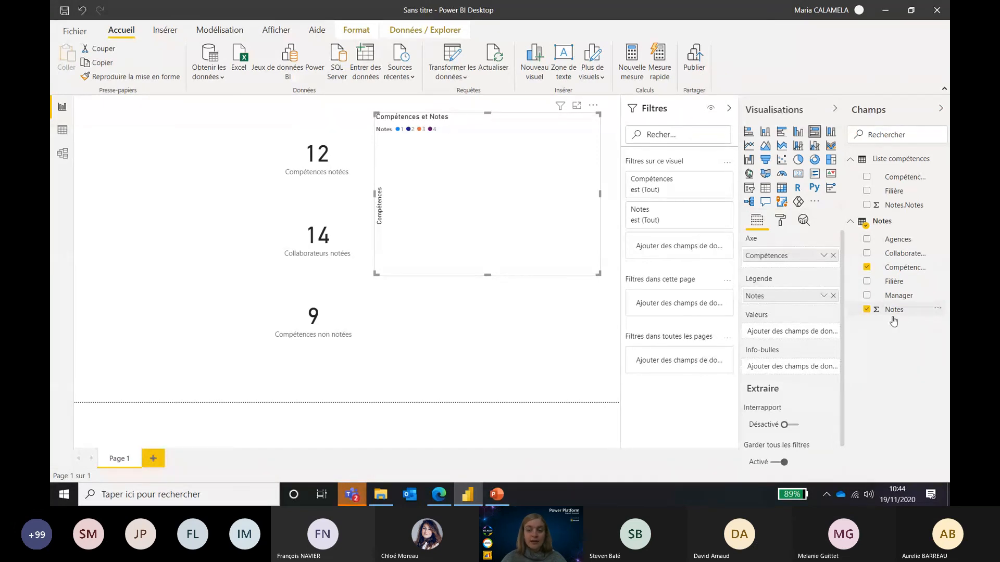
left_click_drag(893, 316, 819, 336)
left_click(823, 332)
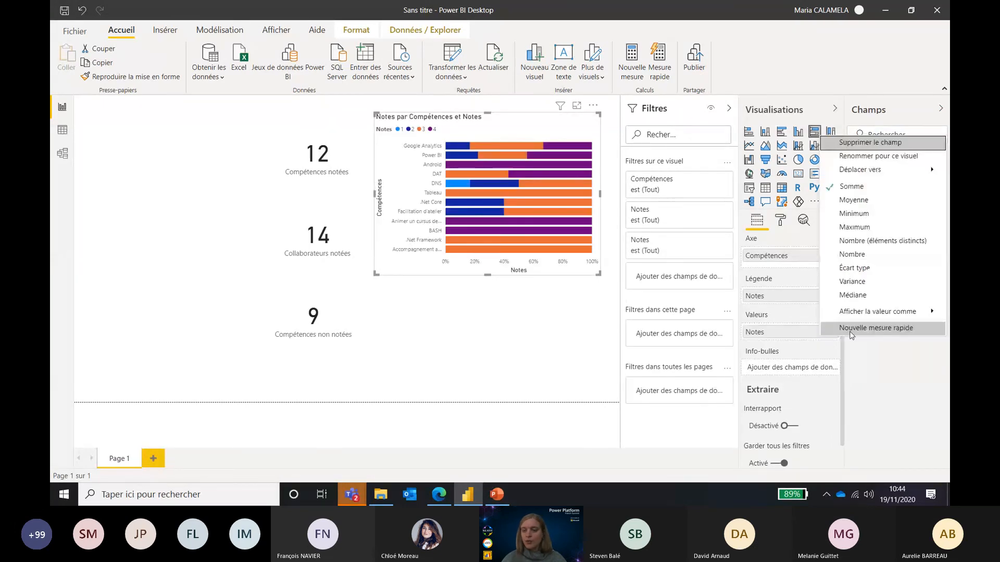
left_click(864, 256)
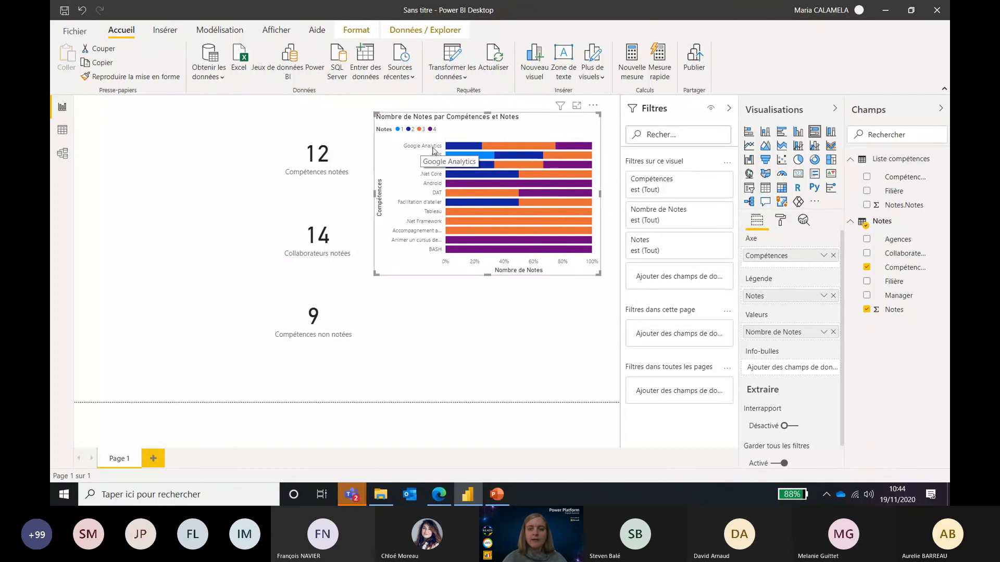
mouse_move(465, 147)
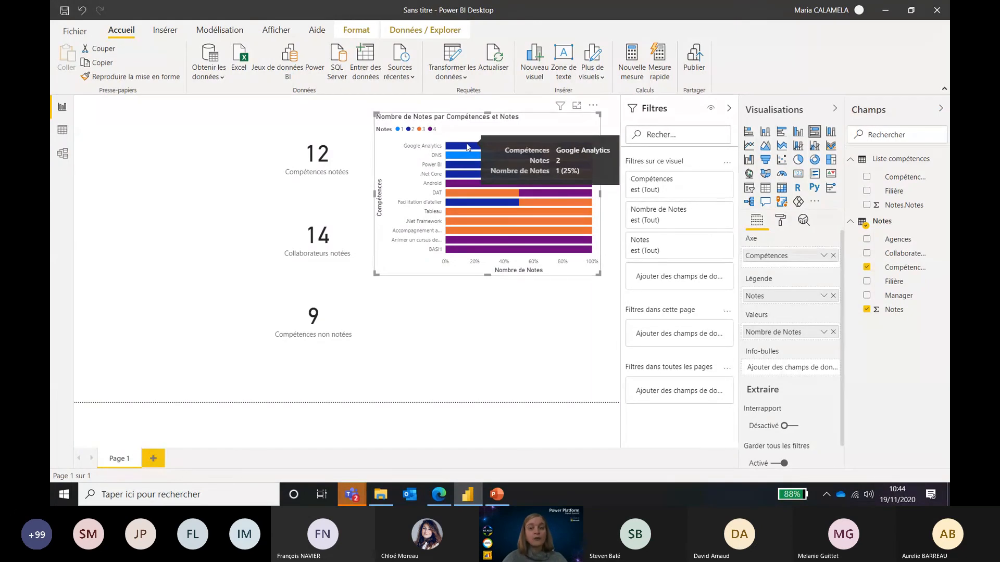
mouse_move(509, 150)
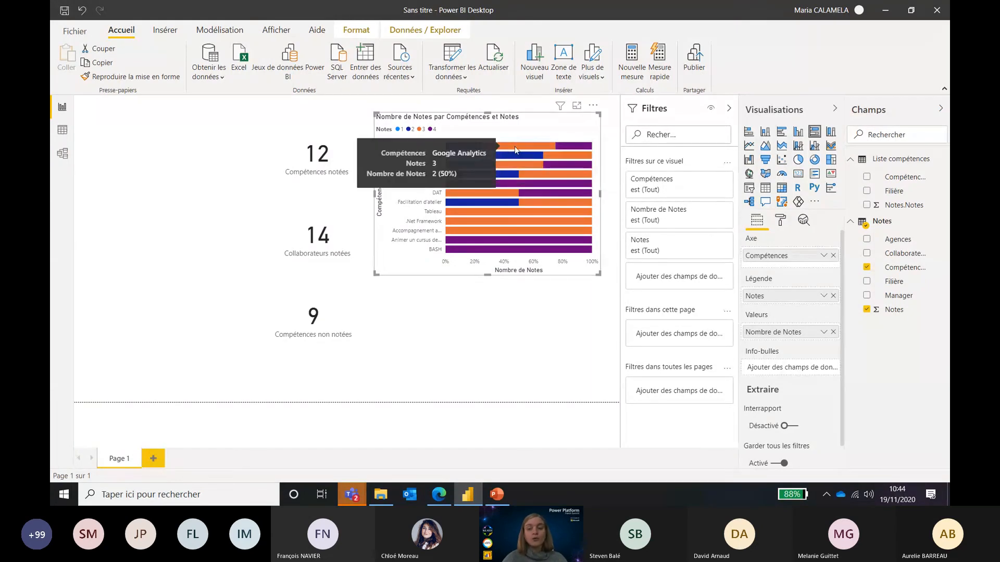
mouse_move(581, 148)
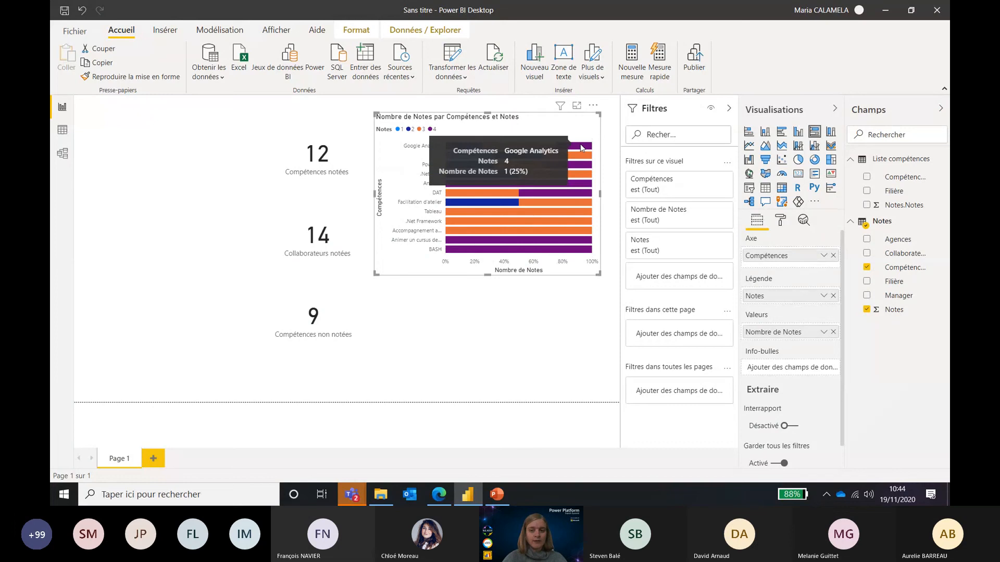
left_click(556, 362)
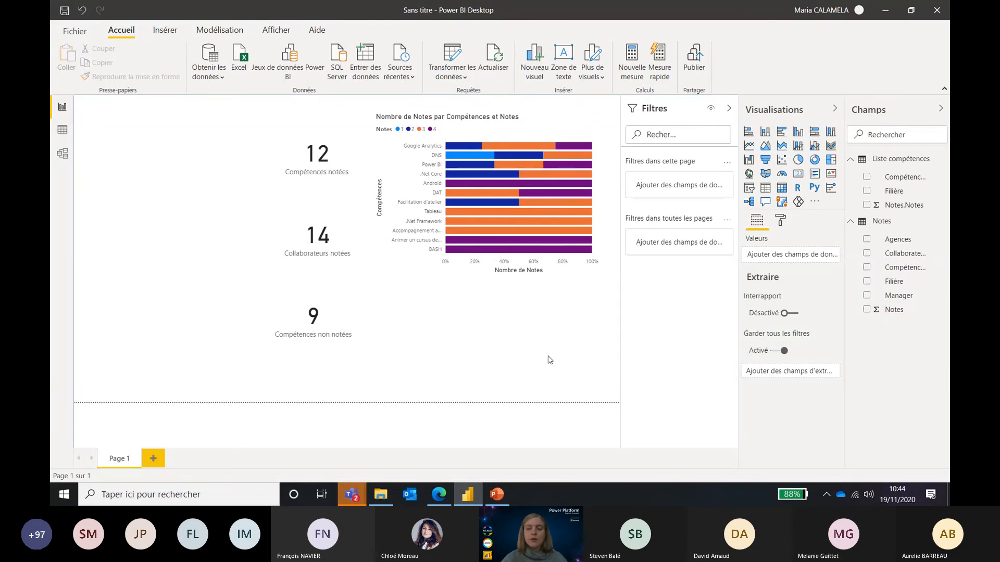
Insert a clustered column chart below the stacked bar chart, aligned with its left edge, and enlarge it slightly.
left_click(798, 132)
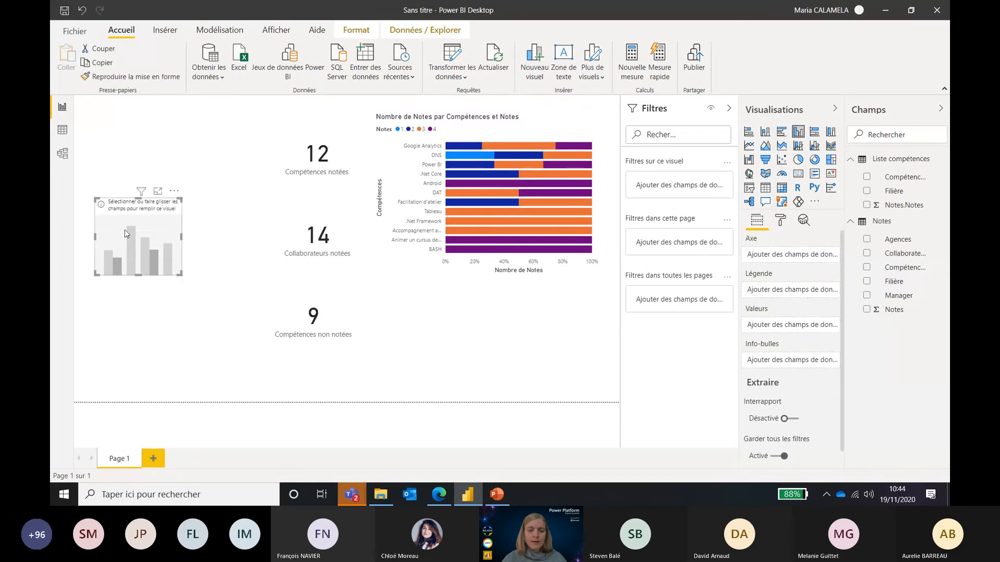
left_click_drag(121, 228, 396, 322)
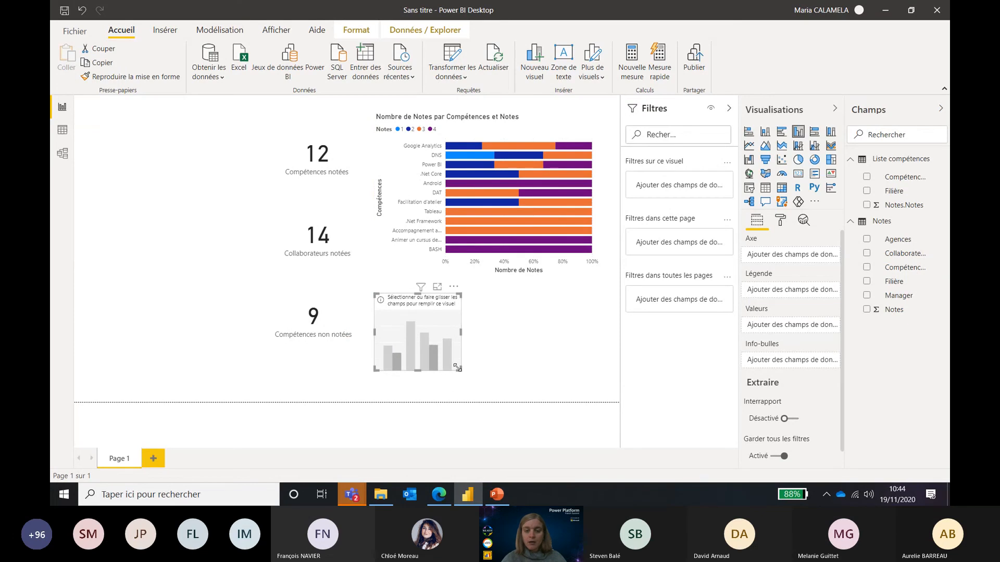
left_click_drag(459, 368, 475, 388)
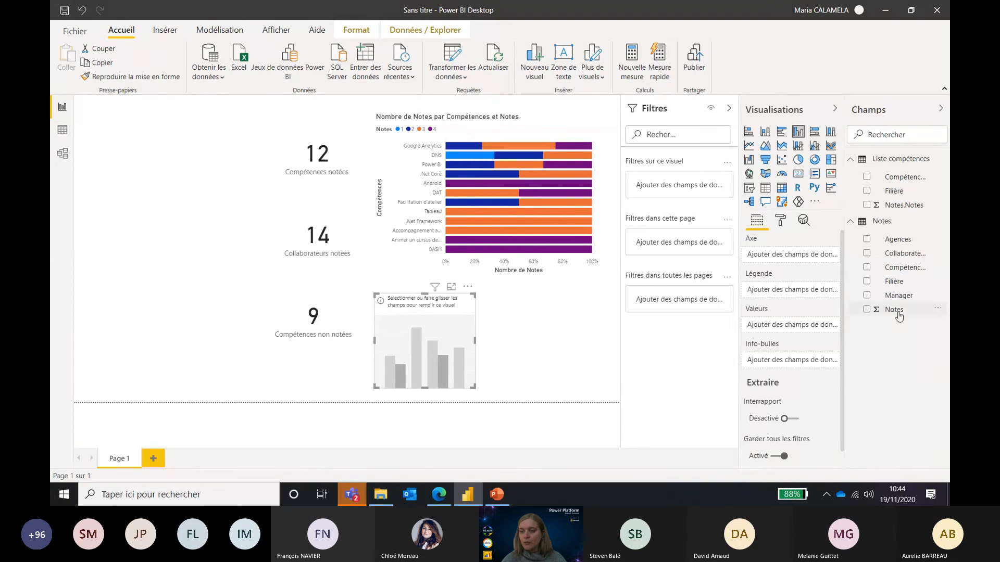
Set the column chart's axis to Notes and its values to the count of Notes.
left_click_drag(893, 309, 797, 261)
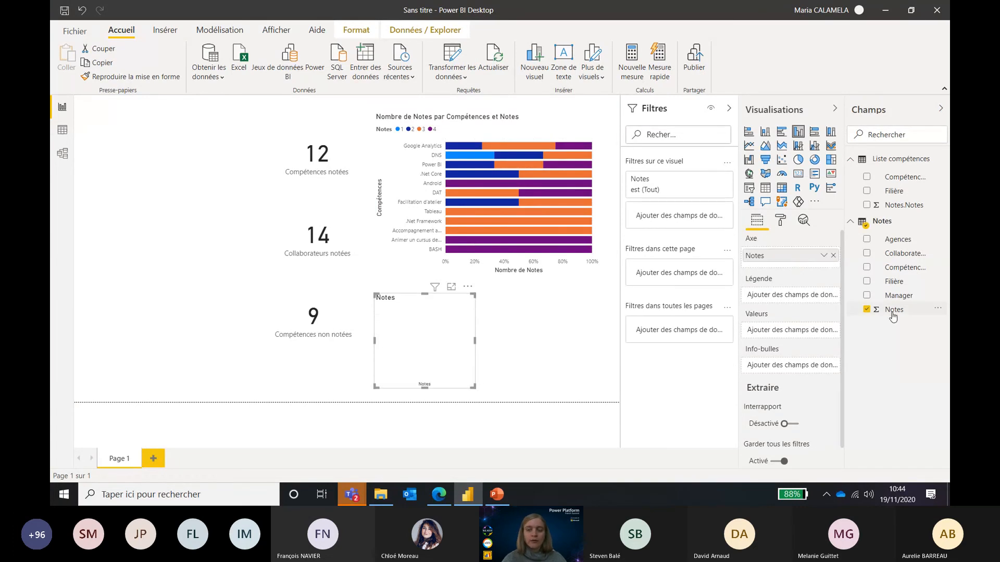
left_click_drag(893, 316, 812, 332)
left_click(824, 331)
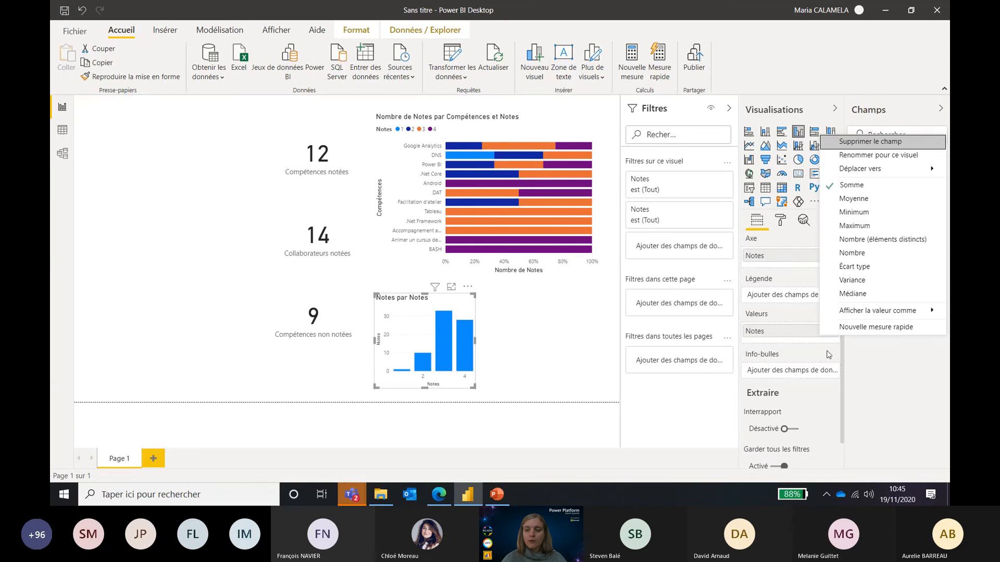
left_click(852, 253)
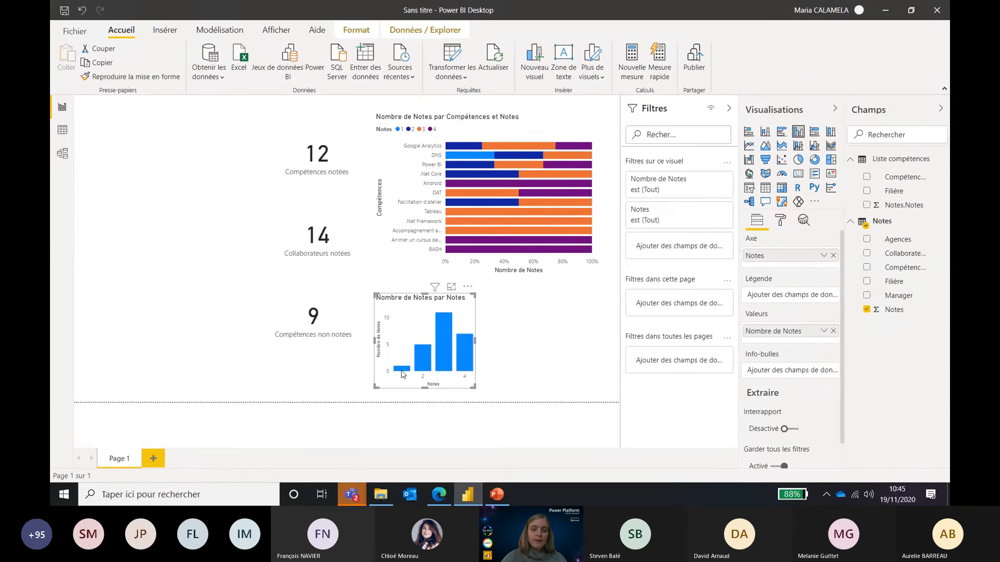
mouse_move(401, 374)
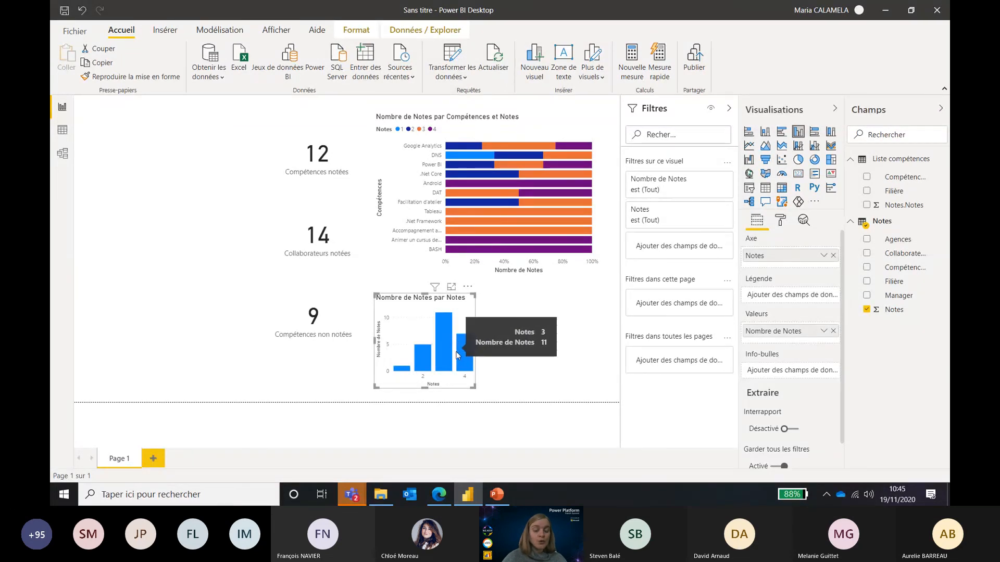
Insert a pie chart beside the column chart below the stacked bar chart and shrink it slightly.
mouse_move(470, 354)
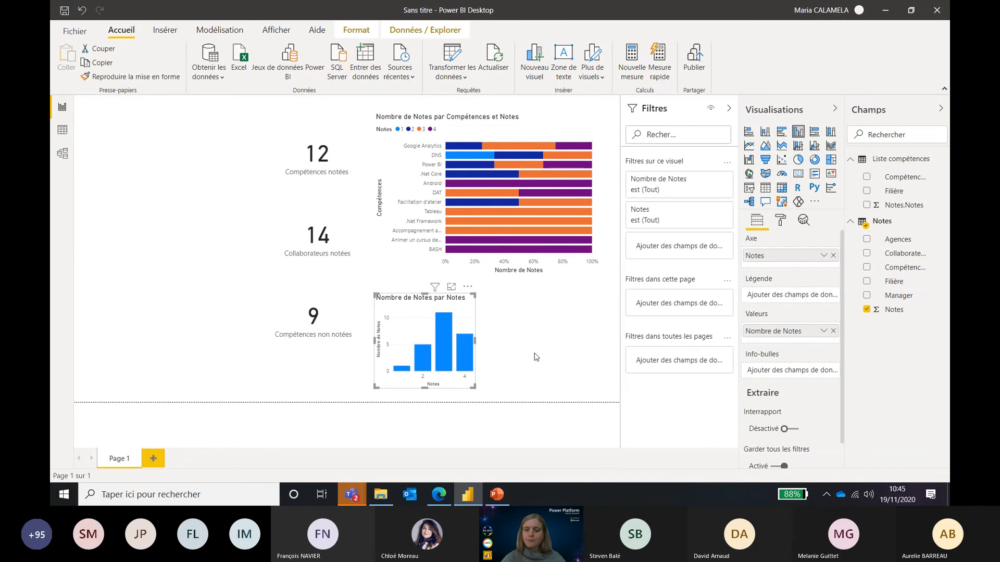
left_click(536, 357)
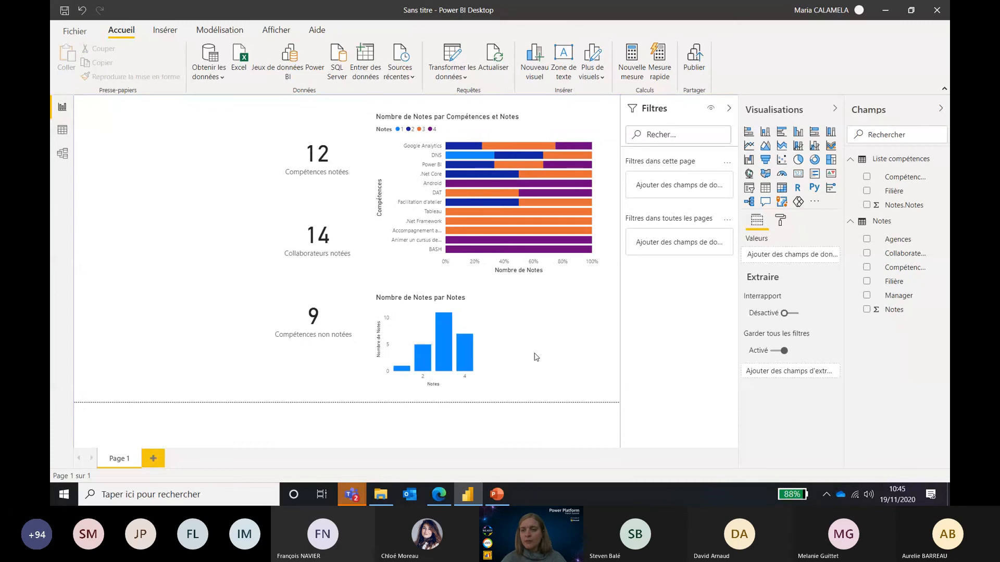
left_click(798, 160)
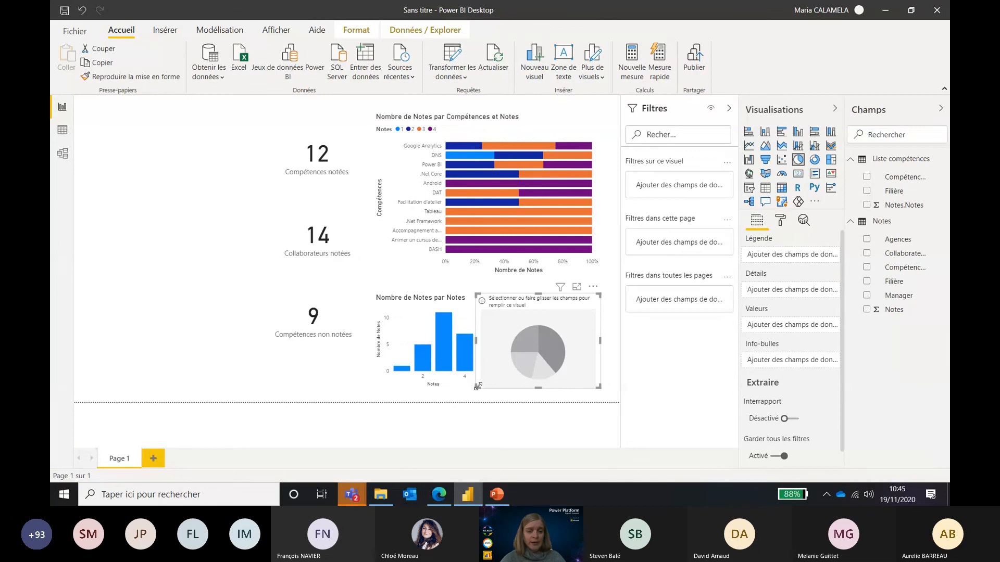
left_click_drag(477, 387, 488, 382)
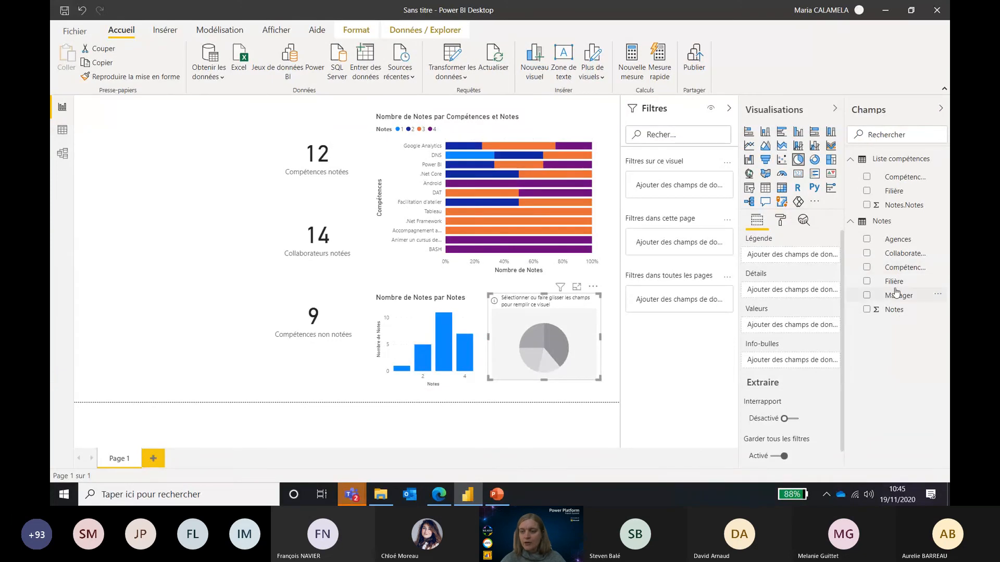
Set the pie chart's legend to Filière and its values to the count of Notes, both from the Notes table.
left_click_drag(893, 281, 791, 263)
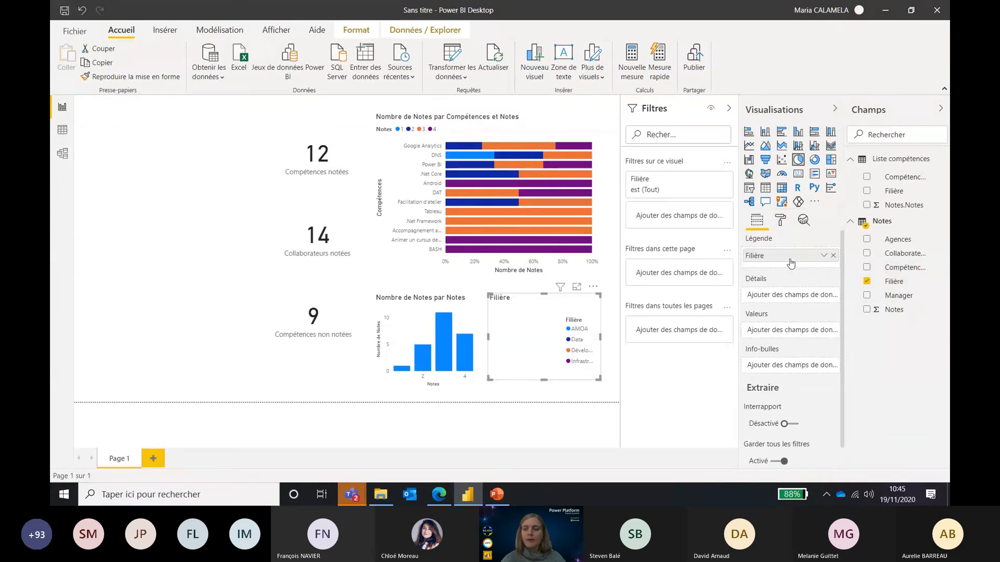
left_click_drag(887, 309, 771, 333)
left_click(823, 334)
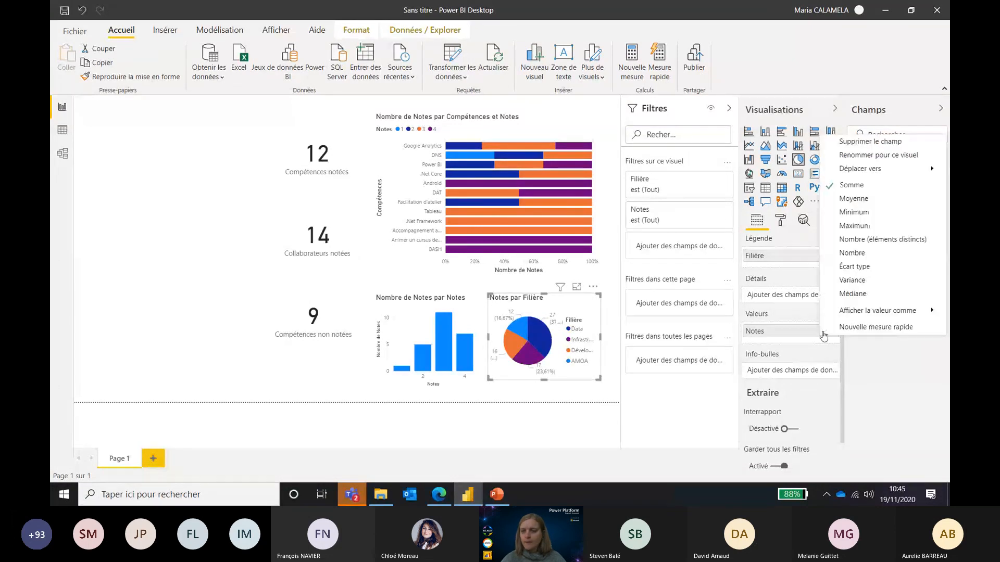
left_click(849, 249)
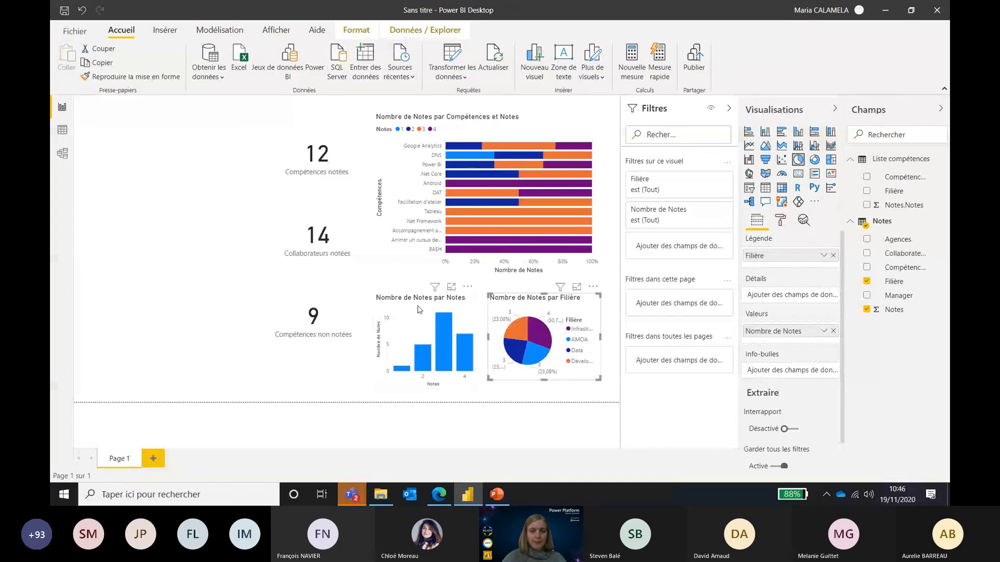
Insert a slicer on Filière from the Notes table beside the cards, enlarge it slightly and place it level with the middle card.
left_click(344, 369)
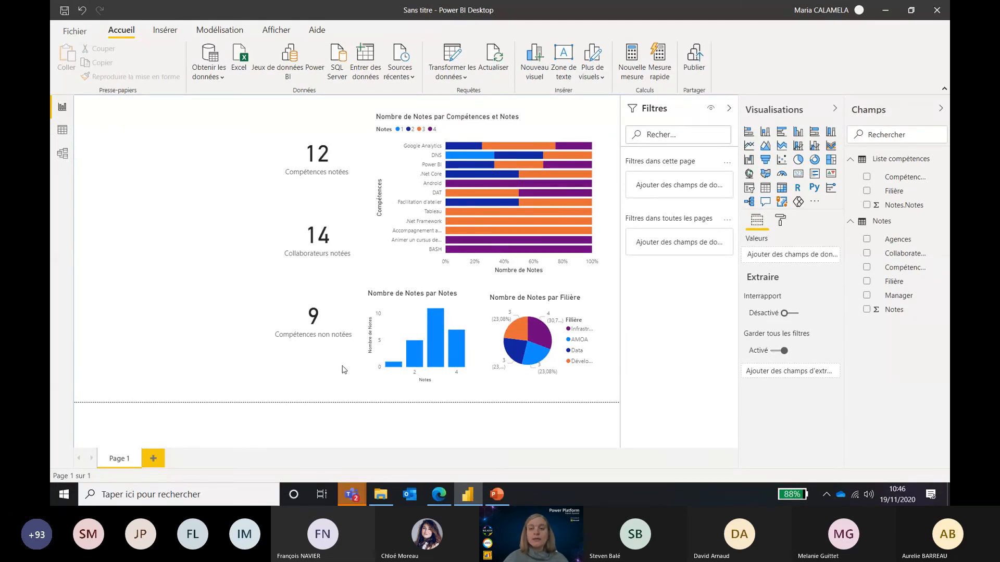
left_click(750, 194)
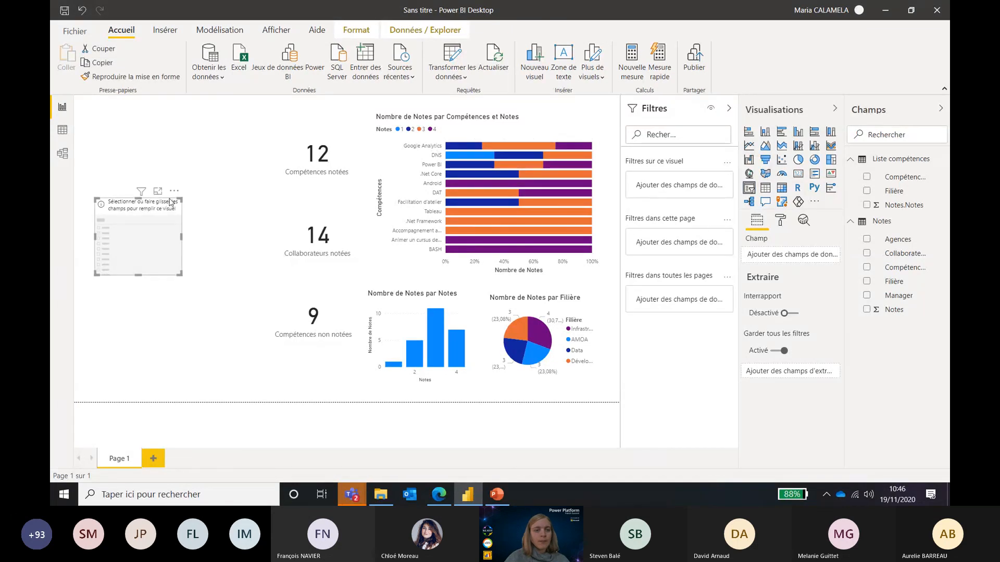
left_click_drag(166, 209, 199, 156)
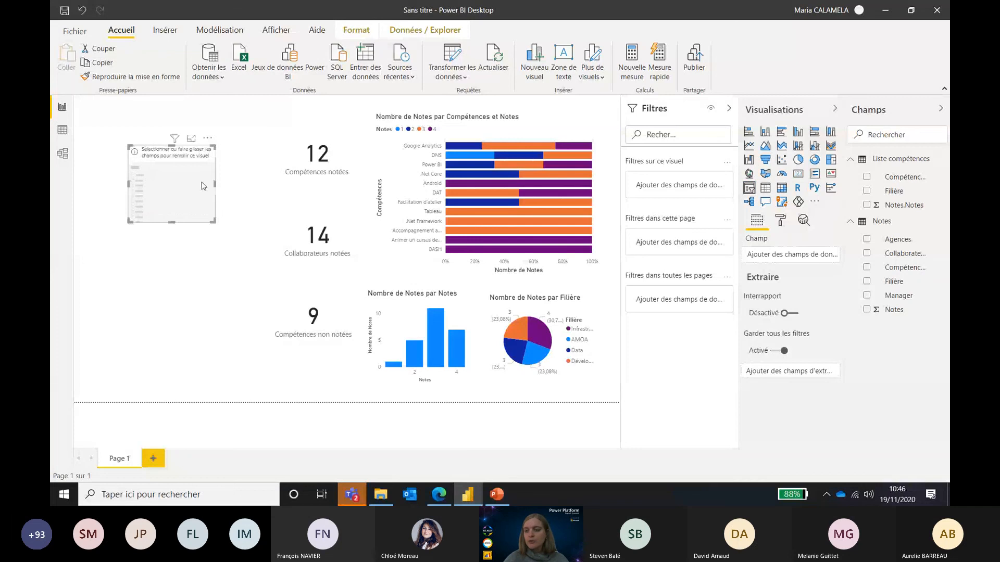
left_click_drag(214, 221, 224, 241)
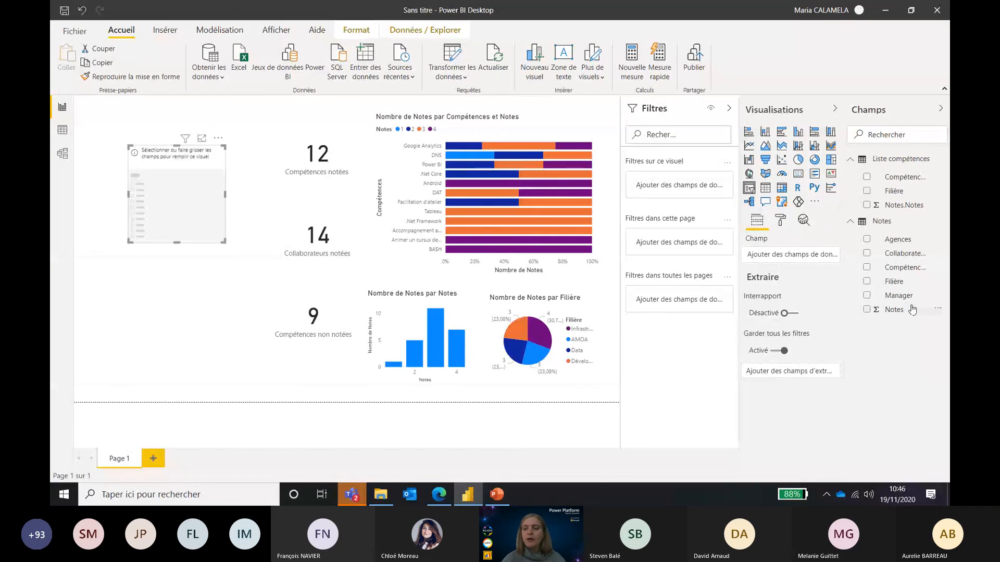
left_click(866, 281)
left_click_drag(141, 157, 139, 249)
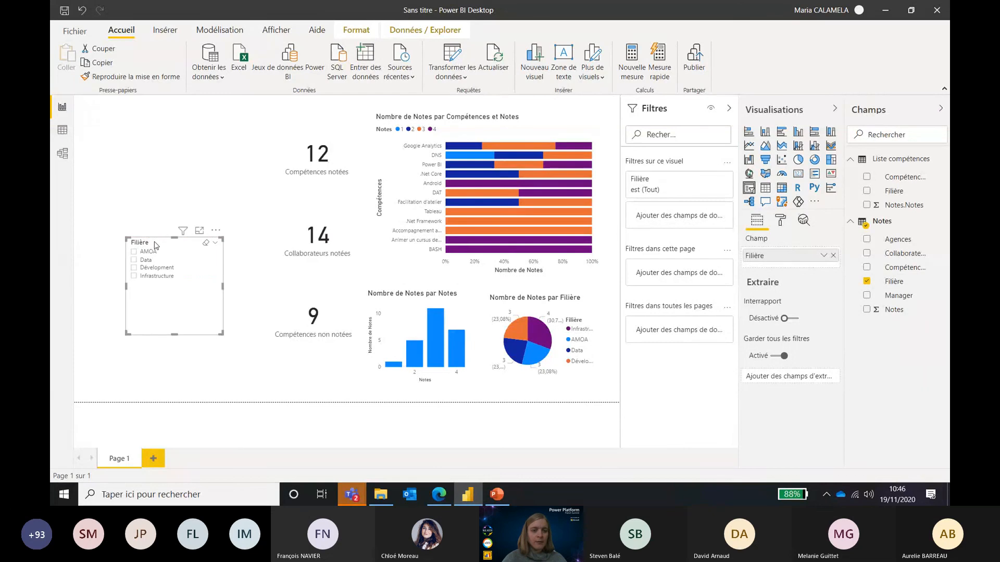
Test the Filière slicer by filtering the report on AMOA, and clear that selection again.
left_click(134, 252)
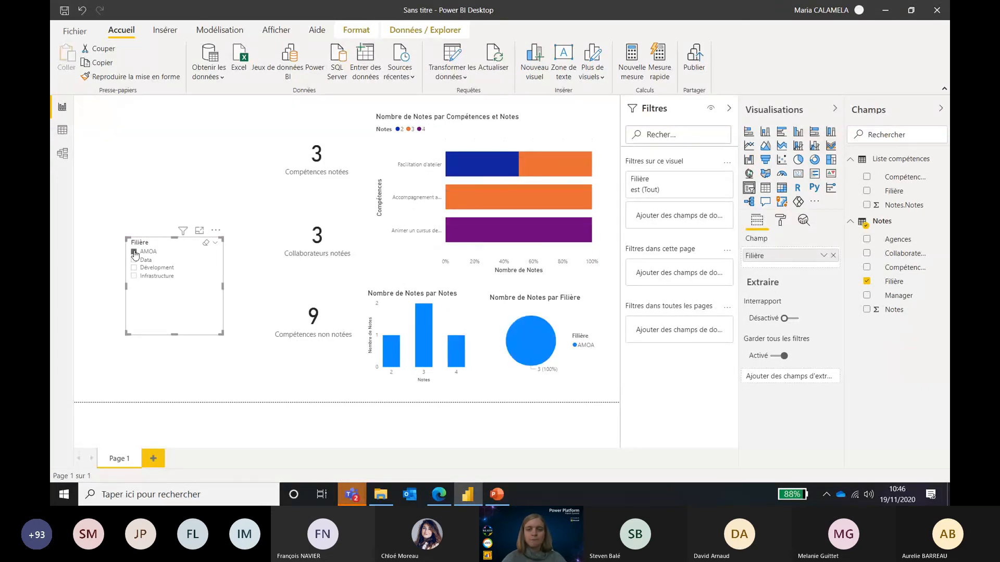
left_click(134, 252)
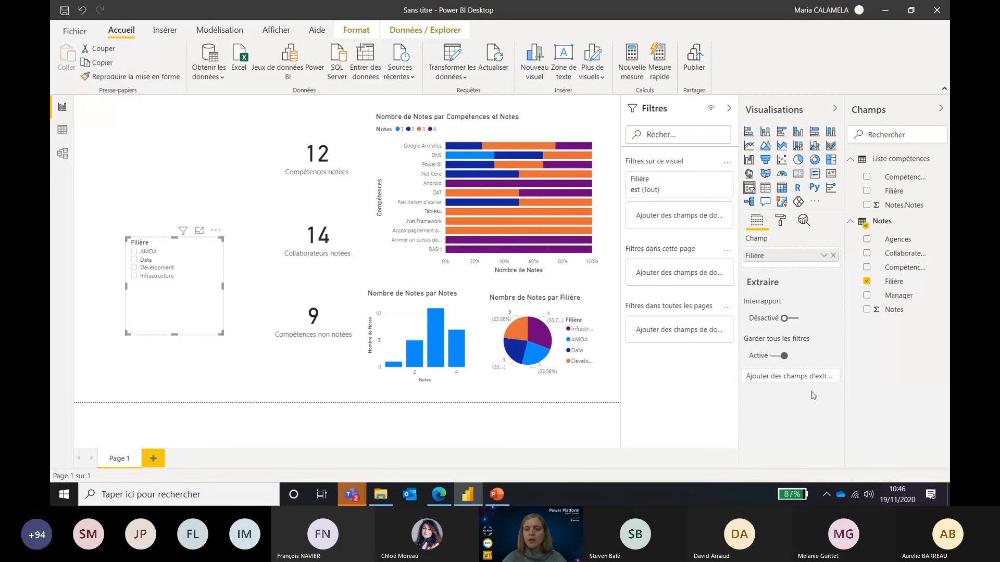
Add a second slicer on Agences from the Notes table and place it above the Filière slicer.
left_click(537, 388)
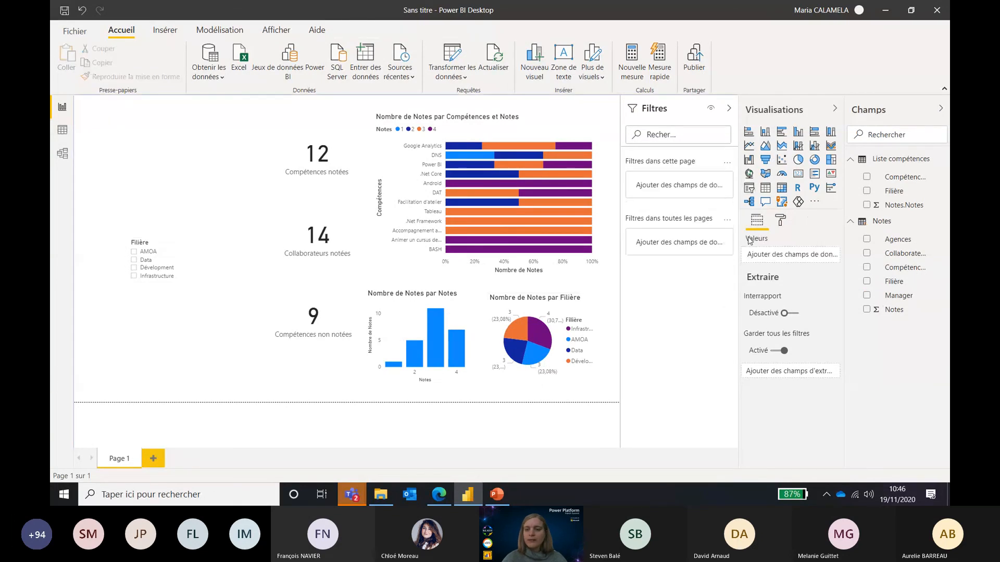
left_click(750, 191)
left_click(867, 239)
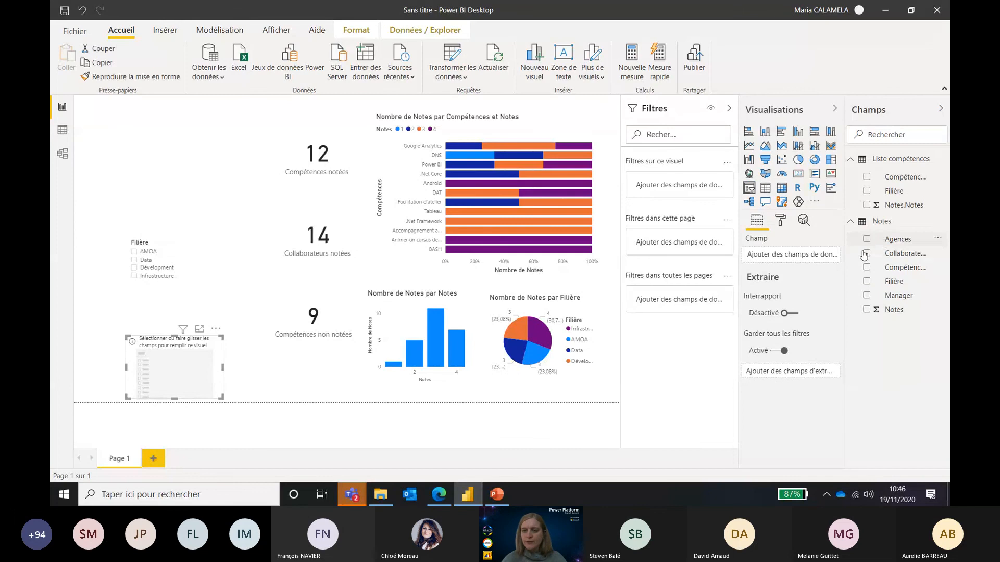
left_click_drag(207, 370, 207, 189)
left_click(198, 304)
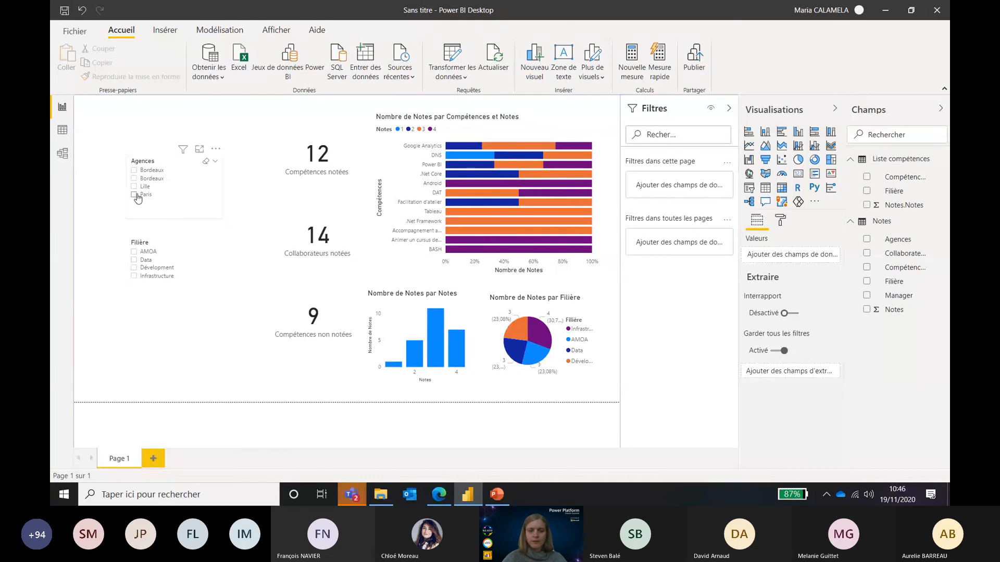
Test the Agences slicer by filtering the report on Paris, and clear that selection again.
left_click(135, 196)
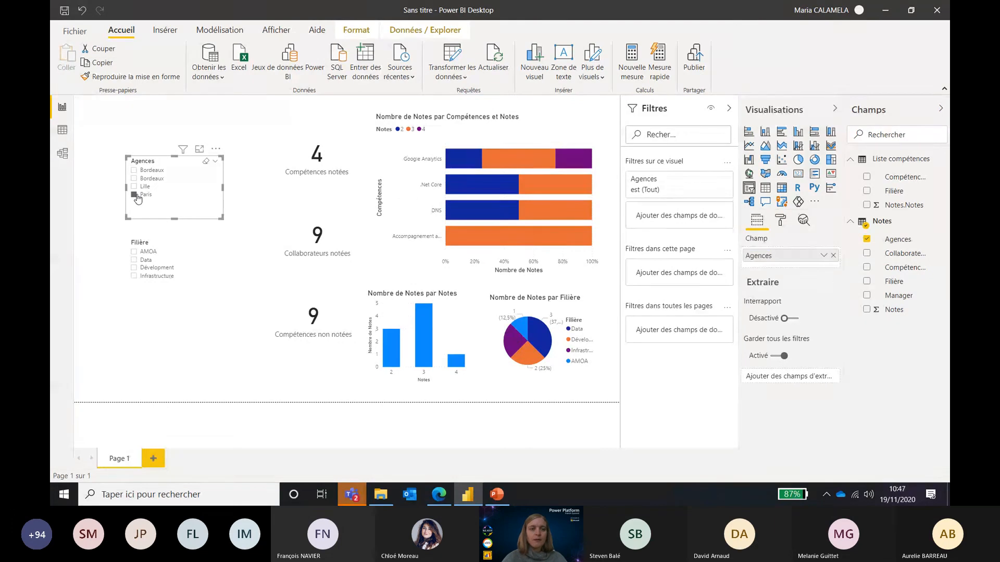
left_click(134, 195)
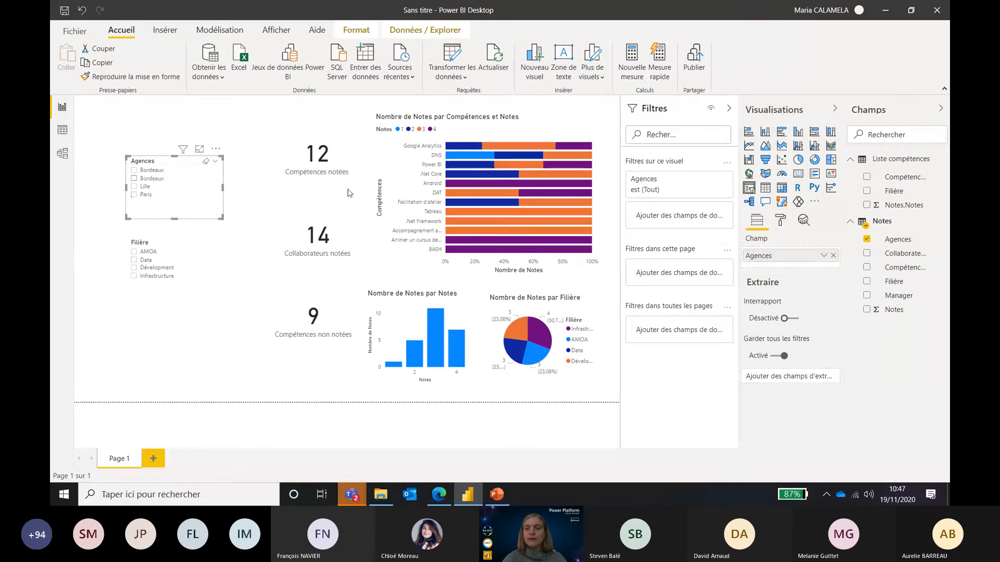
Start publishing the report and save it in the PPFS folder as PPFS-demo.
left_click(697, 57)
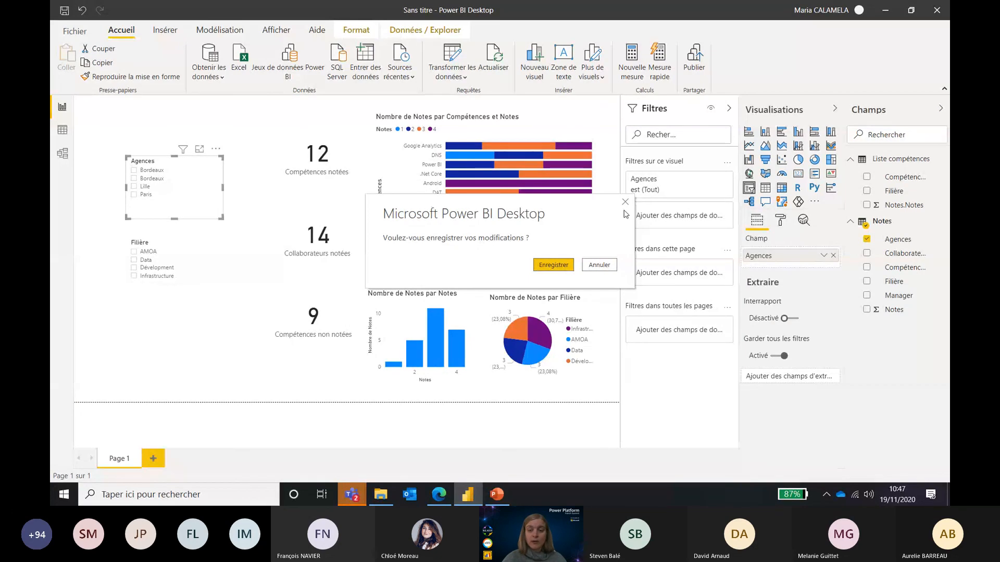
left_click(559, 265)
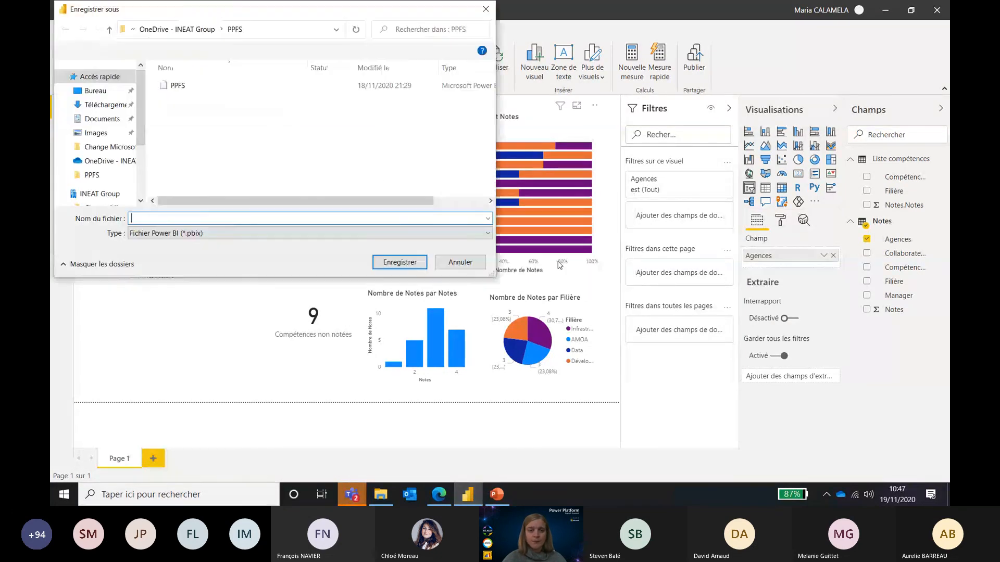
type("PP")
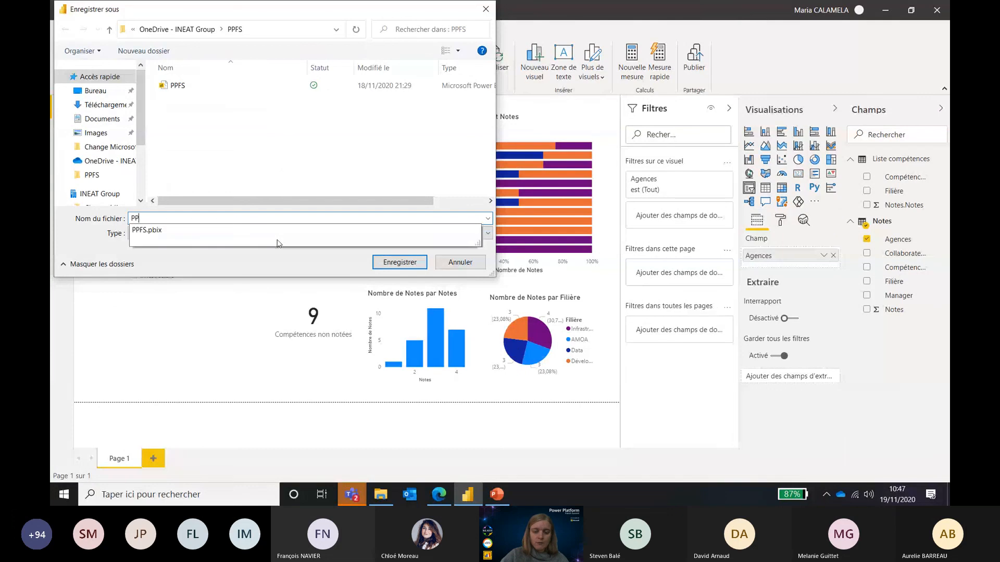
type("FS-demo")
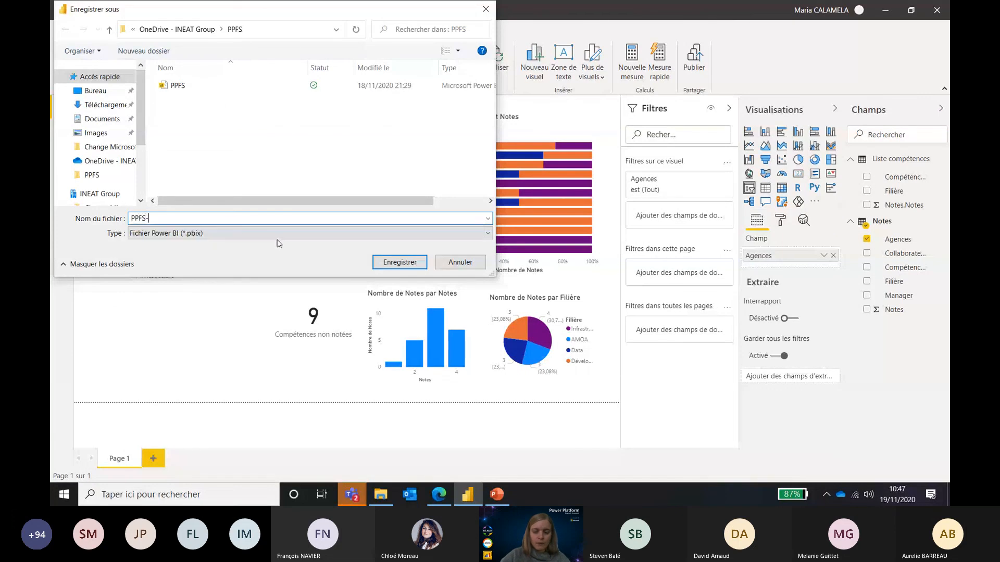
left_click(393, 263)
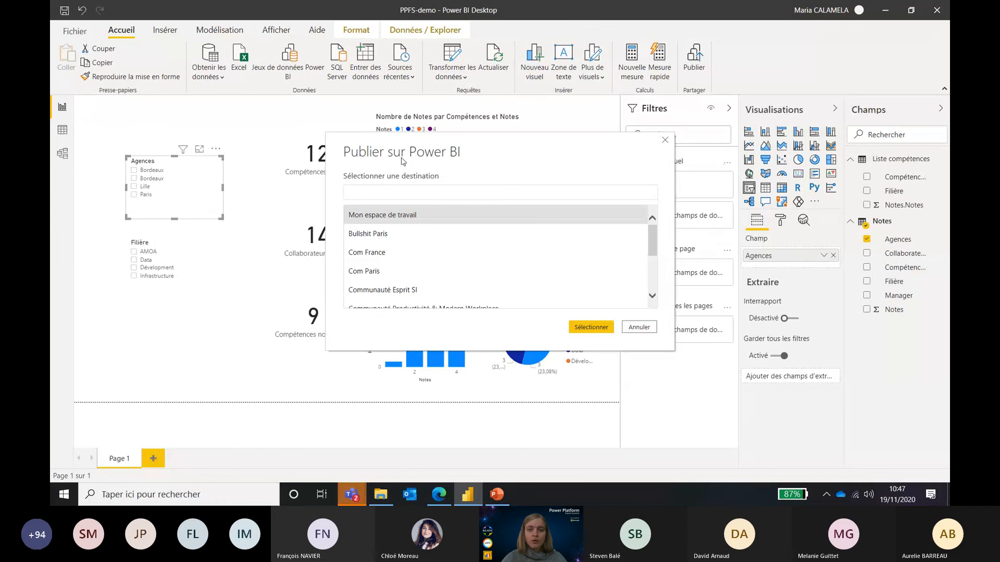
Publish the report to the PPFS workspace.
left_click_drag(644, 237, 650, 284)
left_click(413, 282)
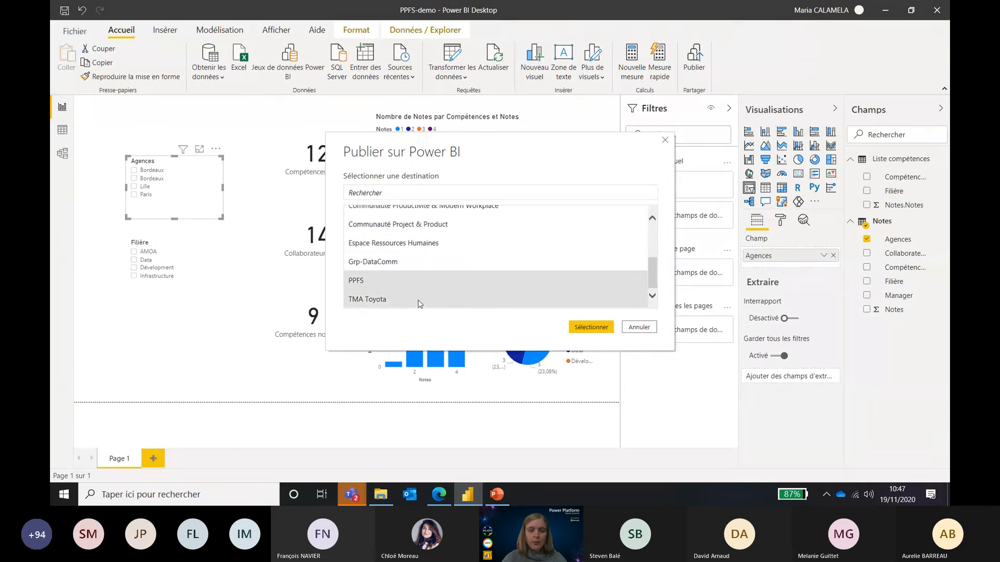
left_click(590, 328)
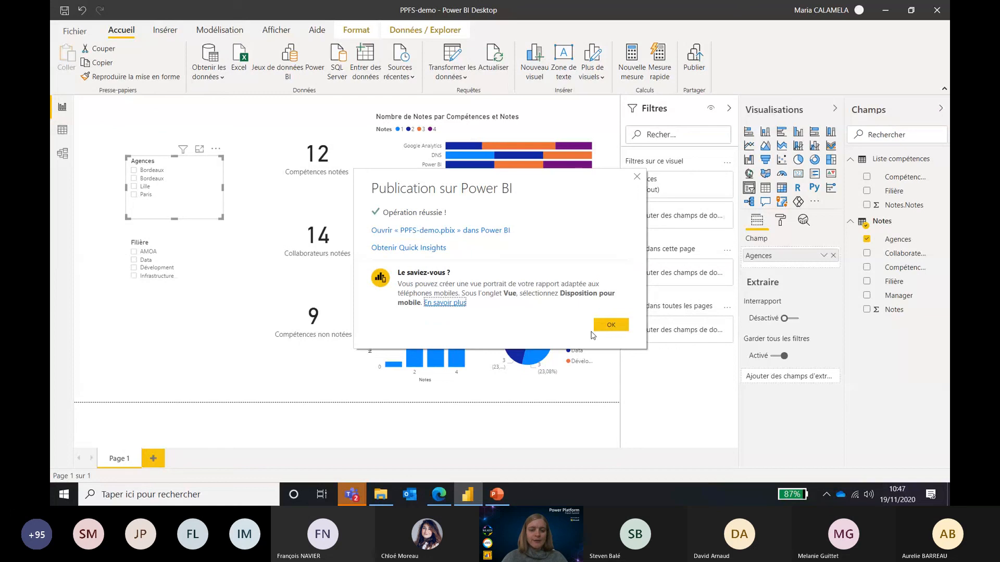
Switch to the Power BI service in Edge, reload the PPFS workspace and open the PPFS-demo report.
left_click(448, 503)
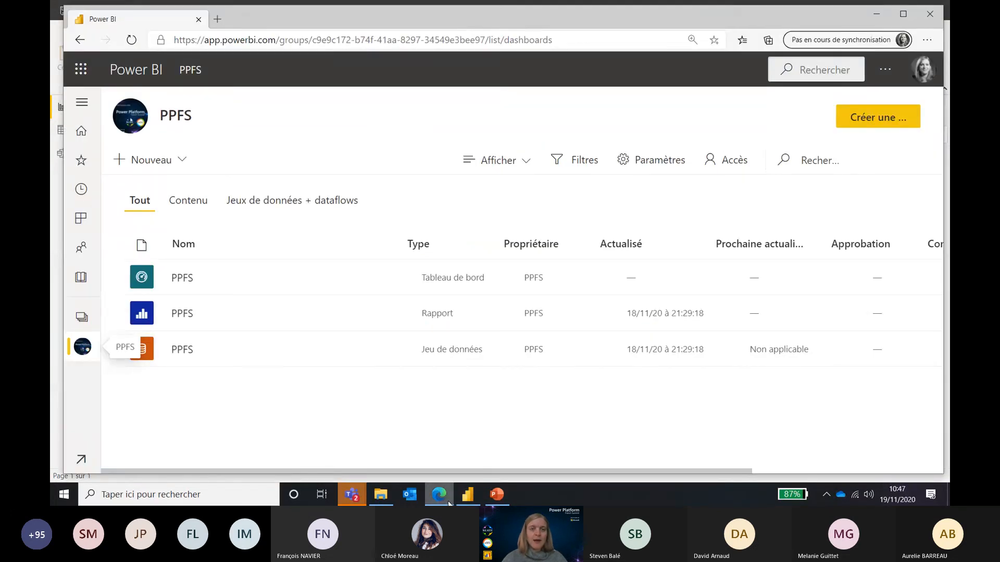
left_click(657, 35)
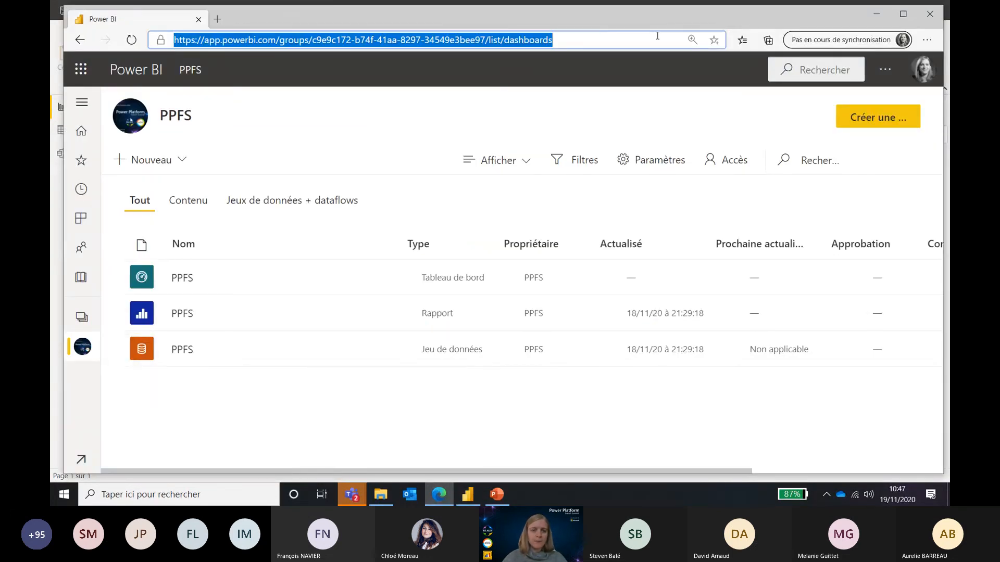
key("Return")
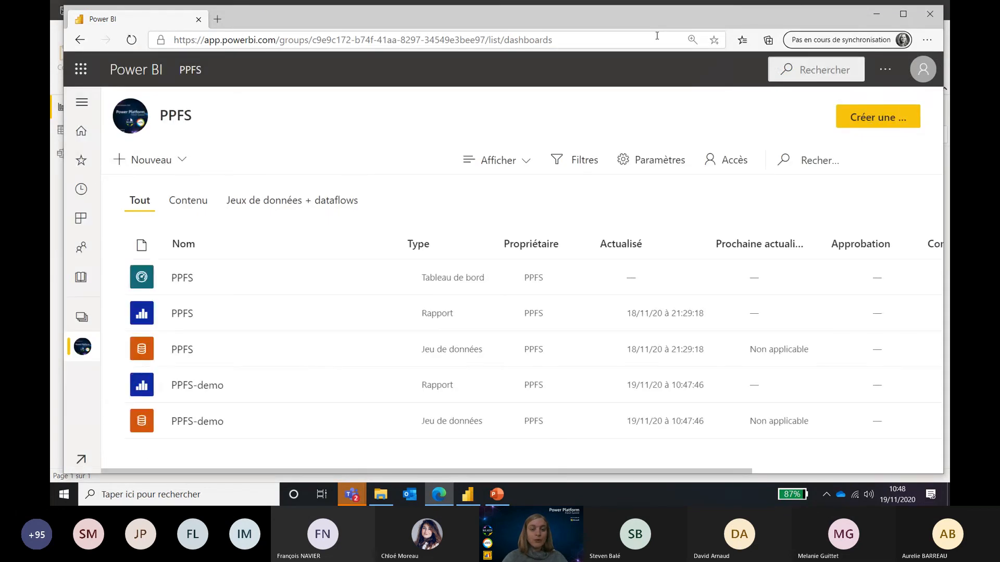
left_click(199, 389)
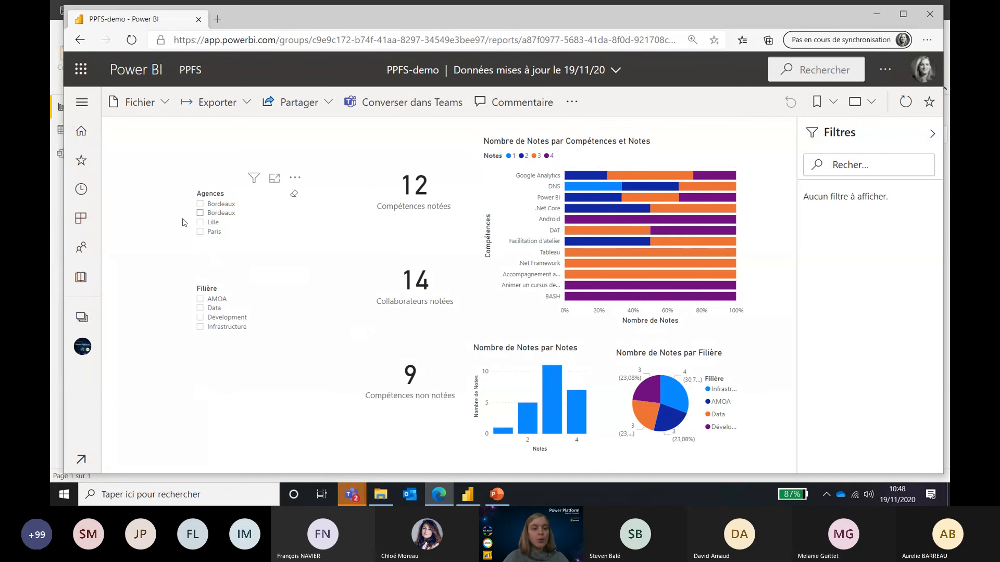
Filter the report on the Paris agency and pin the Collaborateurs notées card to a new dashboard named PPFS-demo.
left_click(201, 233)
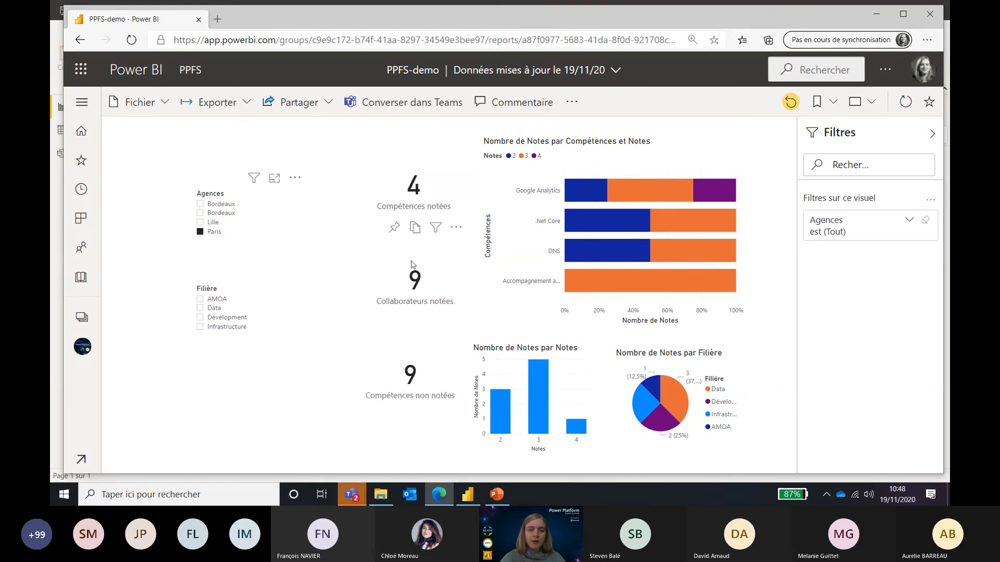
left_click(395, 227)
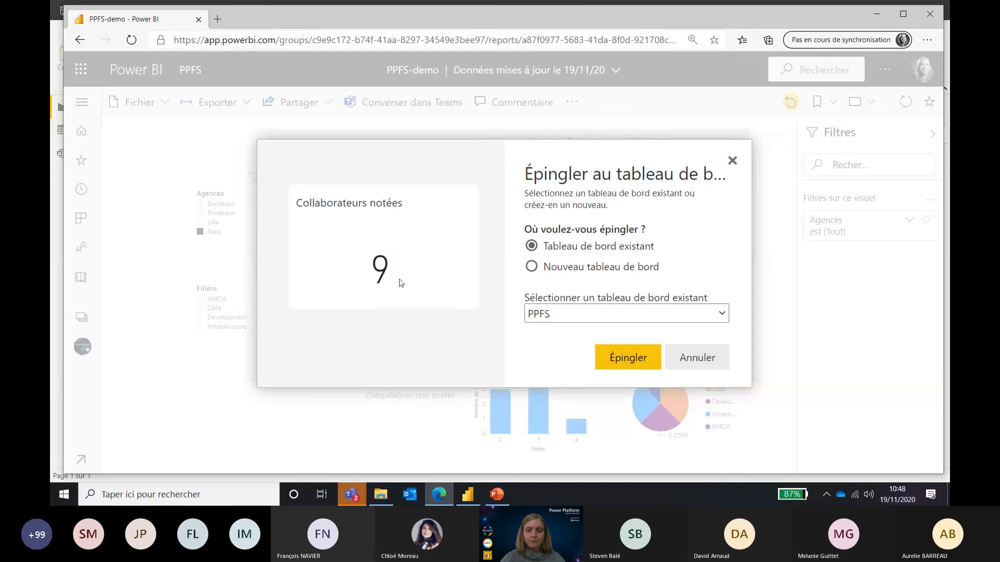
left_click(563, 268)
left_click(558, 310)
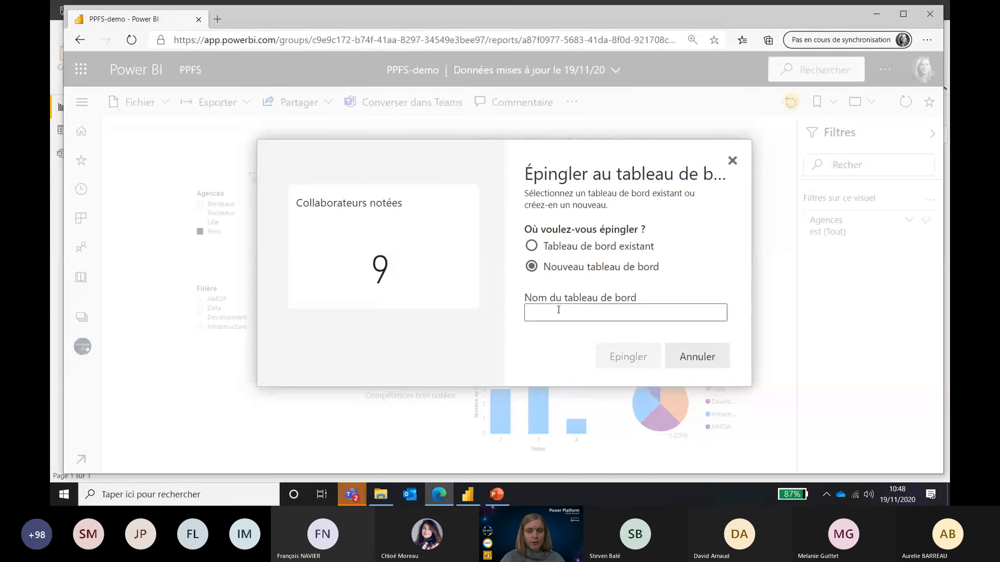
type("PPFS")
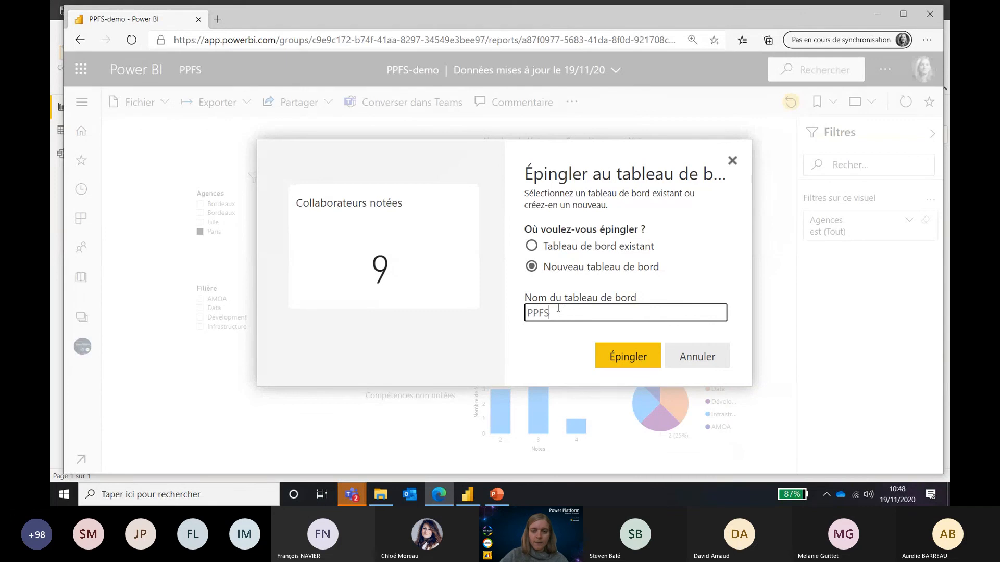
type("-demo")
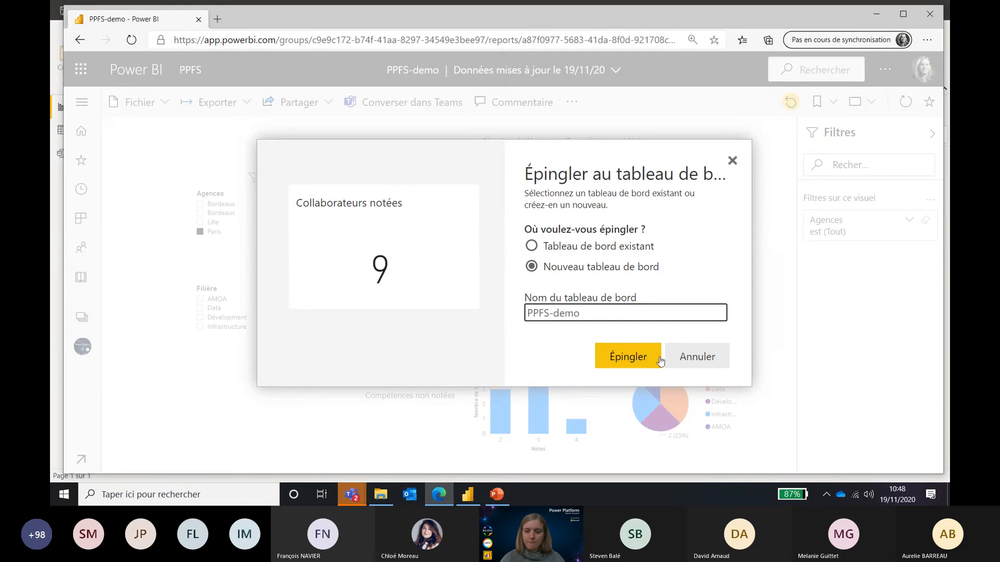
left_click(629, 357)
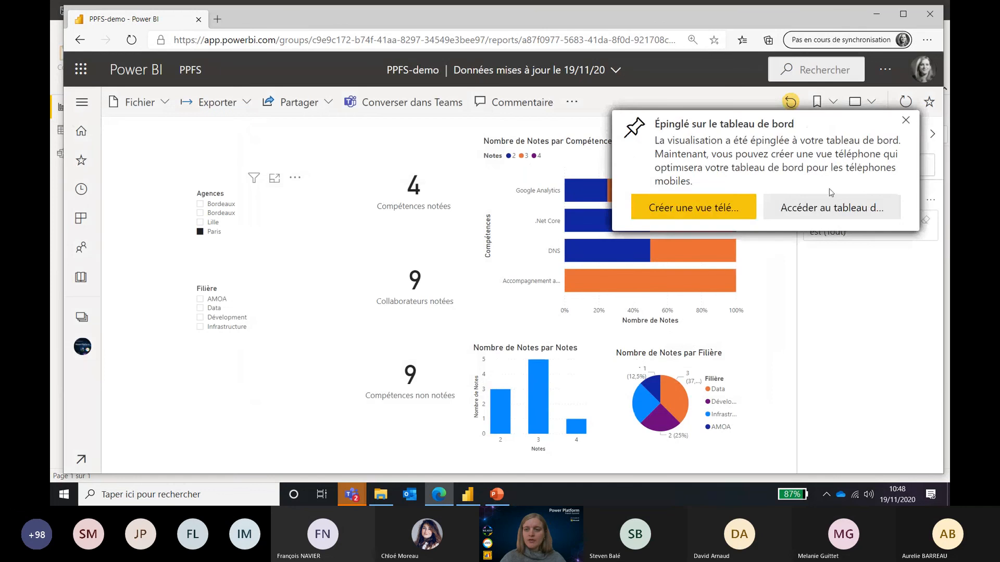
Open the PPFS-demo dashboard and save Sombre as its theme.
left_click(832, 208)
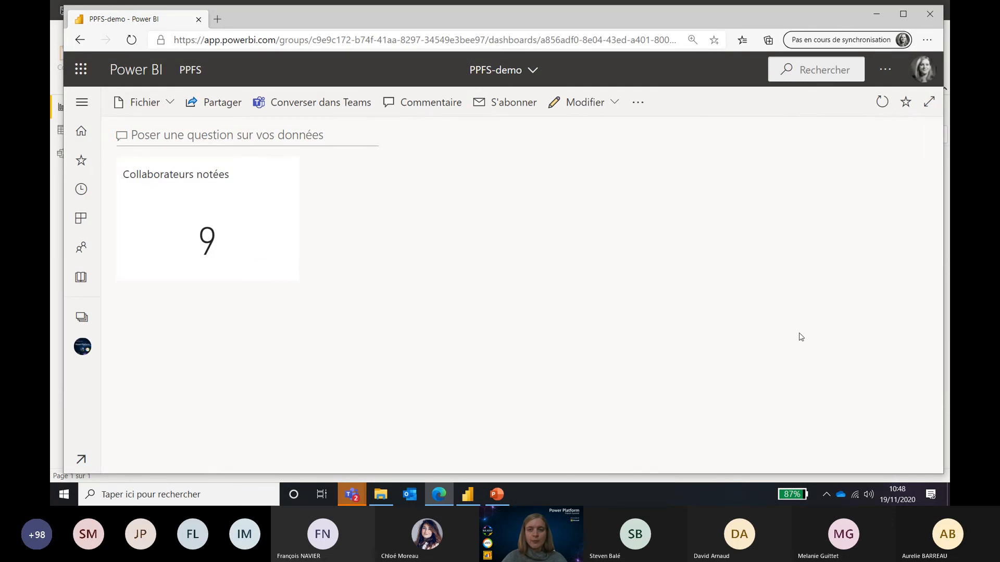
left_click(614, 103)
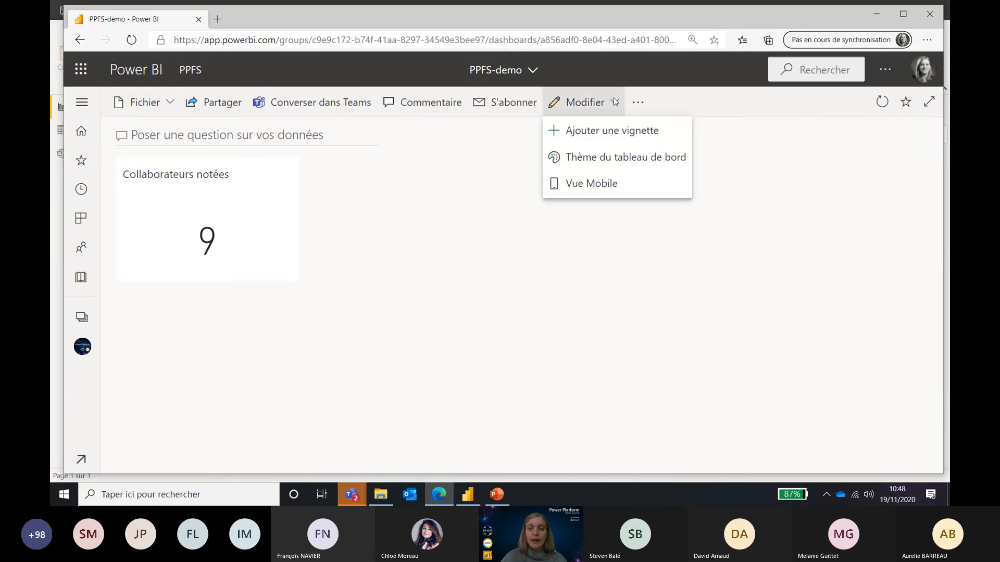
left_click(627, 161)
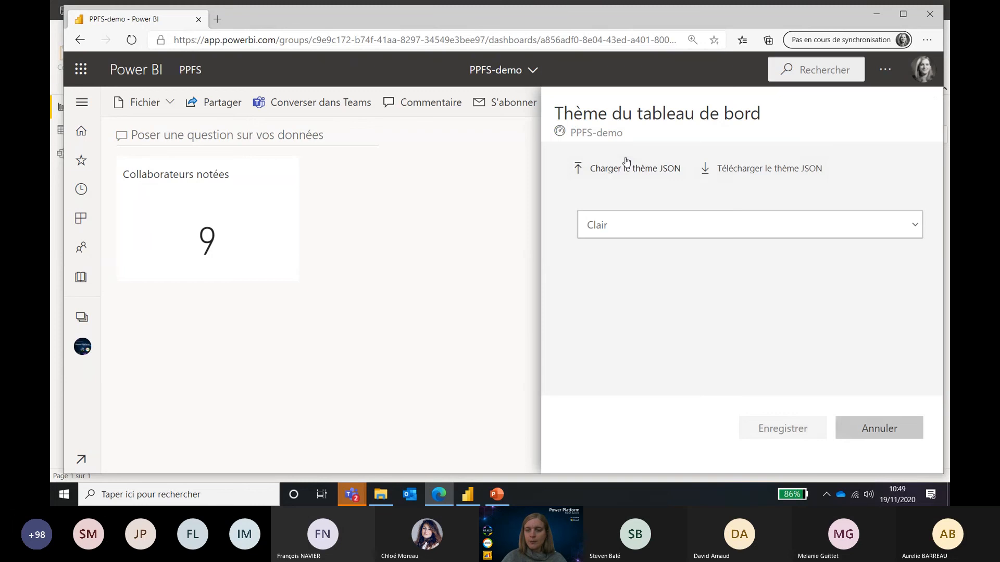
left_click(656, 234)
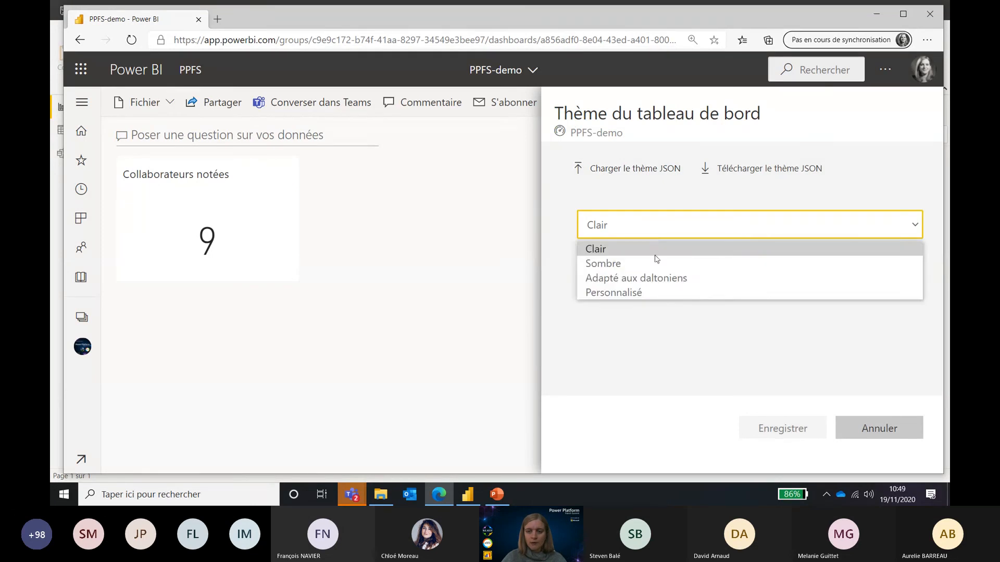
left_click(654, 261)
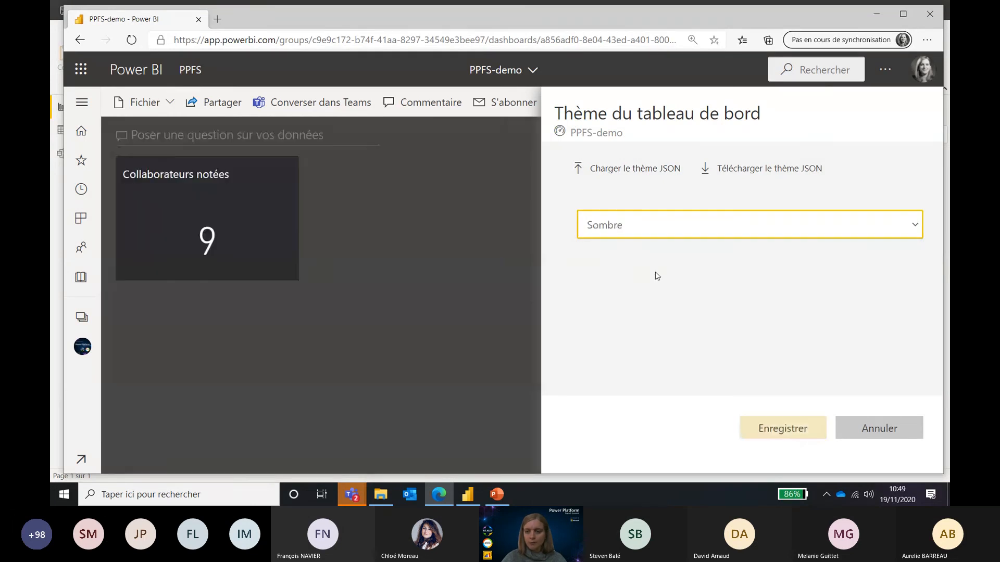
left_click(790, 435)
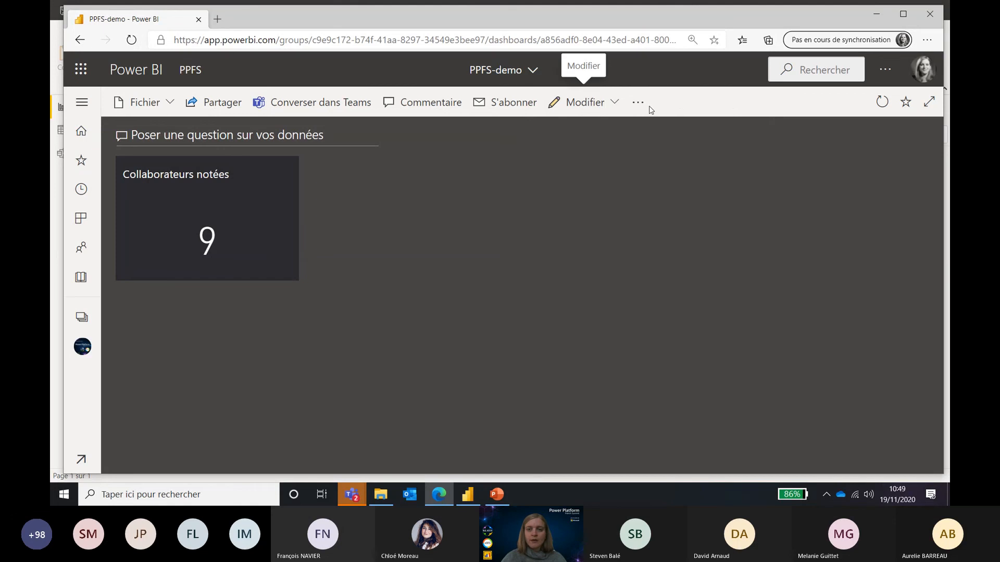
Start a text box tile on the dashboard with the lines "Suivi des compétences", "Novembre 2020" and "Paris".
left_click(612, 103)
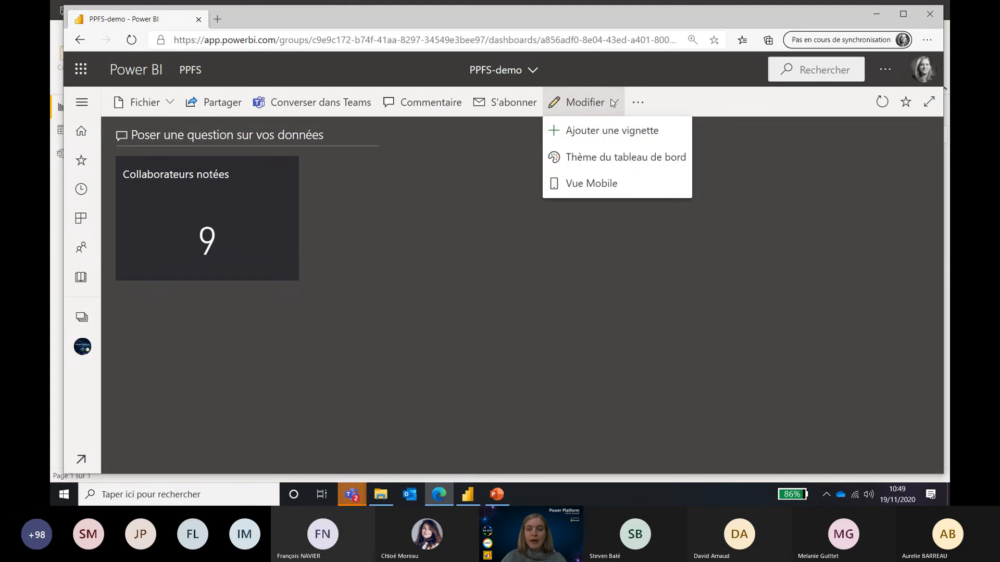
left_click(616, 132)
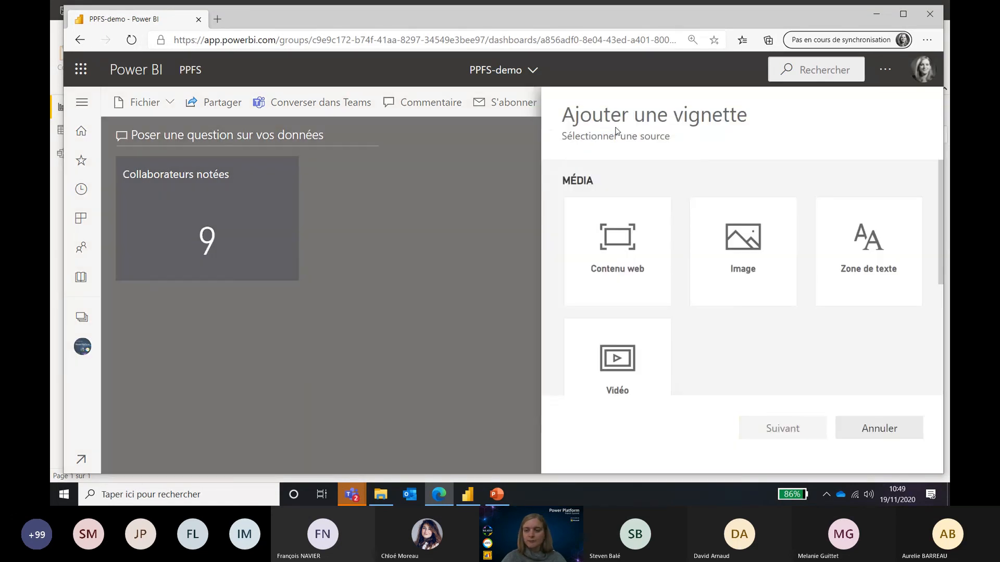
left_click(844, 243)
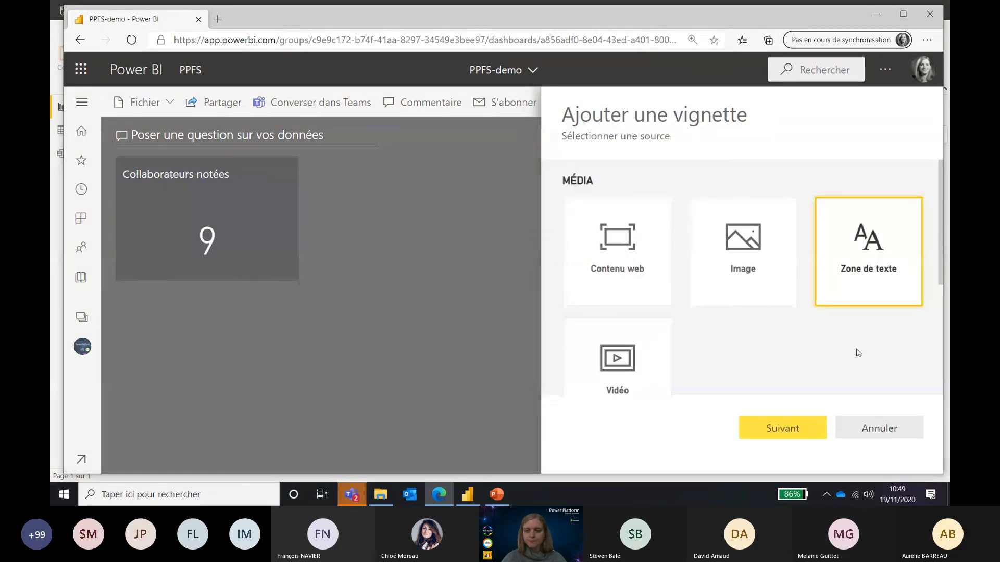
left_click(816, 426)
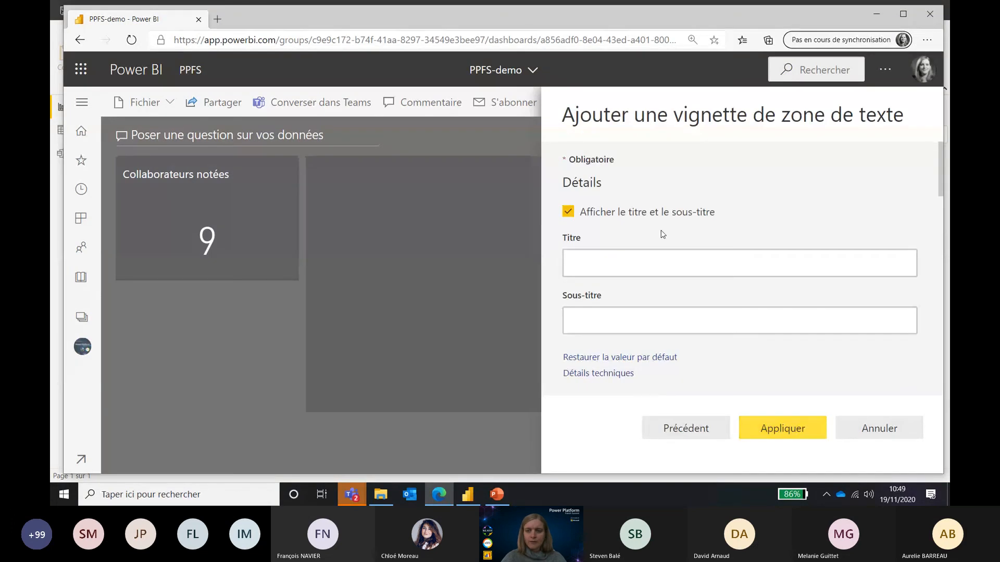
scroll(662, 234, "down", 3)
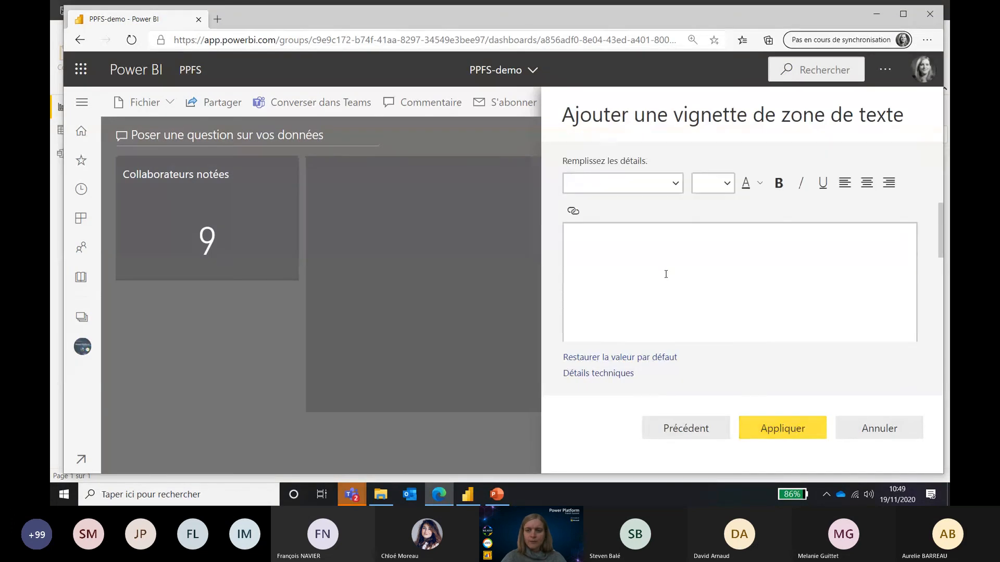
left_click(630, 234)
type("Suivi des co")
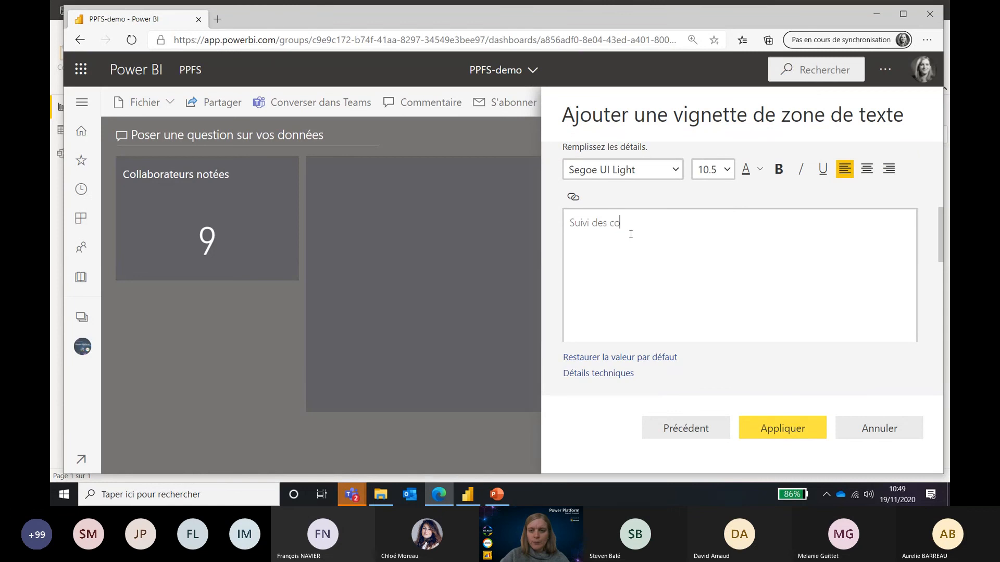
type("mpétences")
key("Return")
type("No")
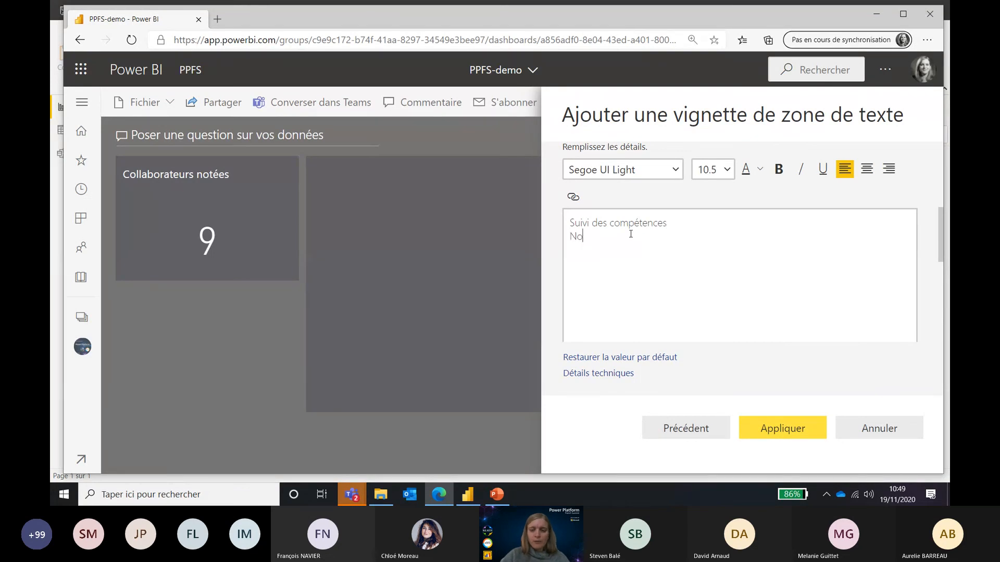
type("vembre 2020")
key("Return")
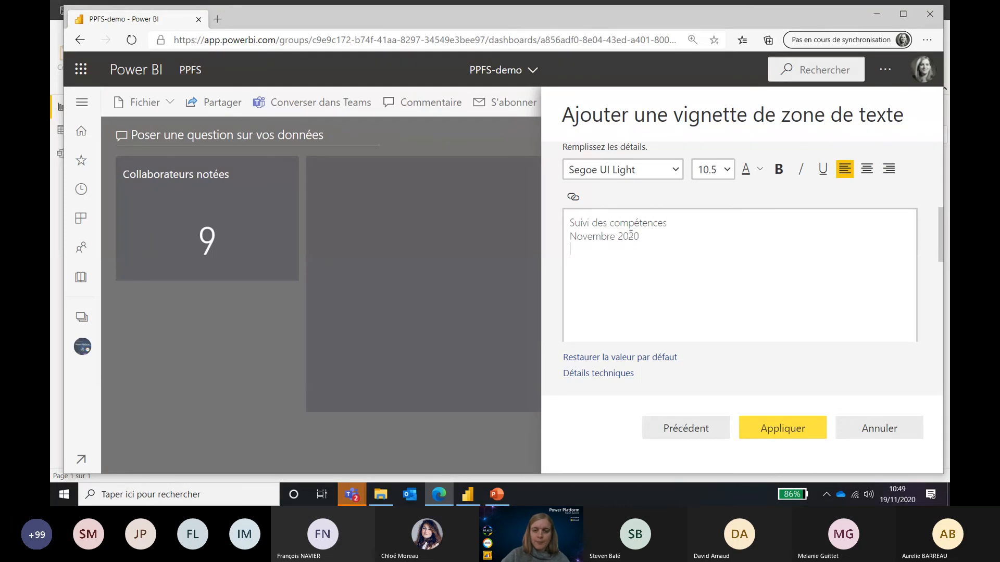
type("ris")
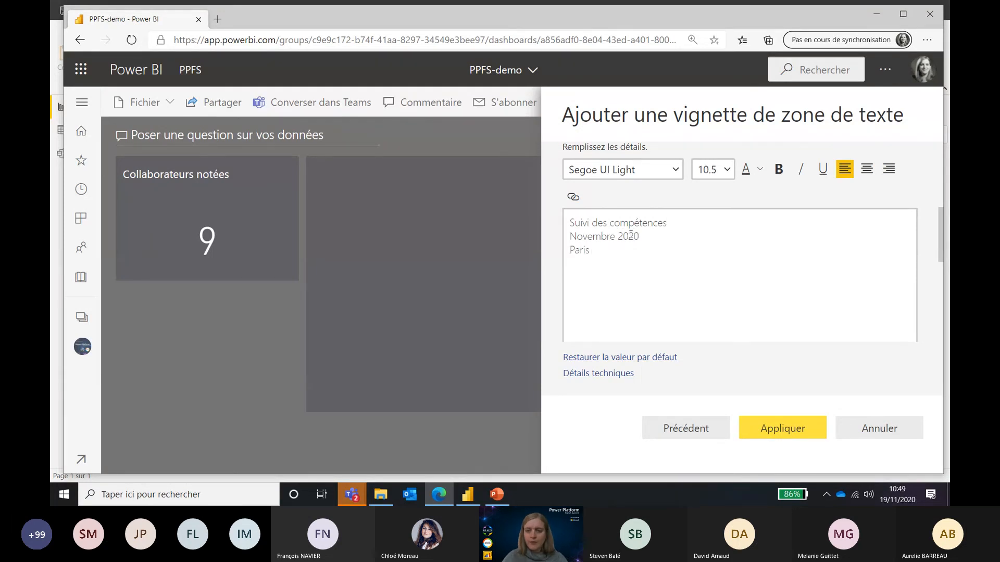
Centre the tile's text at size 14, make the "Suivi des compétences" line bold and apply the tile.
key("ctrl+a")
left_click(866, 168)
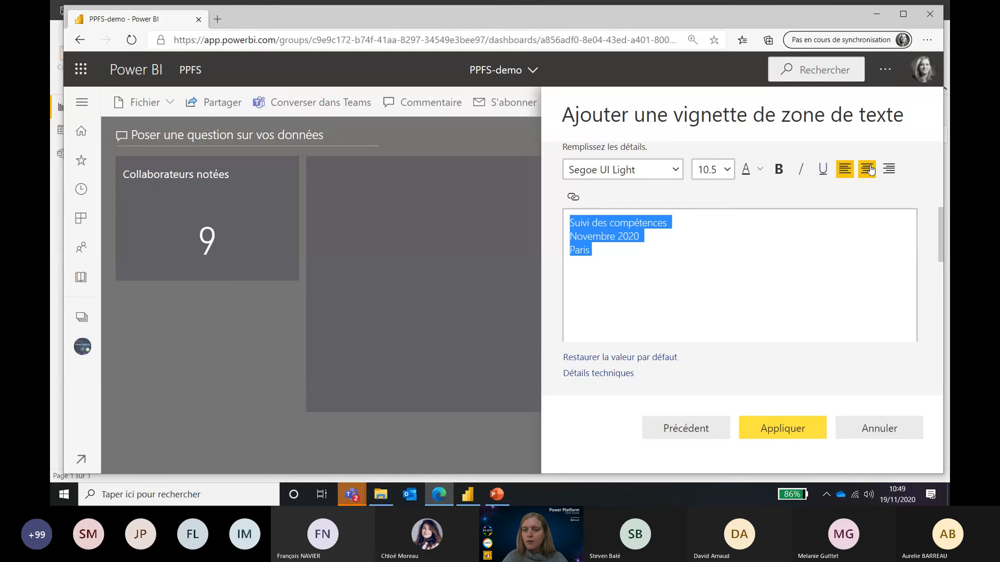
left_click(719, 171)
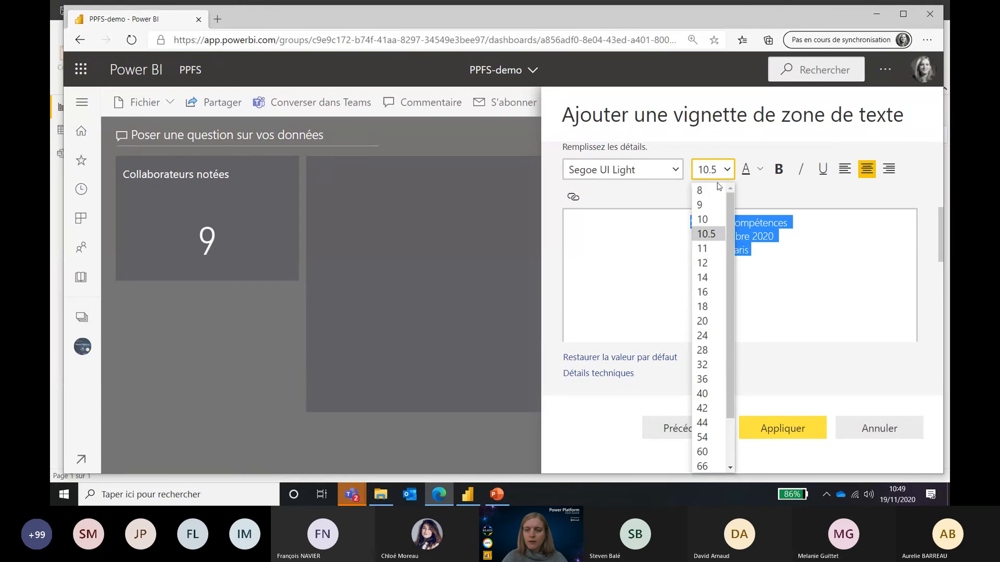
left_click(702, 277)
left_click(808, 248)
left_click_drag(807, 224, 648, 219)
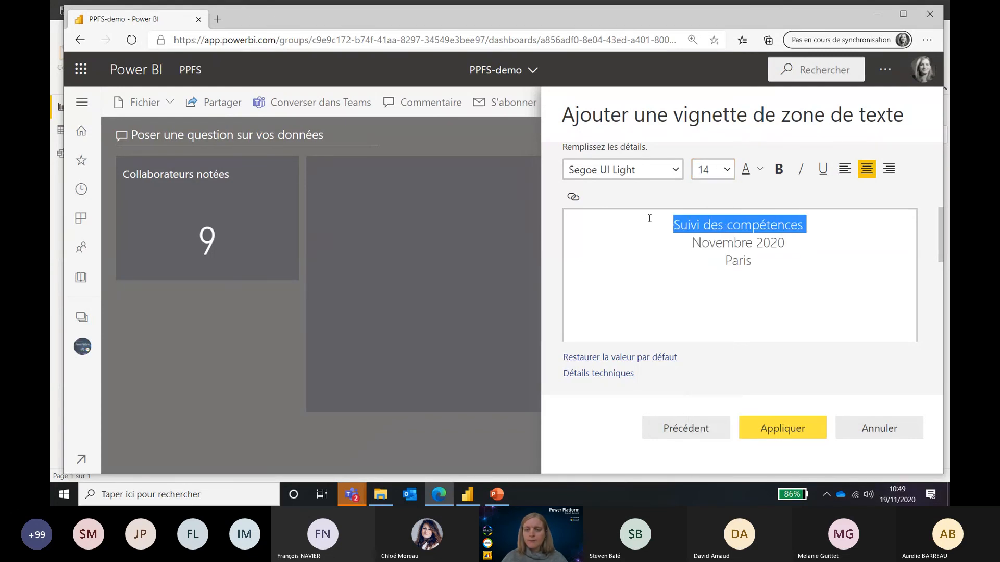
left_click(779, 171)
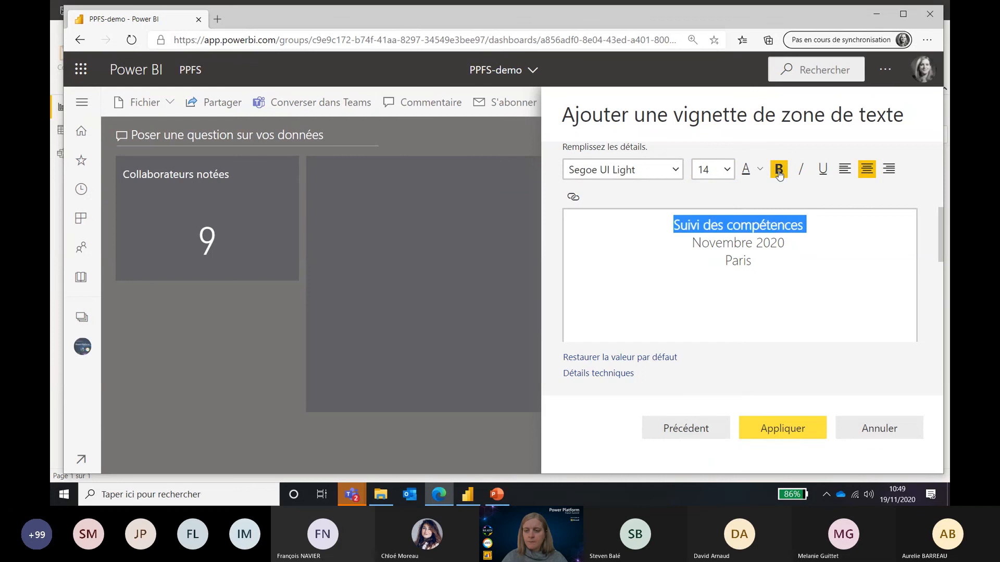
left_click(807, 439)
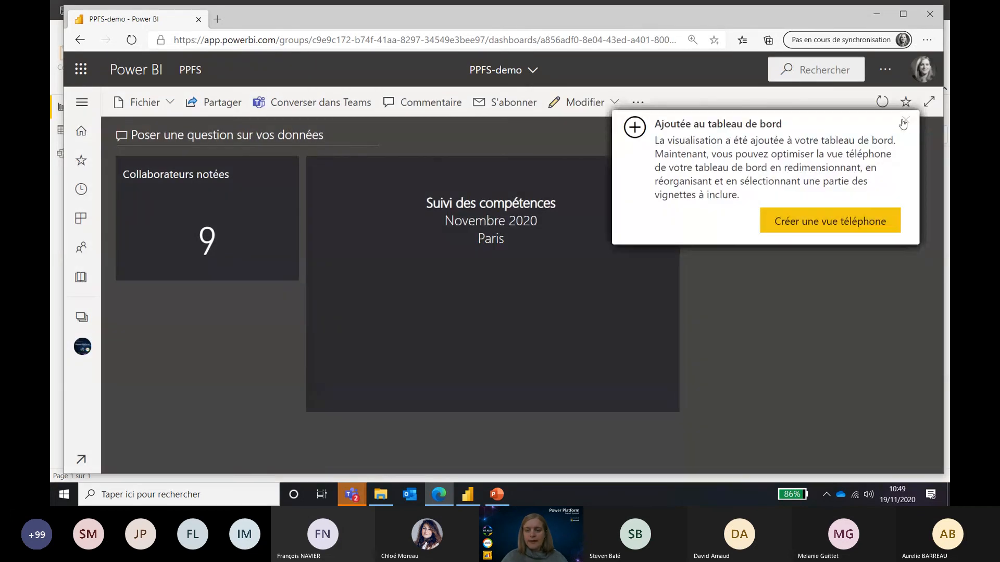
Reduce the text tile to the height of the Collaborateurs notées tile and place it above that tile.
left_click_drag(672, 404, 559, 290)
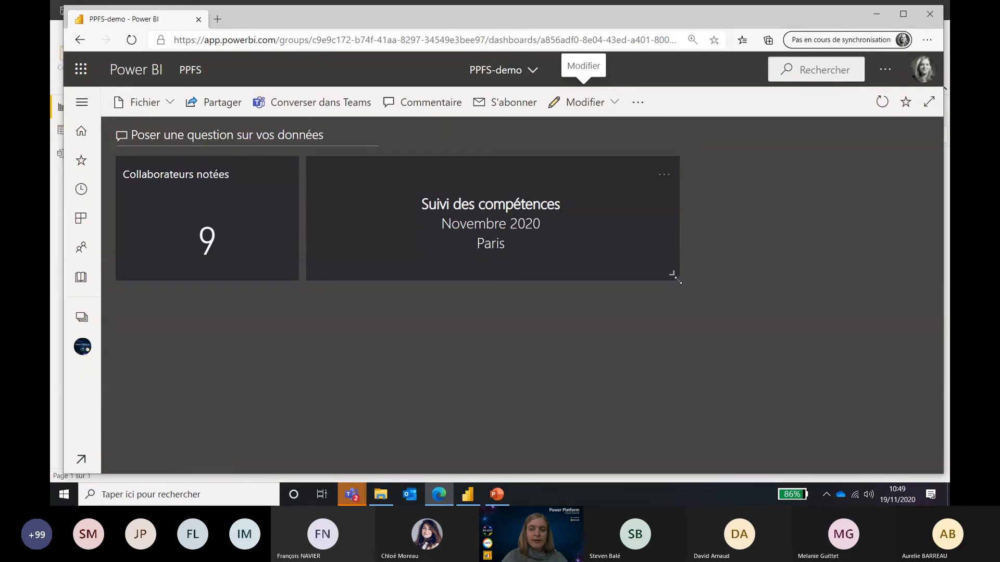
left_click_drag(672, 275, 640, 277)
left_click_drag(511, 178, 328, 168)
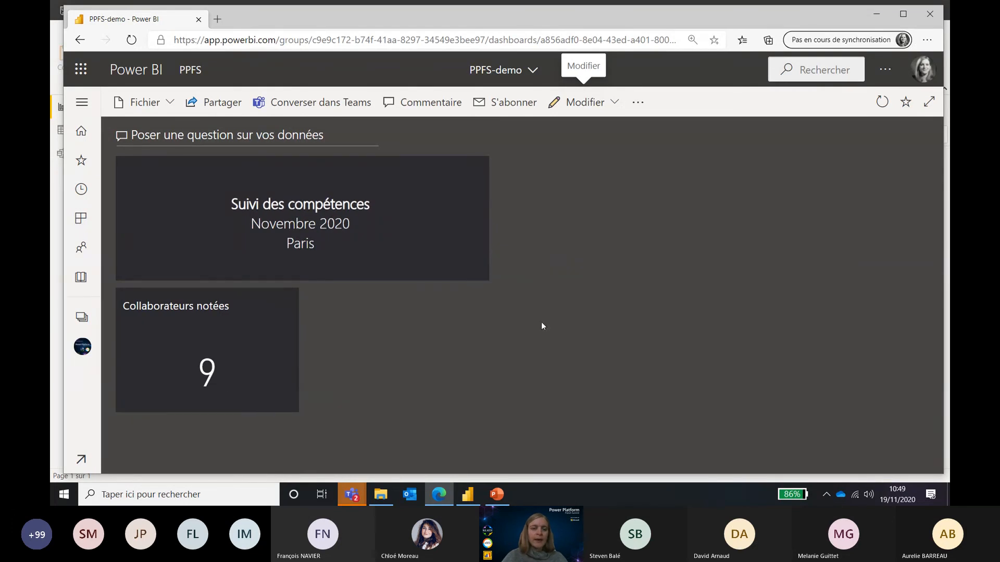
Return to the report through the Collaborateurs notées tile and pin the Compétences non notées card to the PPFS-demo dashboard.
left_click(191, 336)
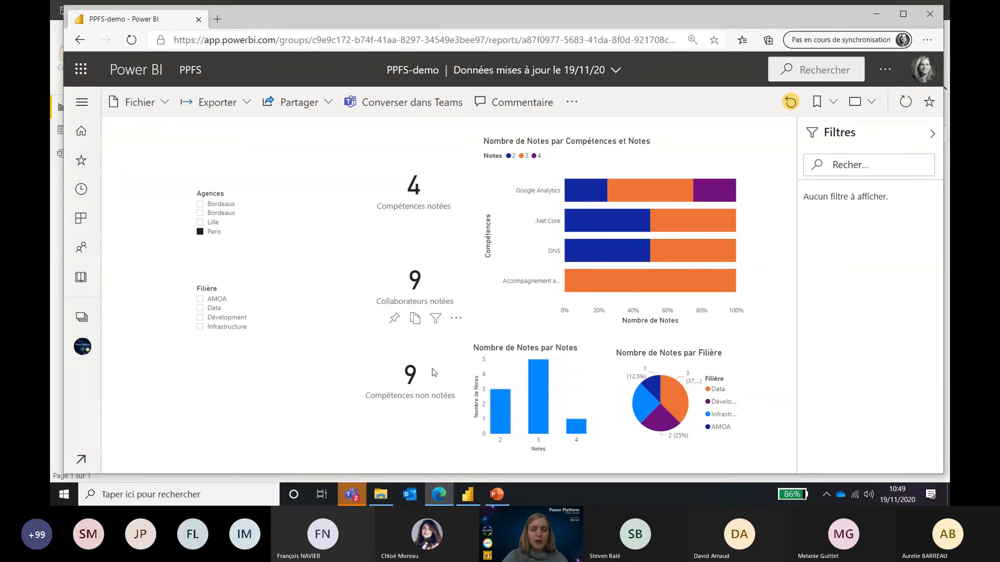
left_click(394, 321)
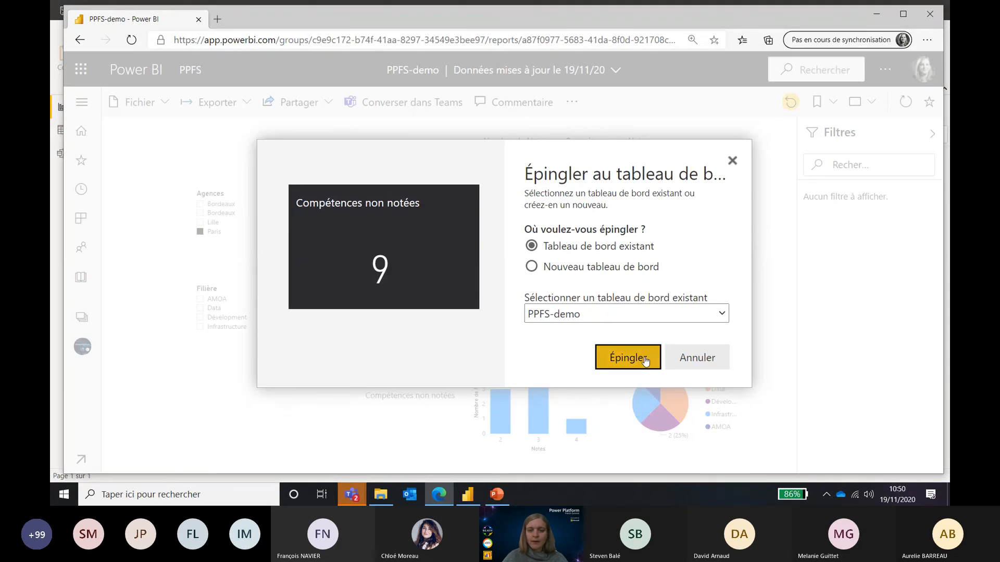
left_click(645, 360)
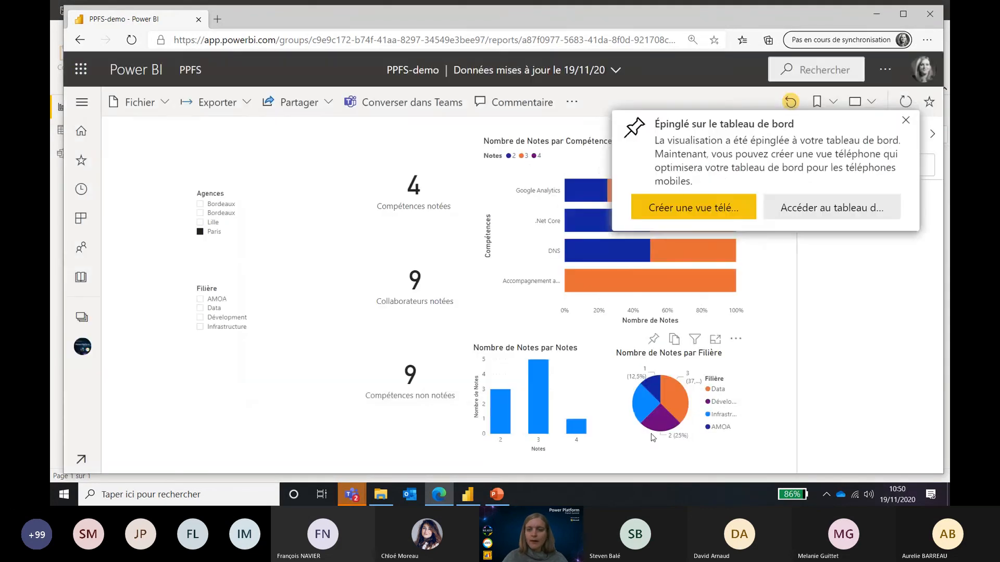
left_click(909, 123)
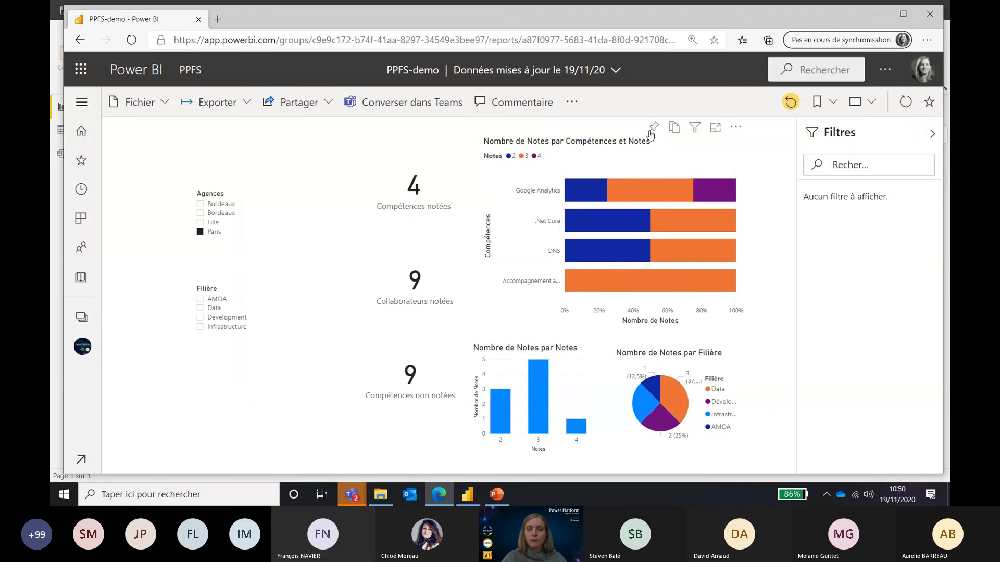
Pin the Nombre de Notes par Compétences et Notes and Nombre de Notes par Notes charts to the existing PPFS-demo dashboard.
left_click(652, 131)
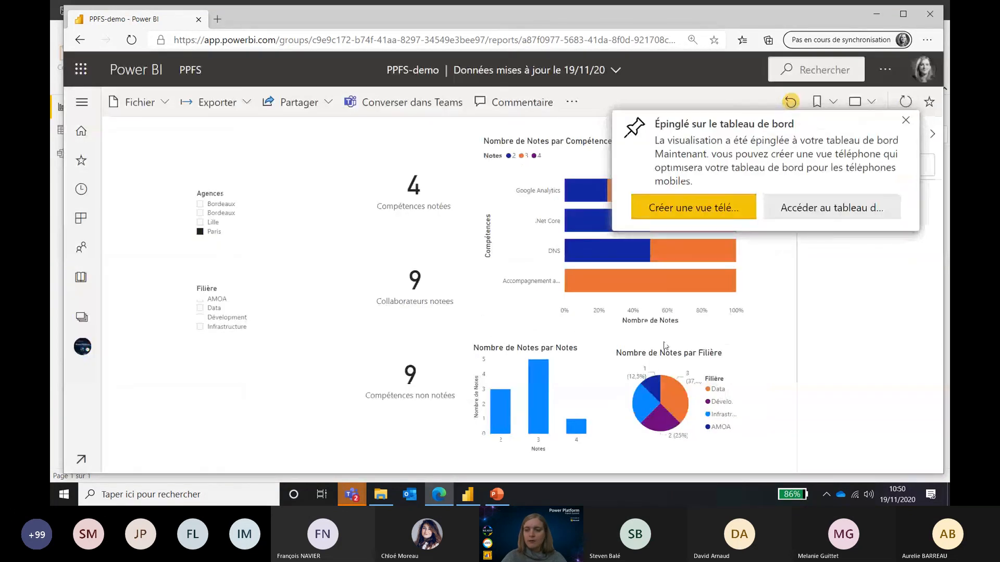
left_click(906, 121)
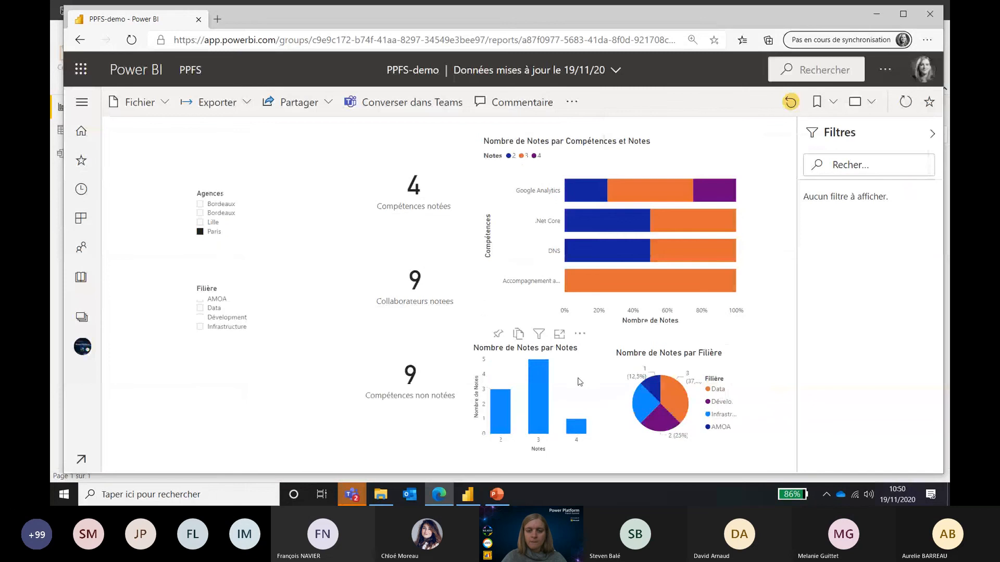
left_click(497, 334)
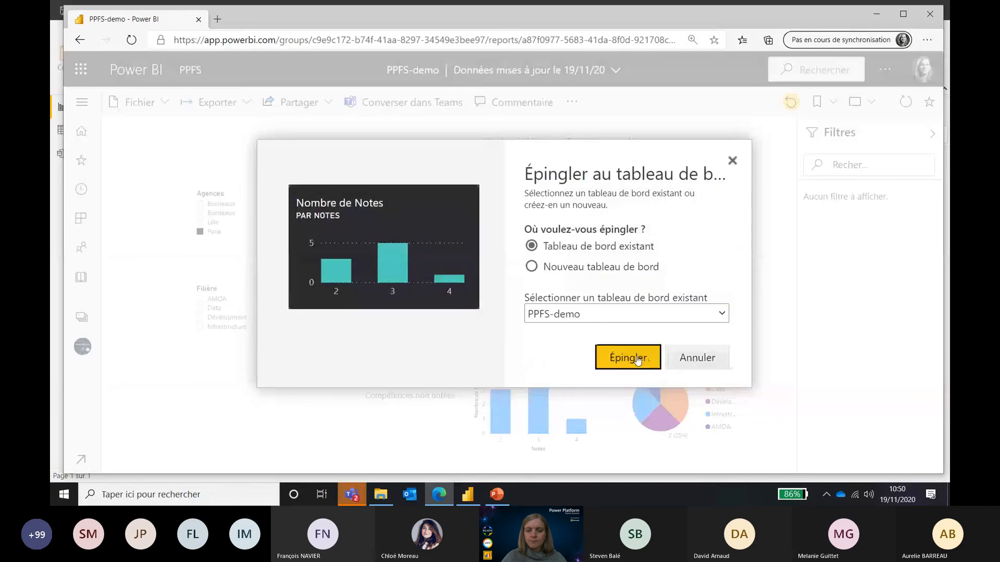
left_click(637, 359)
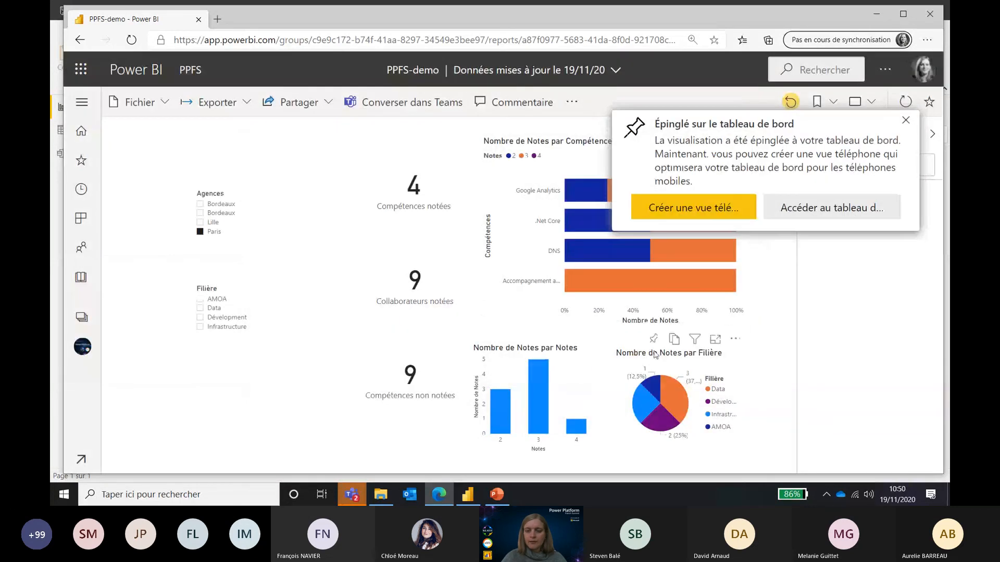
Pin the Nombre de Notes par Filière pie chart to the PPFS-demo dashboard and go to that dashboard.
left_click(653, 339)
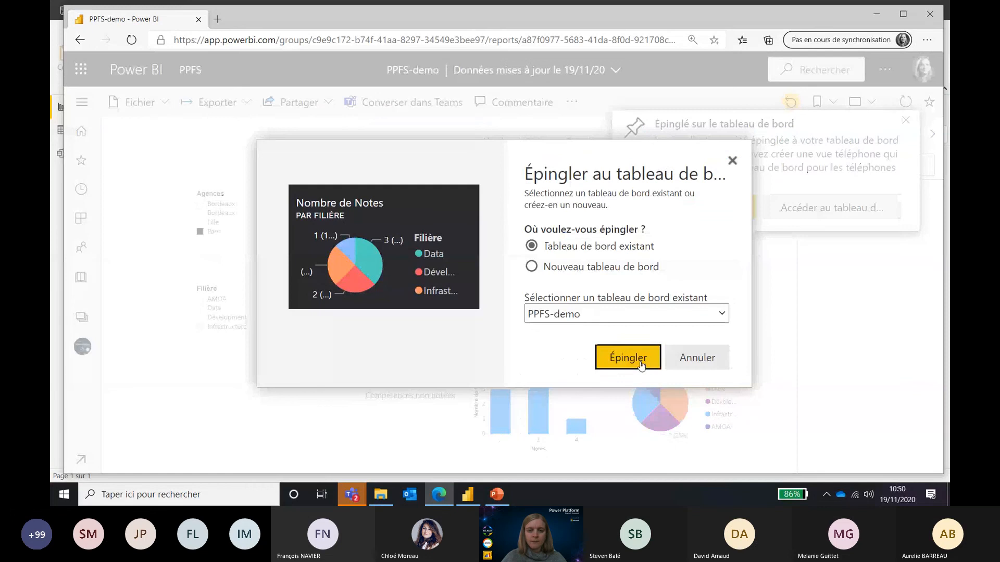
left_click(642, 363)
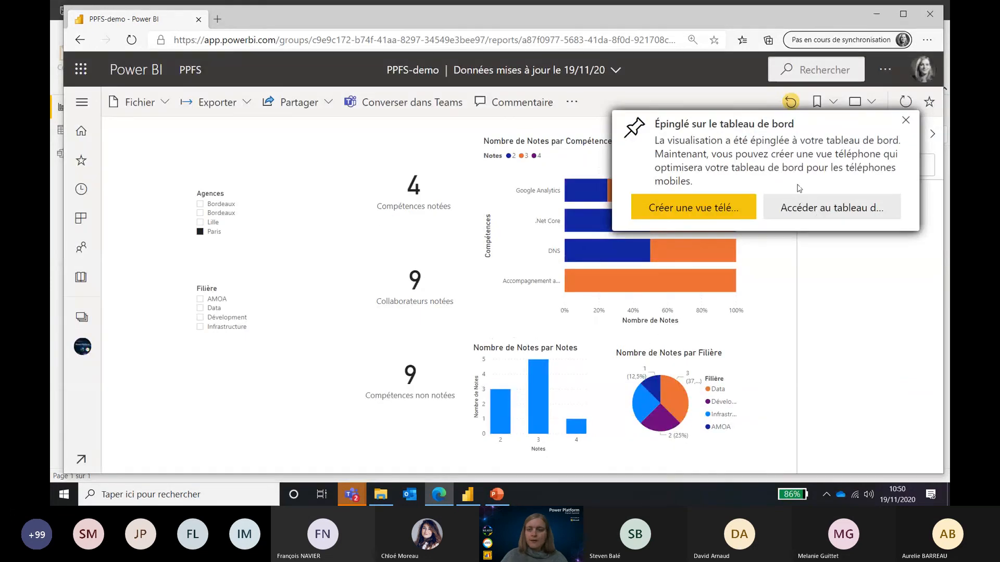
left_click(813, 207)
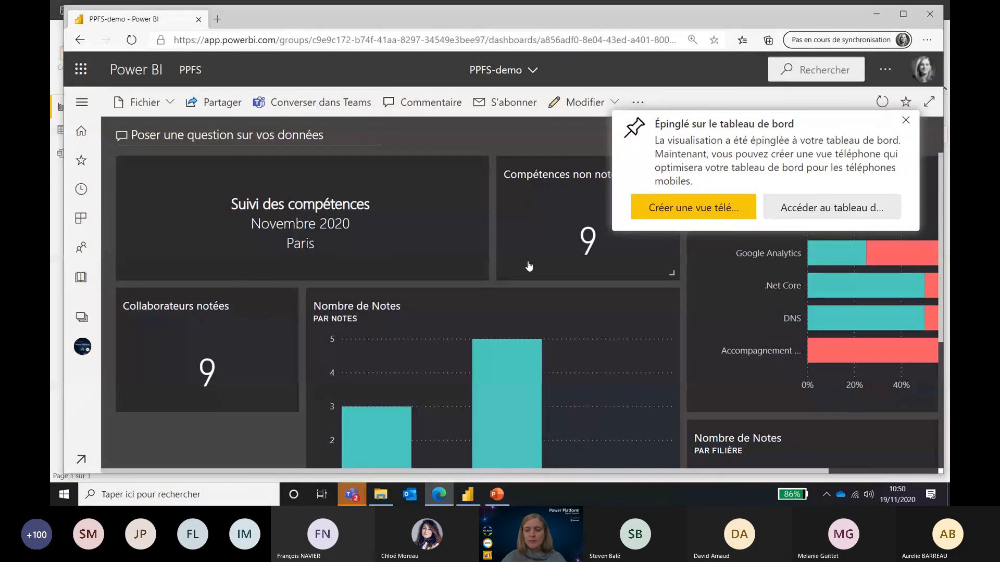
left_click(906, 121)
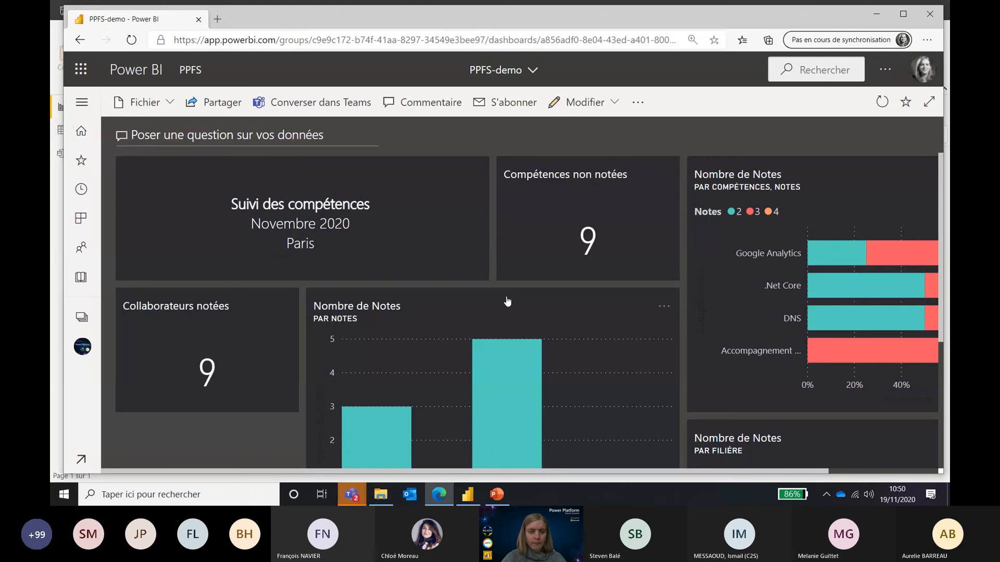
Place the Nombre de Notes par Notes tile under the title tile and the Collaborateurs notées card beside Compétences non notées.
left_click_drag(509, 301, 311, 292)
scroll(495, 303, "down", 4)
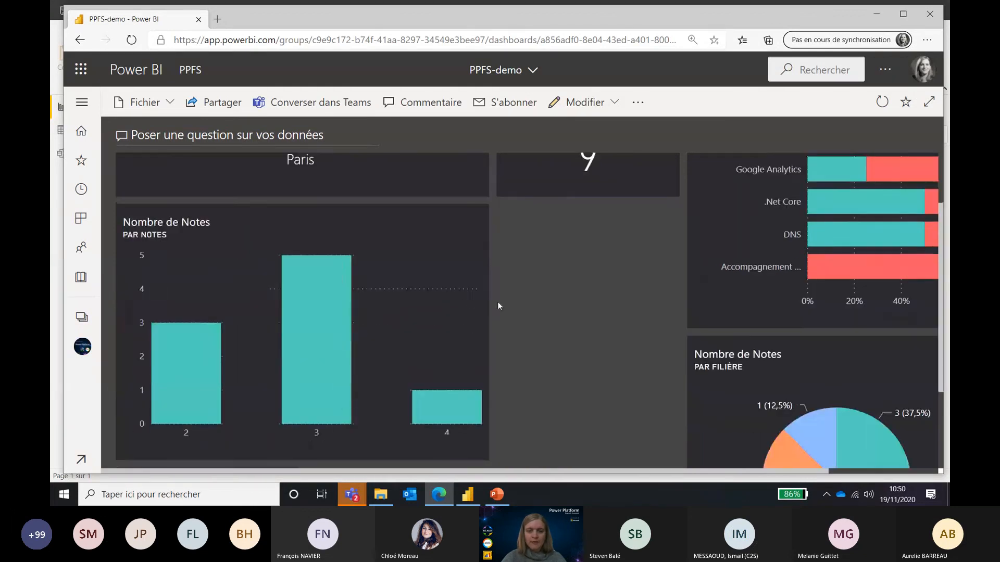
left_click_drag(253, 388, 839, 192)
Place the Compétences, Notes bar chart tile beside the column chart and the Filière pie chart tile below the column chart.
left_click_drag(868, 313, 672, 311)
scroll(672, 312, "down", 5)
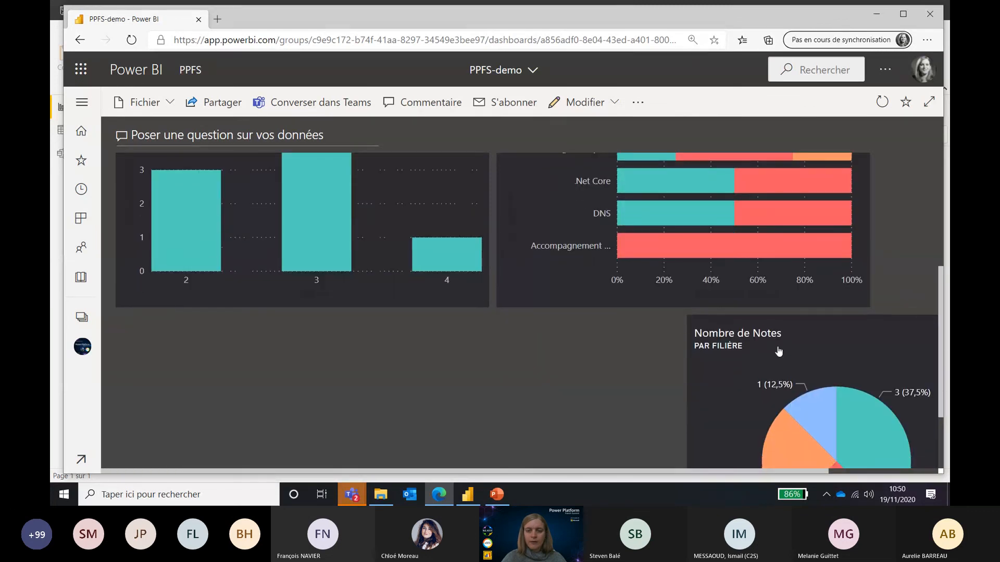
left_click_drag(773, 338, 201, 341)
scroll(689, 360, "up", 5)
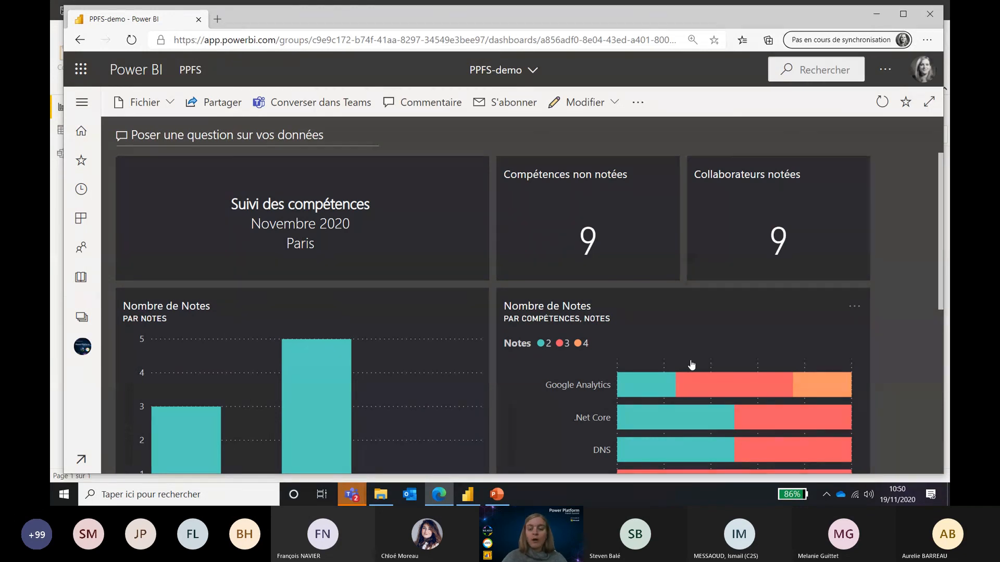
Look at the sharing options of the PPFS-demo dashboard and close them without sharing.
scroll(691, 365, "down", 1)
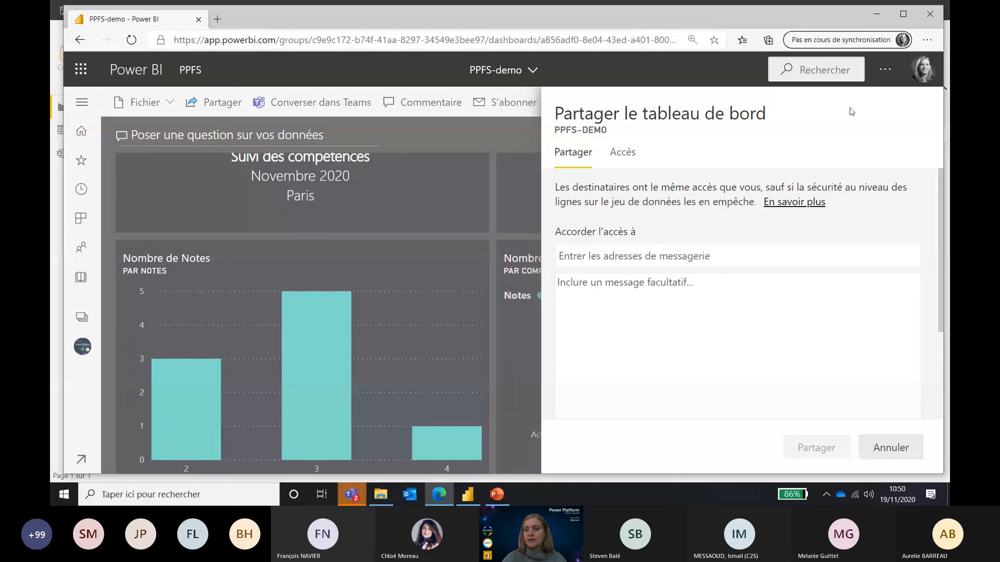
left_click(889, 449)
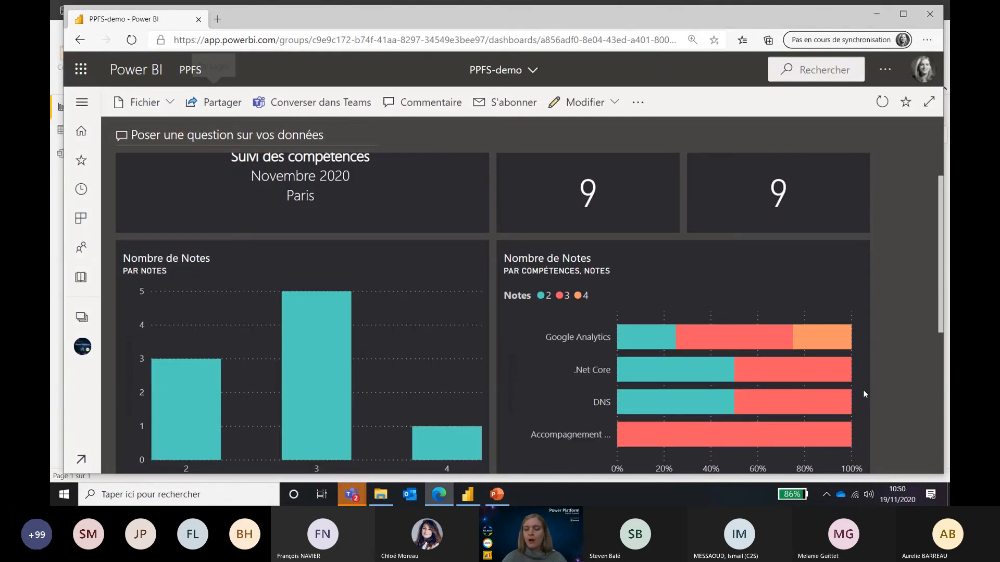
mouse_move(849, 336)
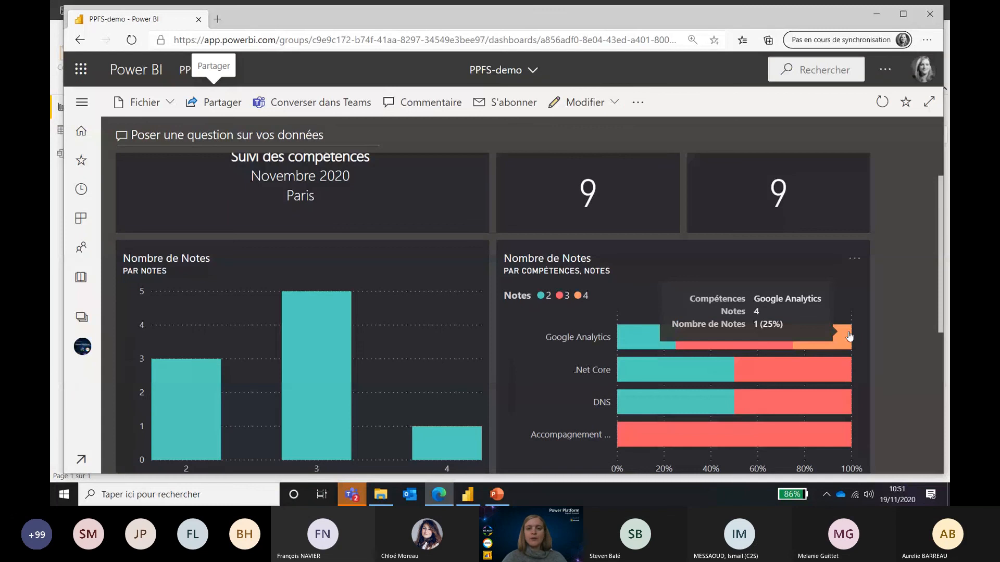
scroll(848, 336, "up", 1)
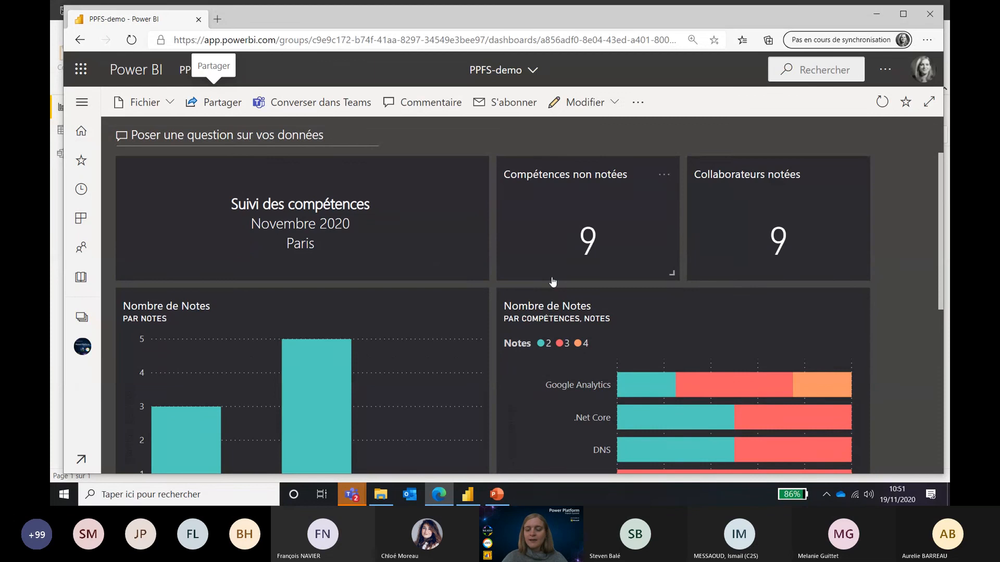
mouse_move(592, 231)
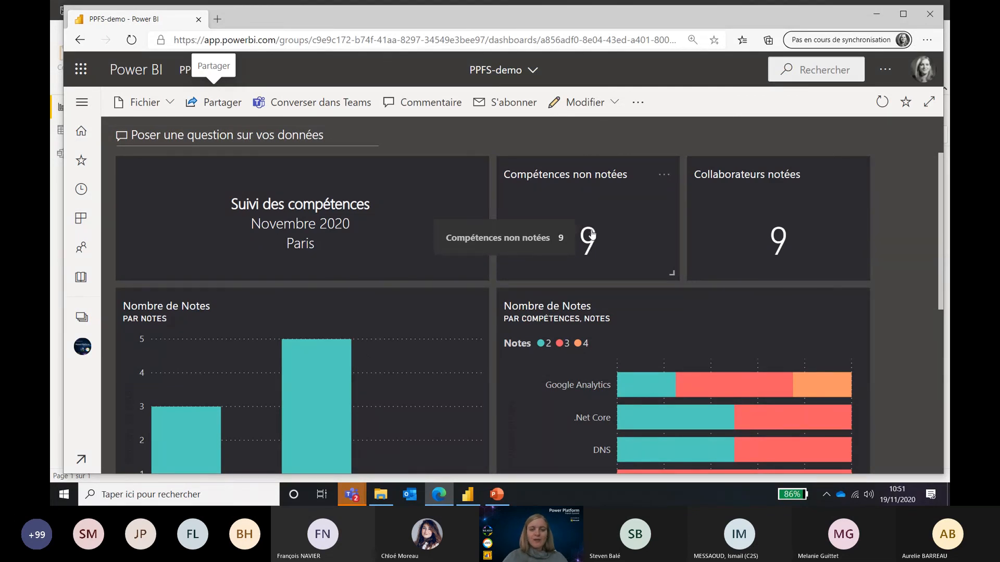
Switch to the PowerPoint presentation and start the slide show from the Conclusion slide (slide 20).
left_click(498, 494)
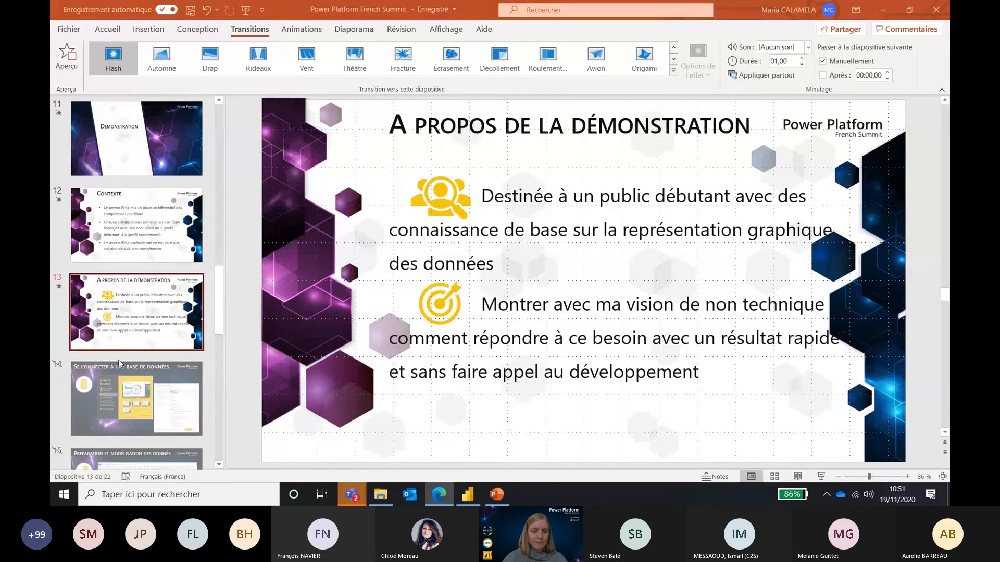
scroll(187, 309, "down", 10)
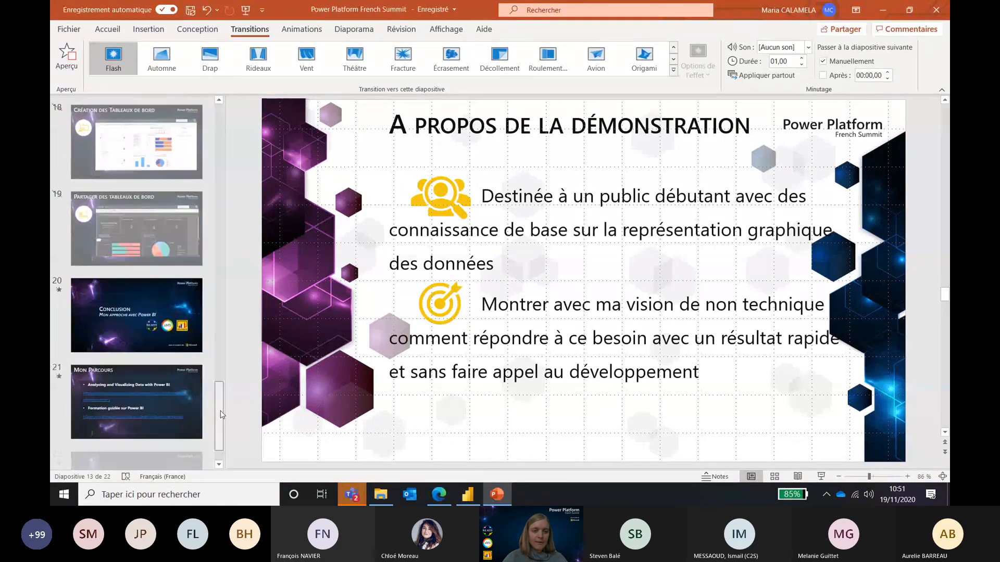
left_click(154, 307)
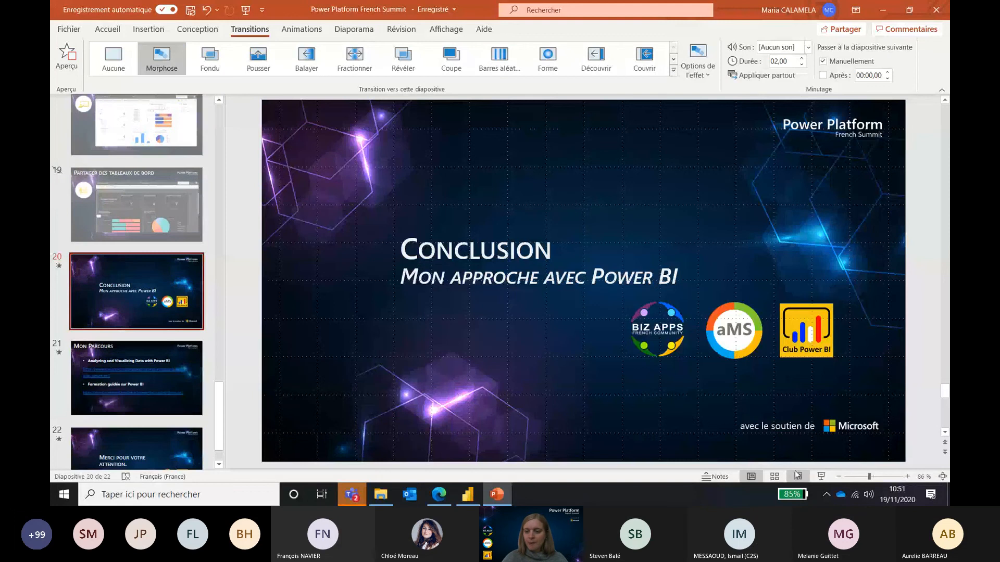
left_click(815, 477)
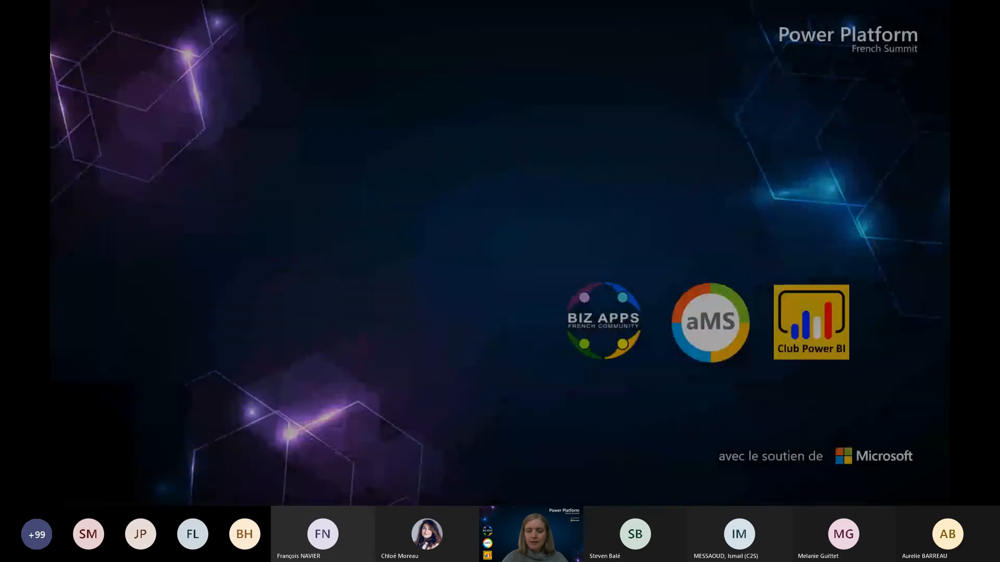